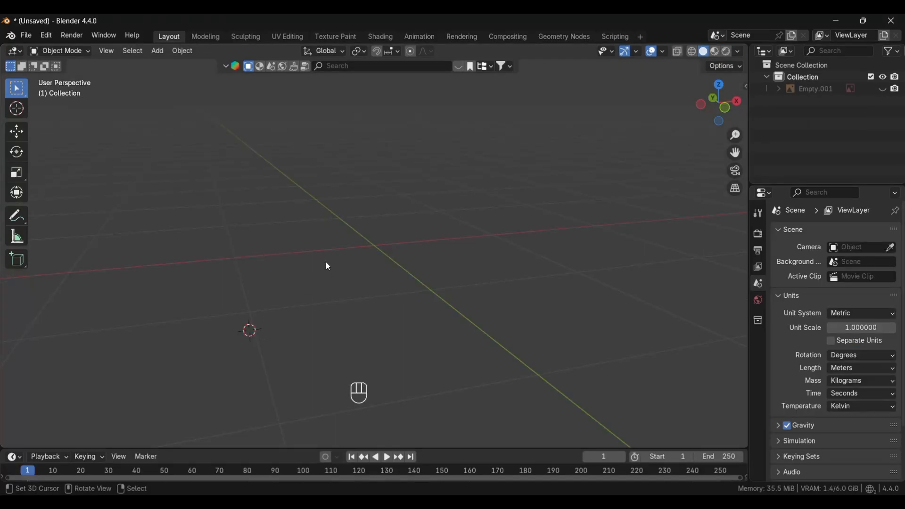
# - Reset the 3D cursor to the world origin and add cosmetic bottle.jpg as a reference image in front view
pyautogui.hotkey('shift', 'c')
pyautogui.press('KP_1')
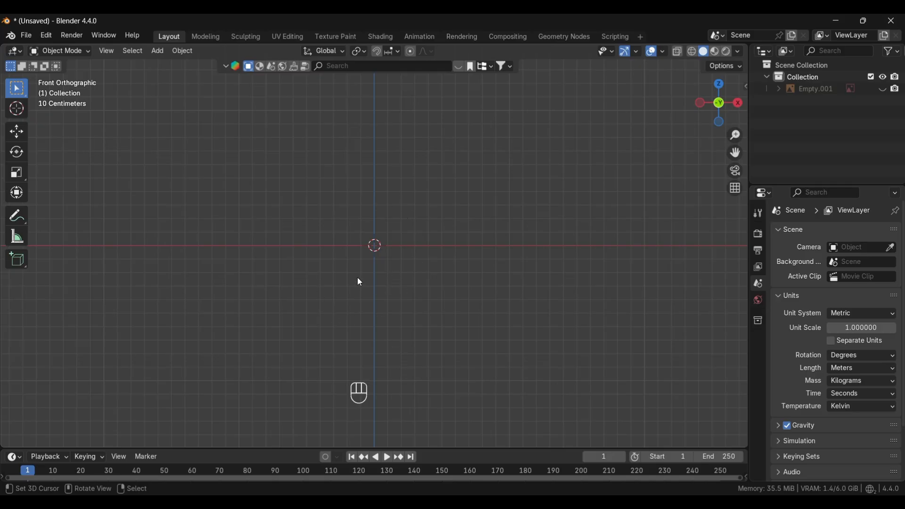
pyautogui.hotkey('shift', 'a')
pyautogui.moveTo(357, 277)
pyautogui.moveTo(347, 391)
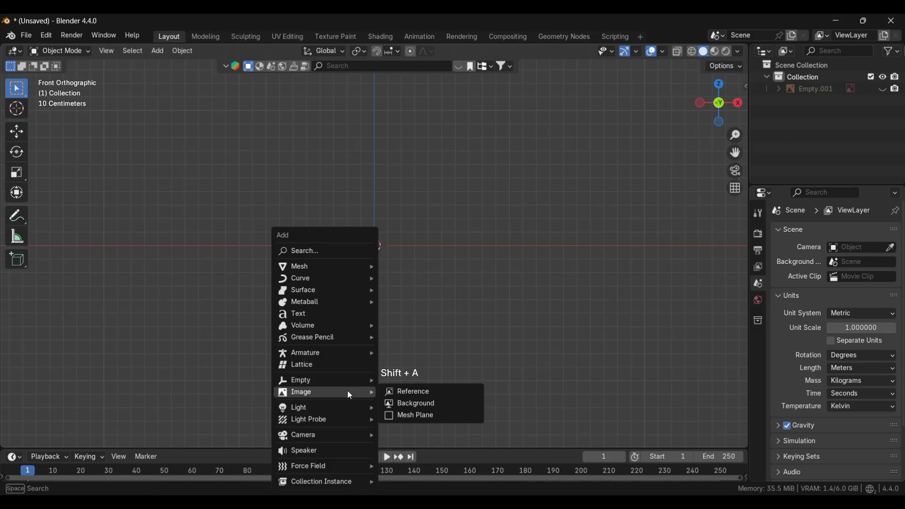
pyautogui.click(400, 392)
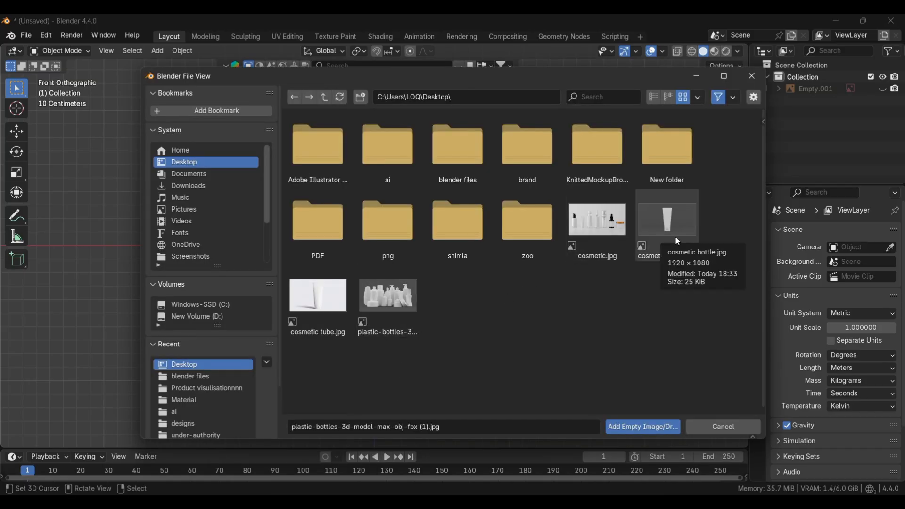
pyautogui.click(674, 220)
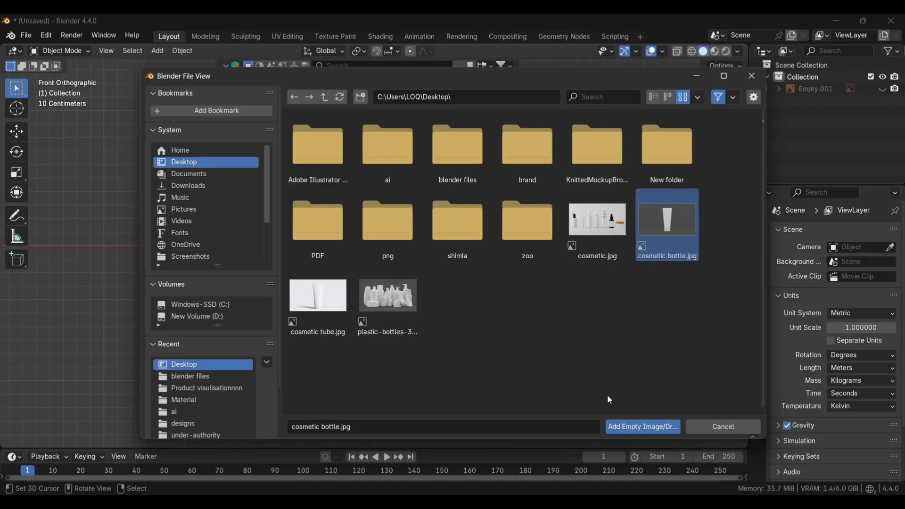
pyautogui.click(644, 424)
pyautogui.scroll(-5, 375, 301)
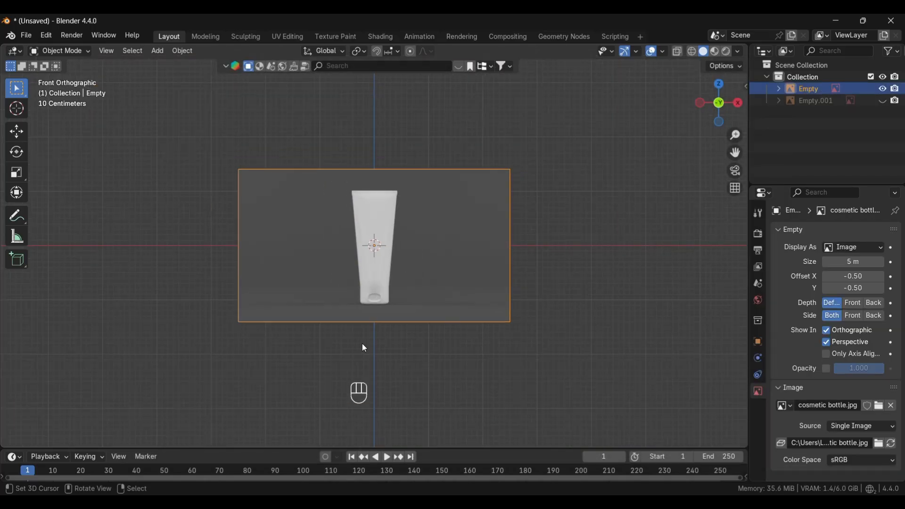
# - Move the tube reference image forward along the Y axis, away from the world origin
pyautogui.keyDown('alt'); pyautogui.moveTo(304, 341); pyautogui.dragTo(340, 370, button='middle'); pyautogui.keyUp('alt')
pyautogui.press('g')
pyautogui.press('y')
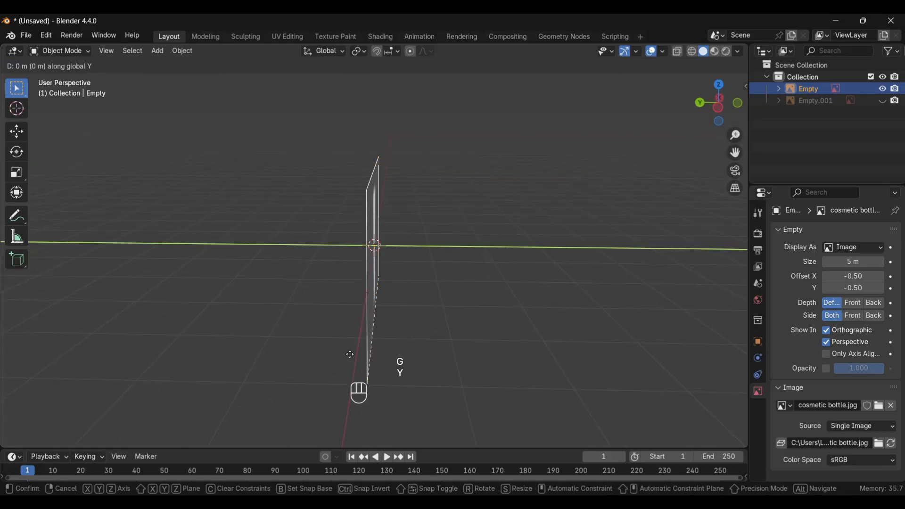
pyautogui.click(379, 353)
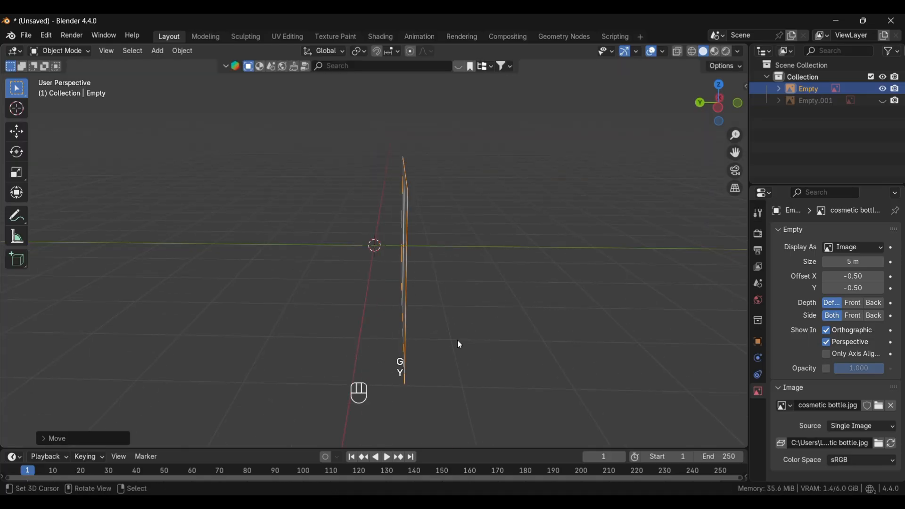
# - Add plastic-bottles-3d-model-max-obj-fbx (1).jpg as a second reference image in front view
pyautogui.press('KP_1')
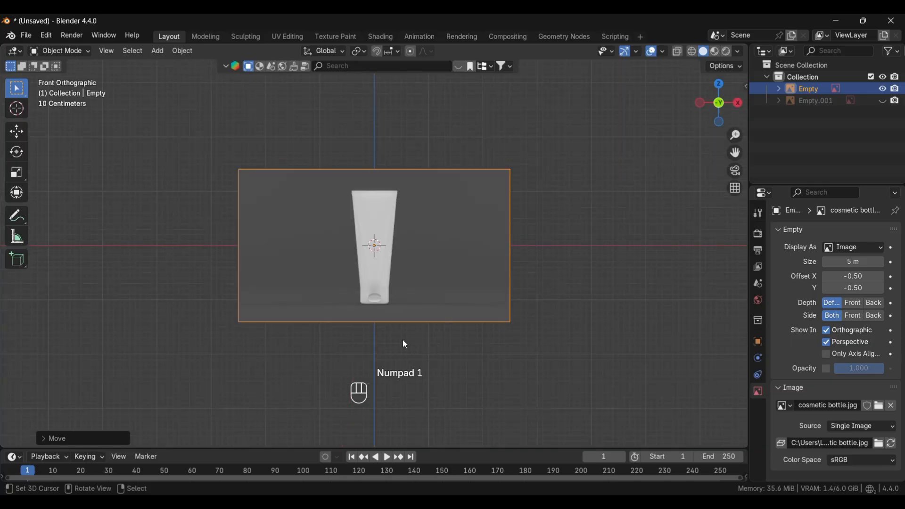
pyautogui.hotkey('shift', 'a')
pyautogui.moveTo(344, 337)
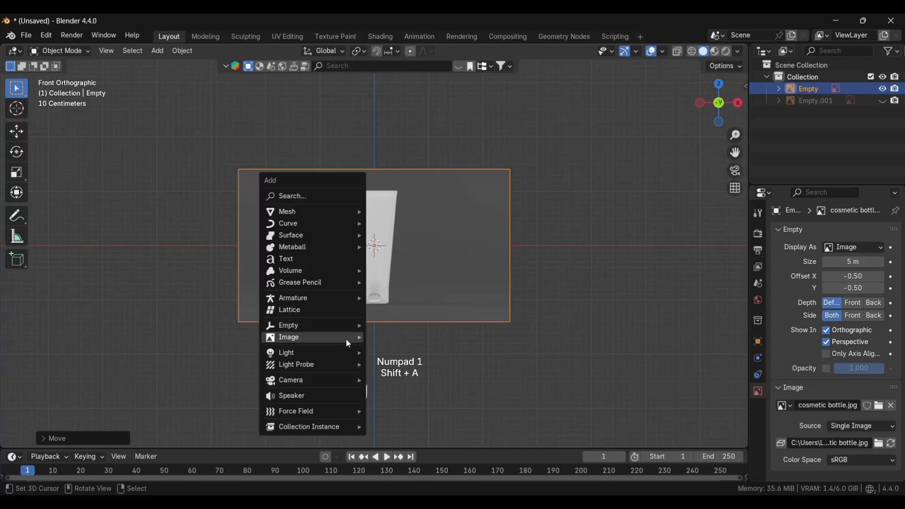
pyautogui.click(402, 339)
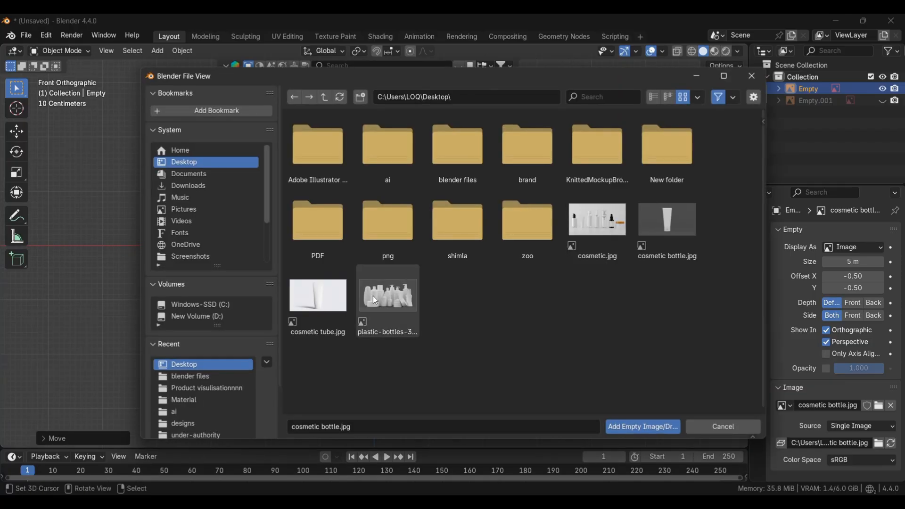
pyautogui.click(375, 298)
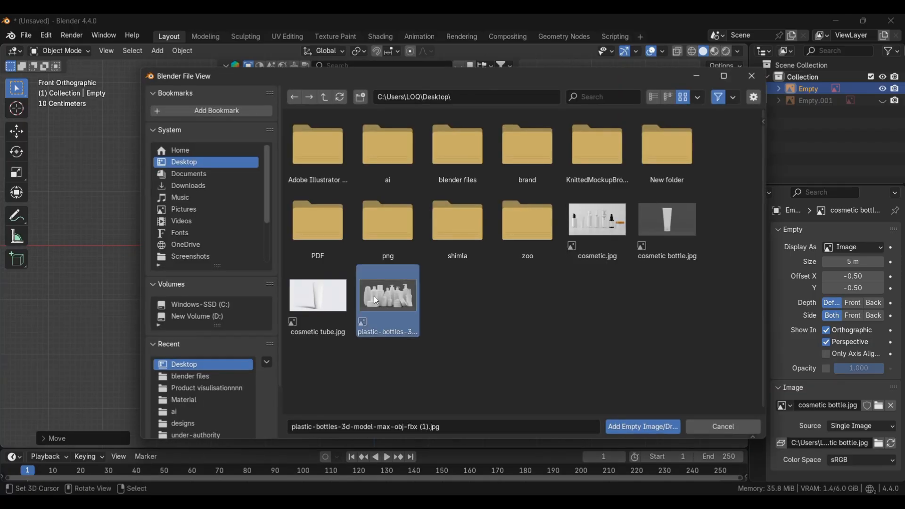
pyautogui.click(649, 423)
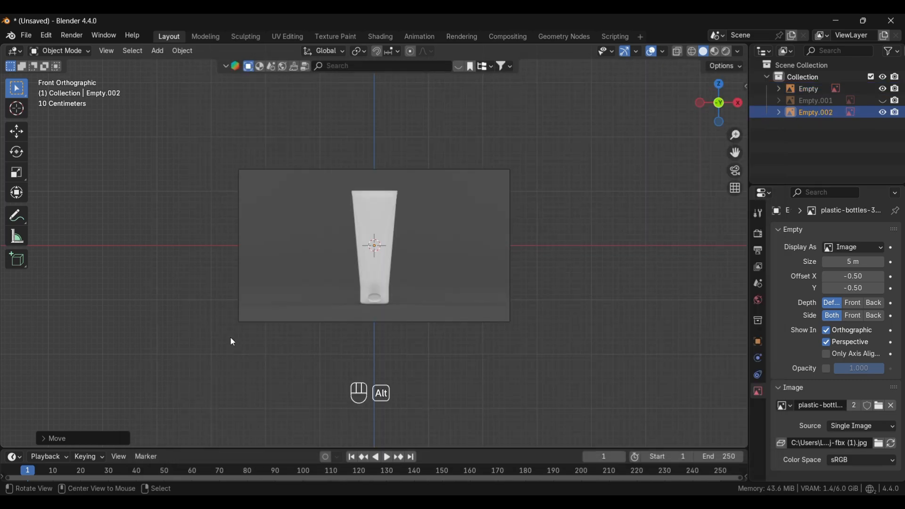
# - Select the tube reference image and enable its opacity at 0.440 in front view
pyautogui.keyDown('alt'); pyautogui.moveTo(230, 339); pyautogui.dragTo(329, 329); pyautogui.keyUp('alt')
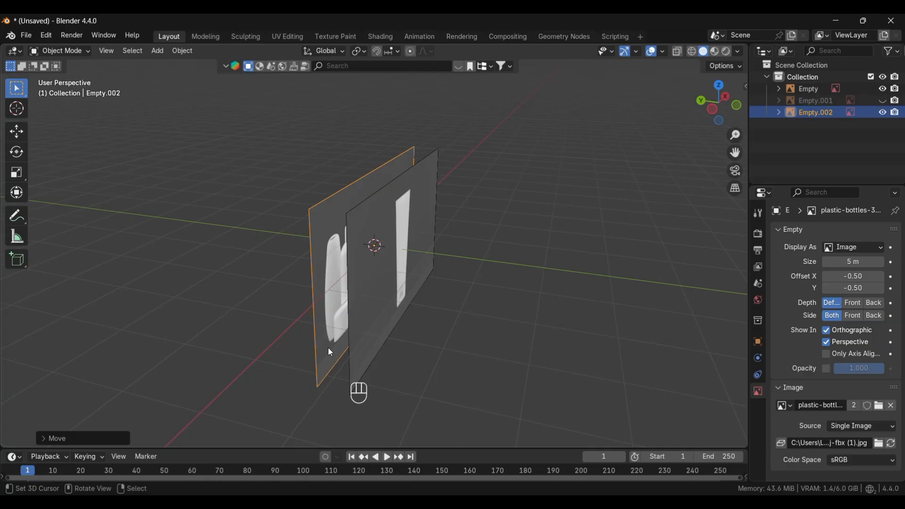
pyautogui.click(394, 305)
pyautogui.rightClick(383, 301)
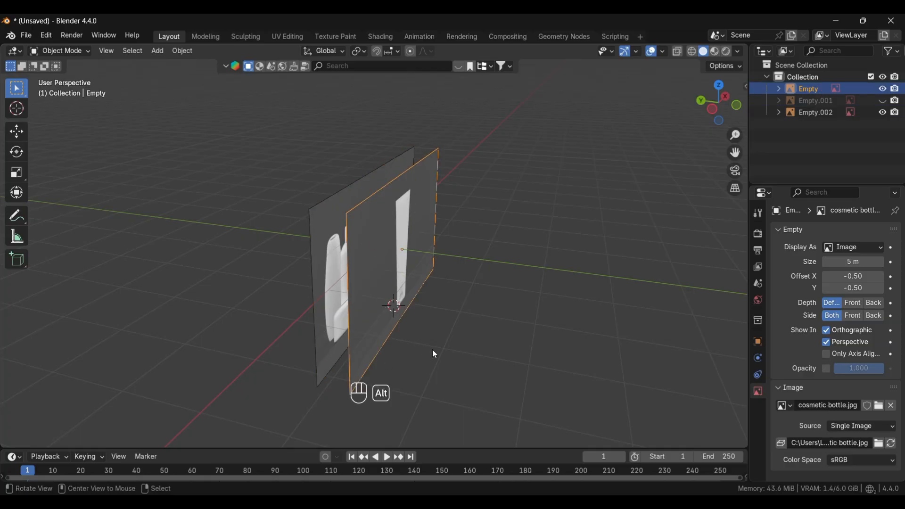
pyautogui.keyDown('alt'); pyautogui.moveTo(432, 349); pyautogui.dragTo(360, 335); pyautogui.keyUp('alt')
pyautogui.press('KP_1')
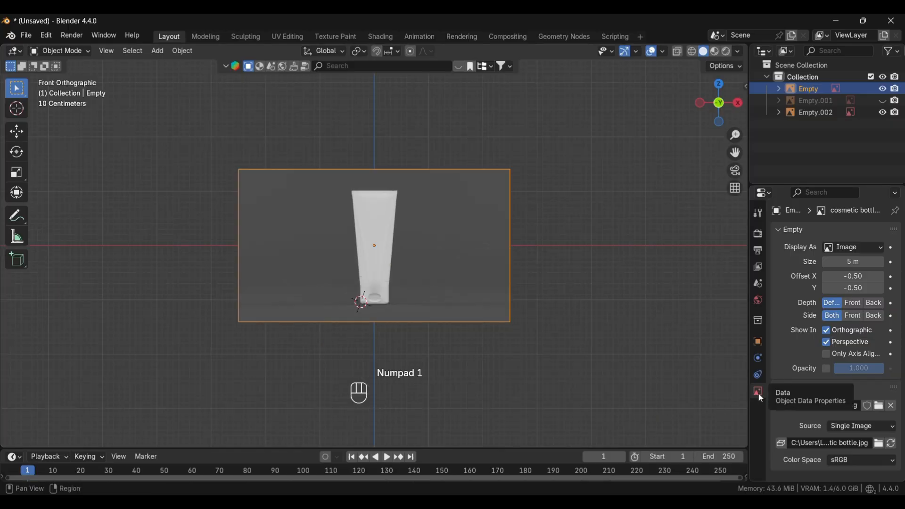
pyautogui.click(829, 371)
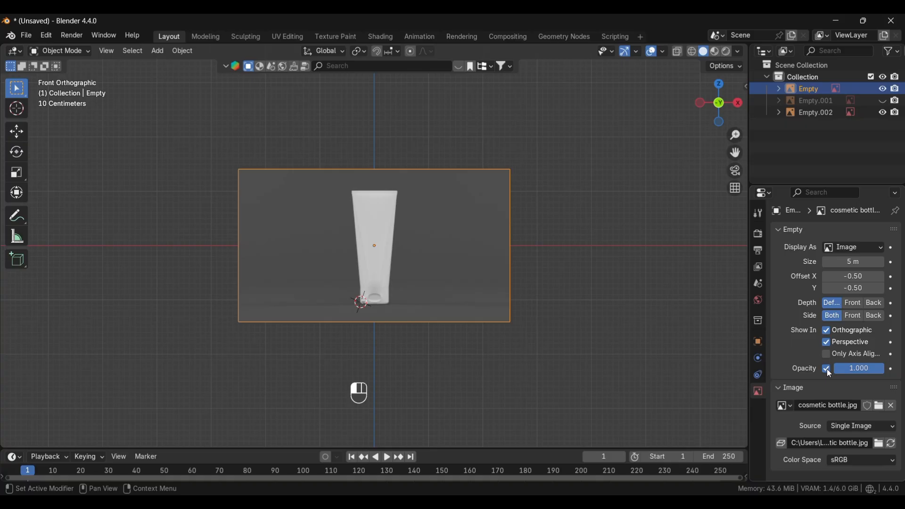
pyautogui.moveTo(869, 369); pyautogui.dragTo(842, 369)
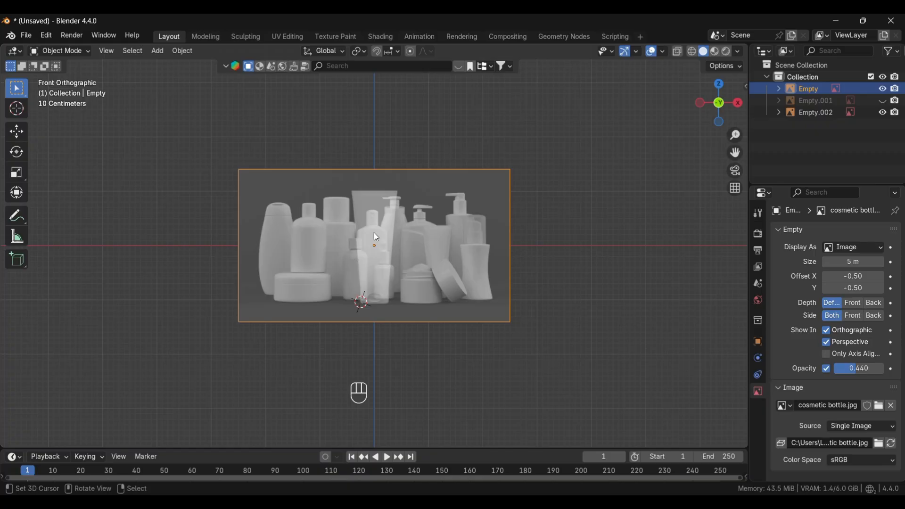
# - Scale the tube image down to about two thirds and move it down and right over the grouped bottles
pyautogui.press('s')
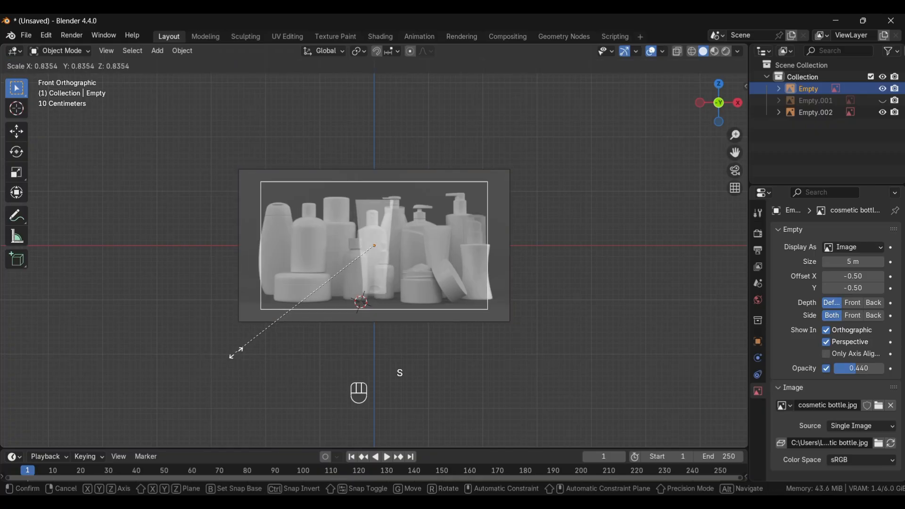
pyautogui.click(265, 337)
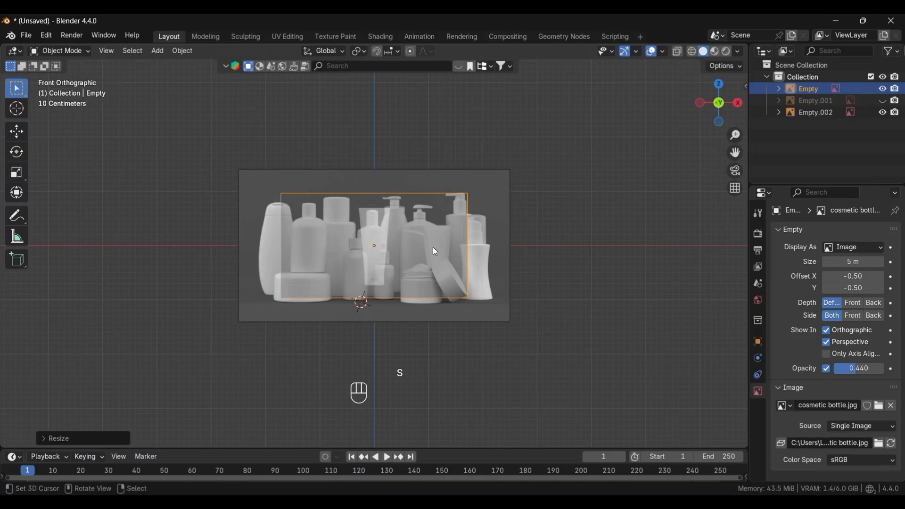
pyautogui.press('g')
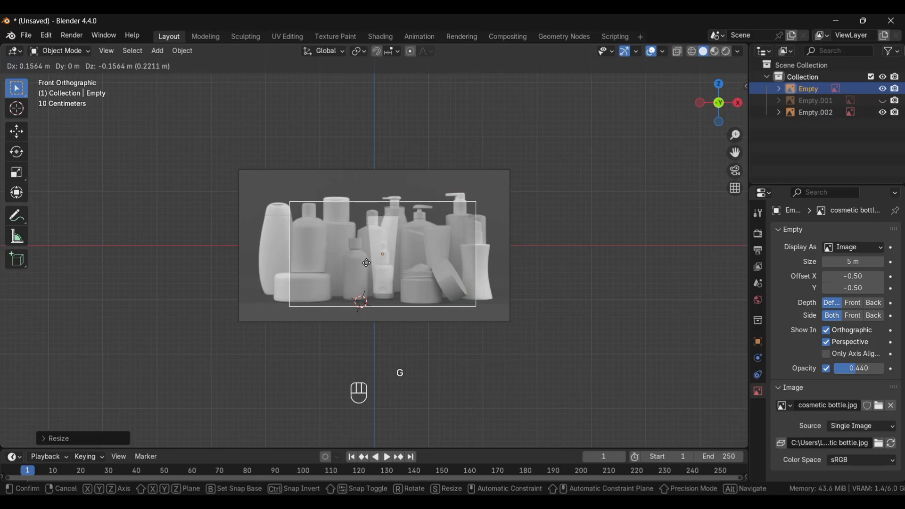
pyautogui.click(423, 274)
# - Fine-tune the tube image's scale and position so its tube matches the size of the bottles behind it
pyautogui.scroll(5, 421, 273)
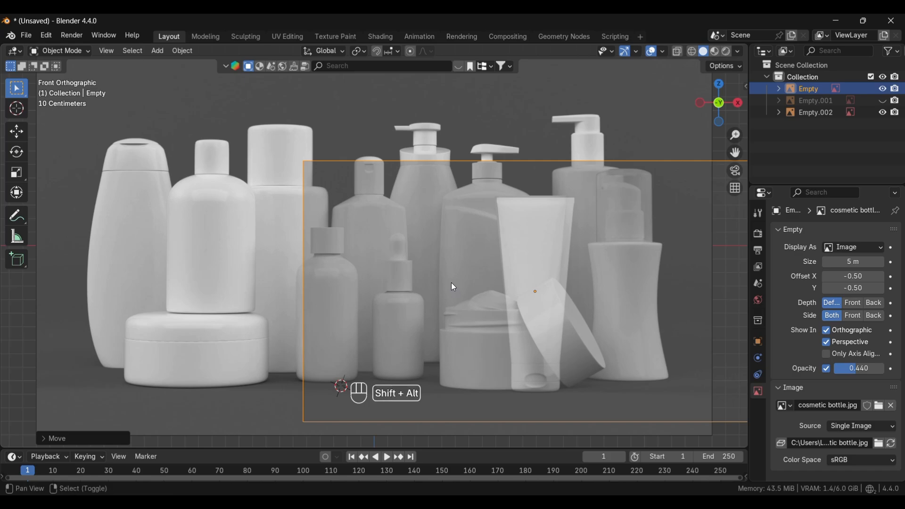
pyautogui.keyDown('shift'); pyautogui.moveTo(450, 282); pyautogui.dragTo(339, 287, button='middle'); pyautogui.keyUp('shift')
pyautogui.press('s')
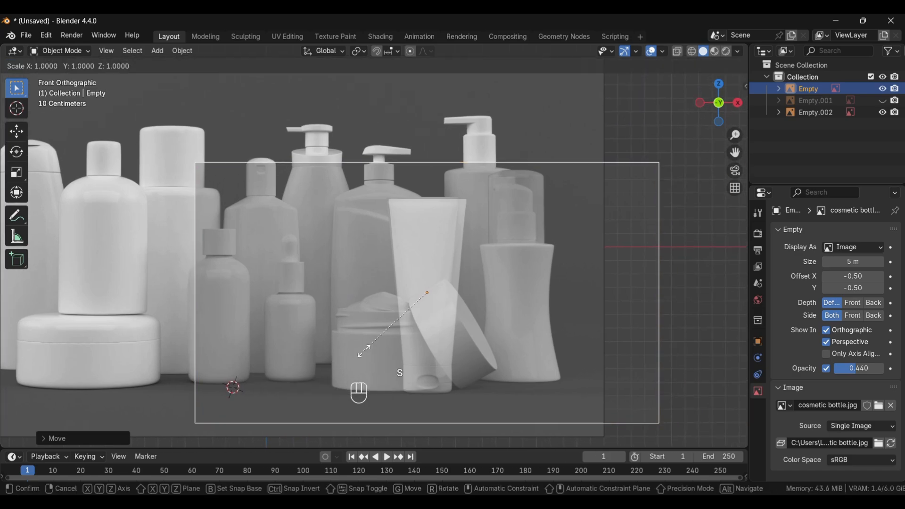
pyautogui.click(369, 350)
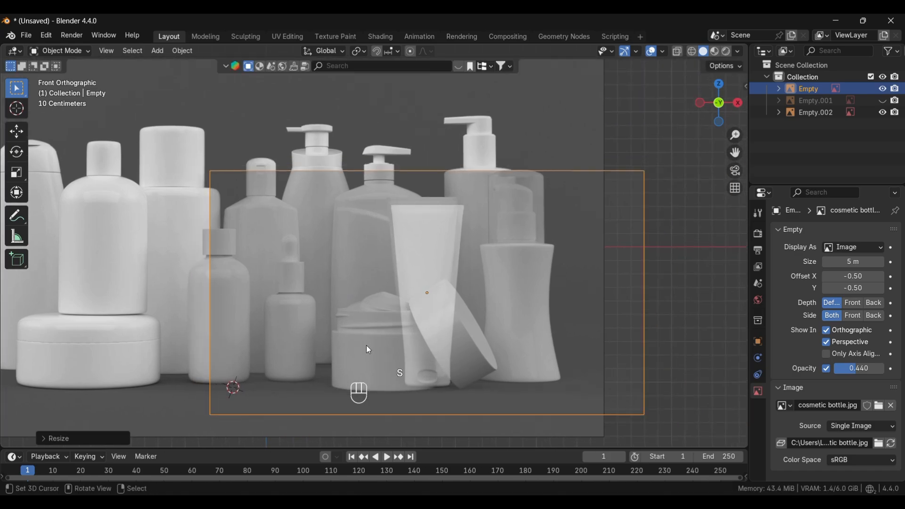
pyautogui.press('g')
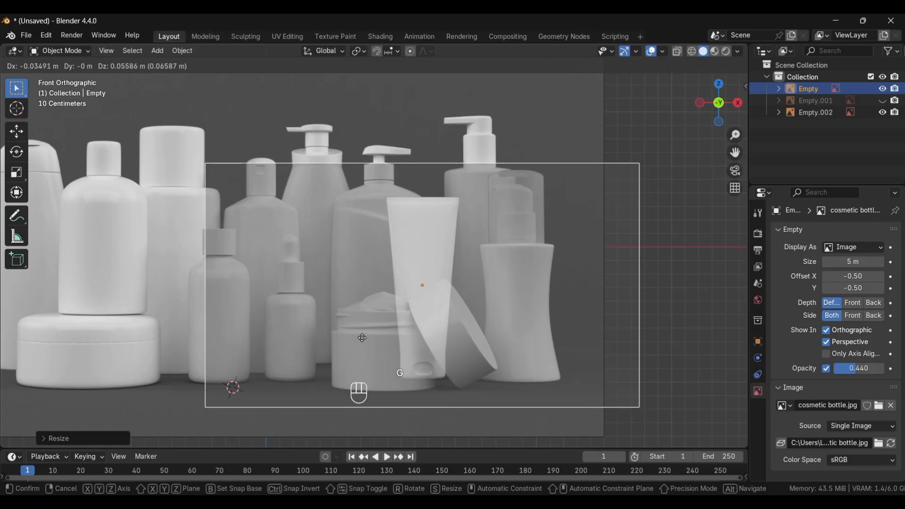
pyautogui.click(364, 342)
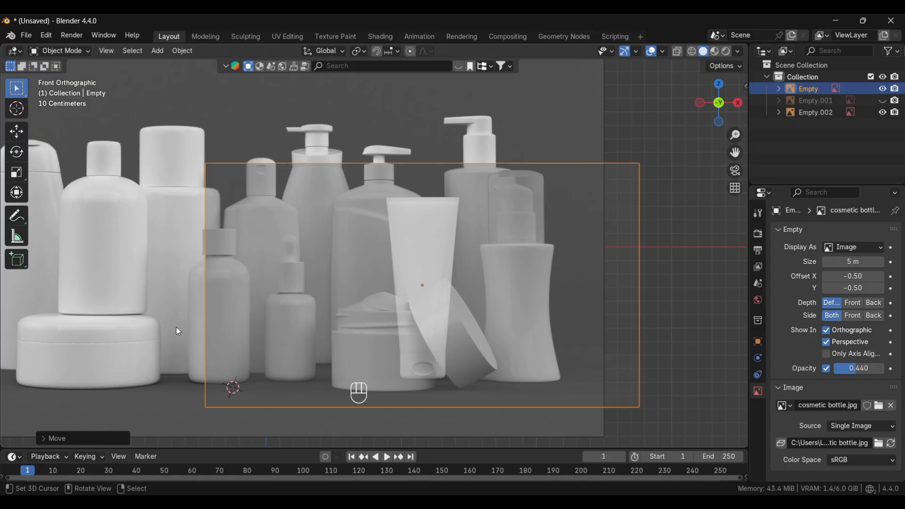
# - Hide the grouped-bottles reference image and reset the tube image's location to the world origin
pyautogui.click(151, 262)
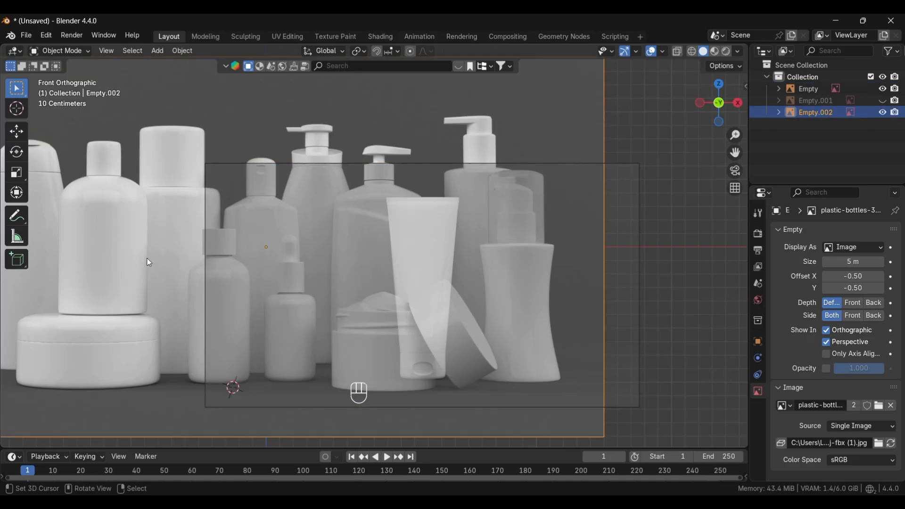
pyautogui.press('h')
pyautogui.scroll(-5, 146, 257)
pyautogui.click(428, 295)
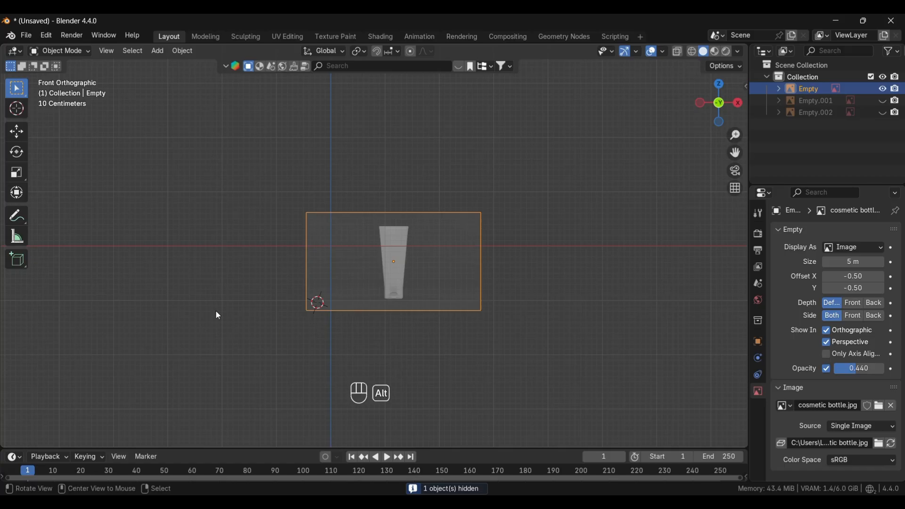
pyautogui.hotkey('alt', 'g')
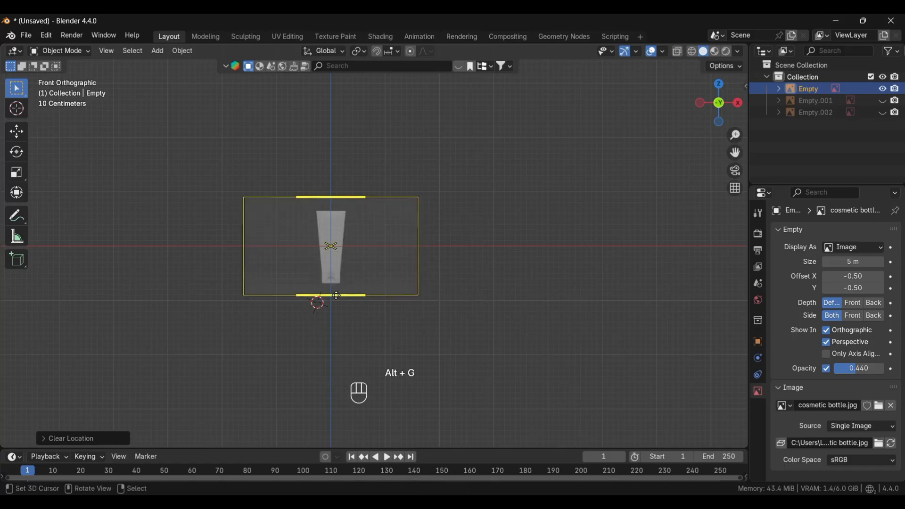
pyautogui.scroll(3, 347, 329)
pyautogui.click(412, 372)
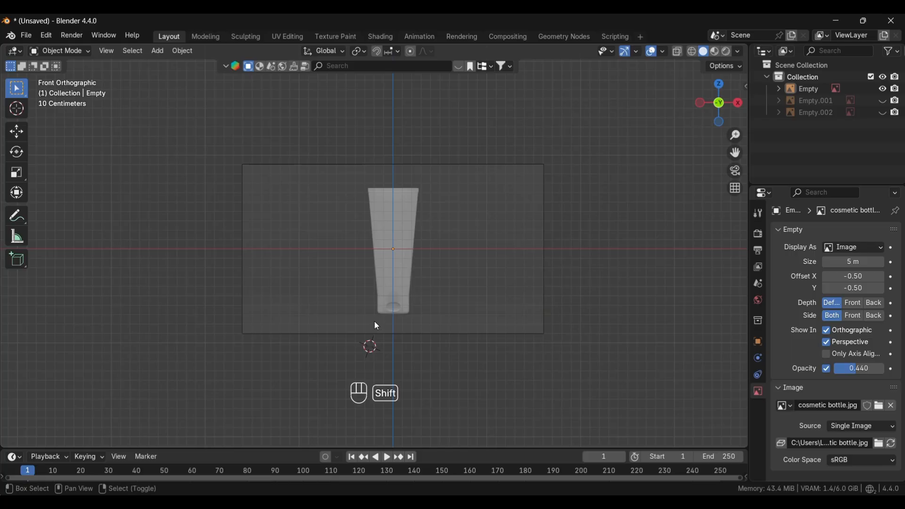
# - Add a mesh cylinder and reset its location to the world origin
pyautogui.hotkey('shift', 'a')
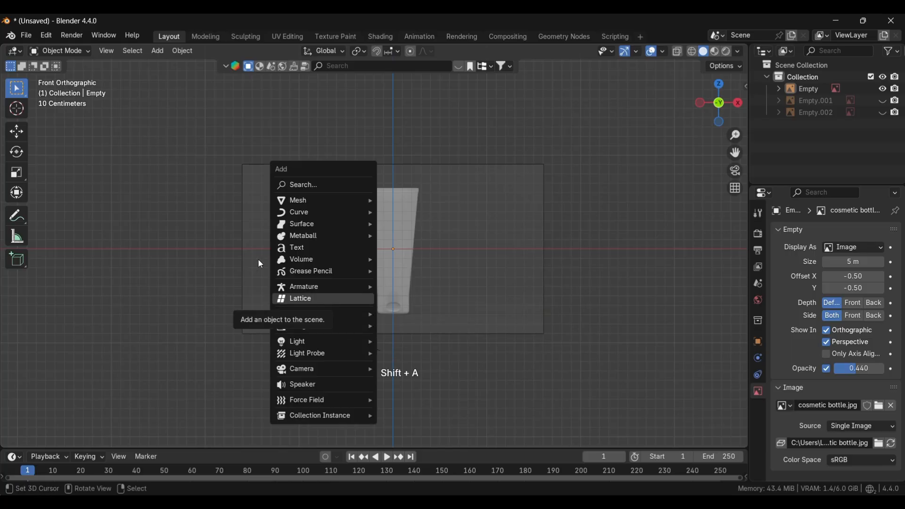
pyautogui.moveTo(310, 208)
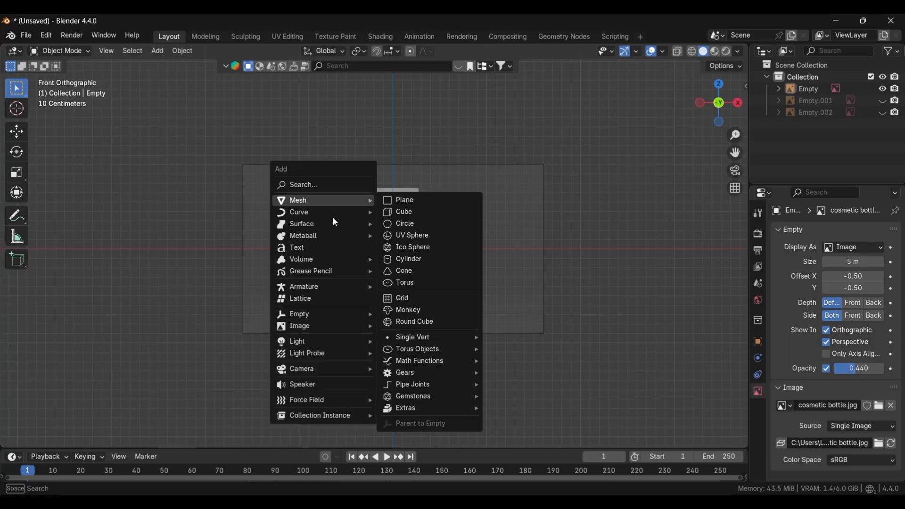
pyautogui.click(414, 259)
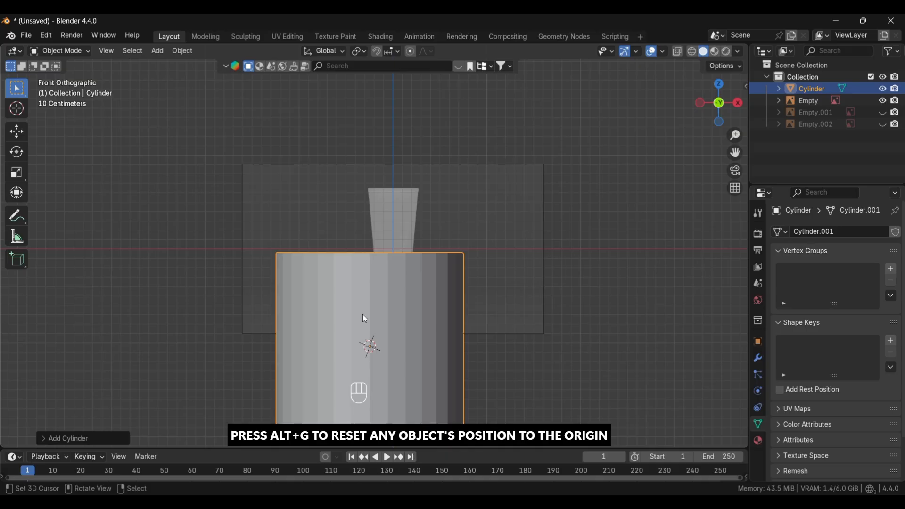
pyautogui.scroll(-1, 365, 318)
pyautogui.hotkey('alt', 'g')
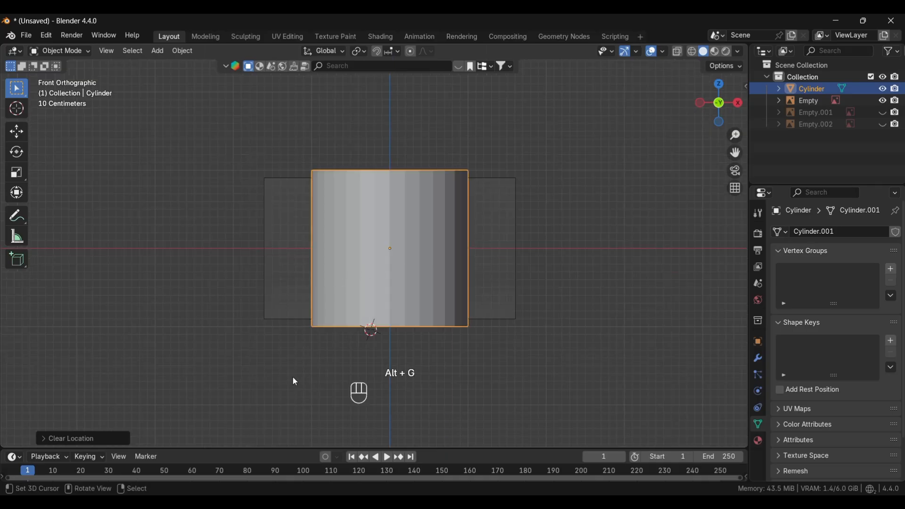
# - Scale the cylinder down uniformly until it is about as wide as the middle of the reference tube
pyautogui.press('s')
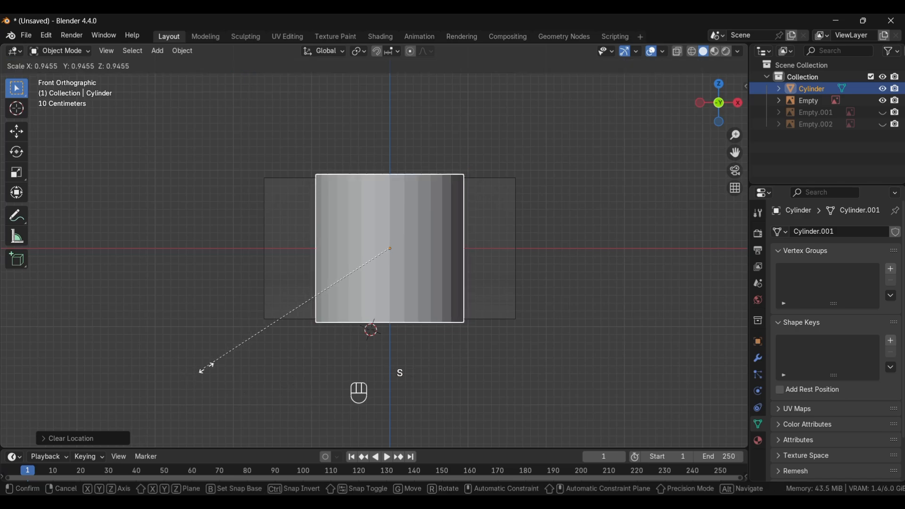
pyautogui.click(377, 291)
pyautogui.scroll(5, 378, 292)
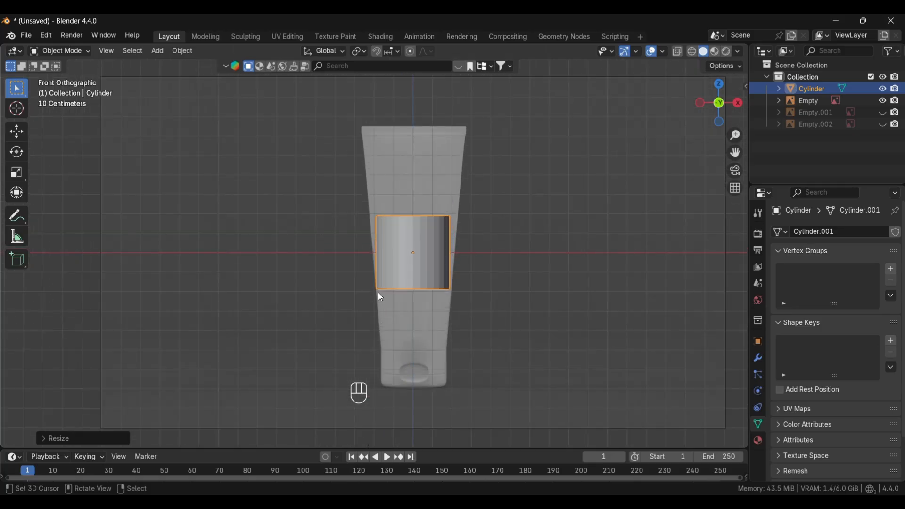
# - Shift the tube reference image about 0.01 m along negative X to centre its tube on the cylinder
pyautogui.click(466, 319)
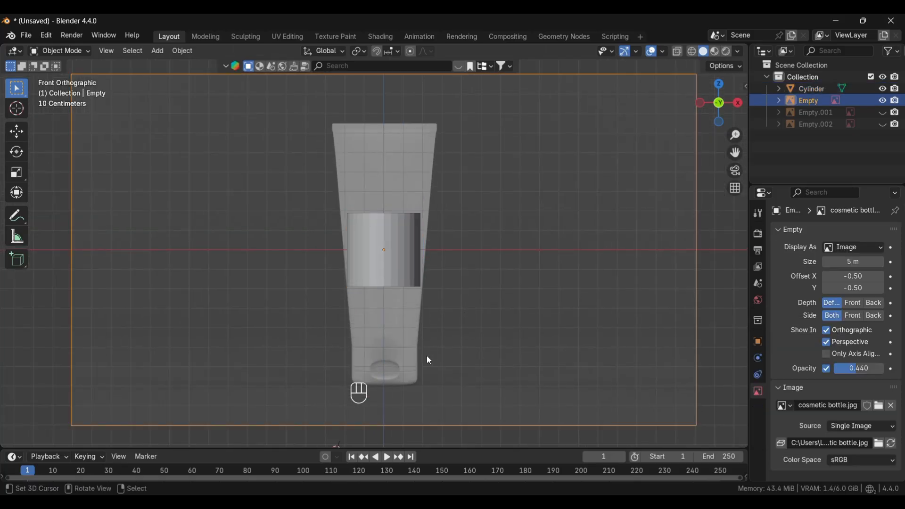
pyautogui.press('g')
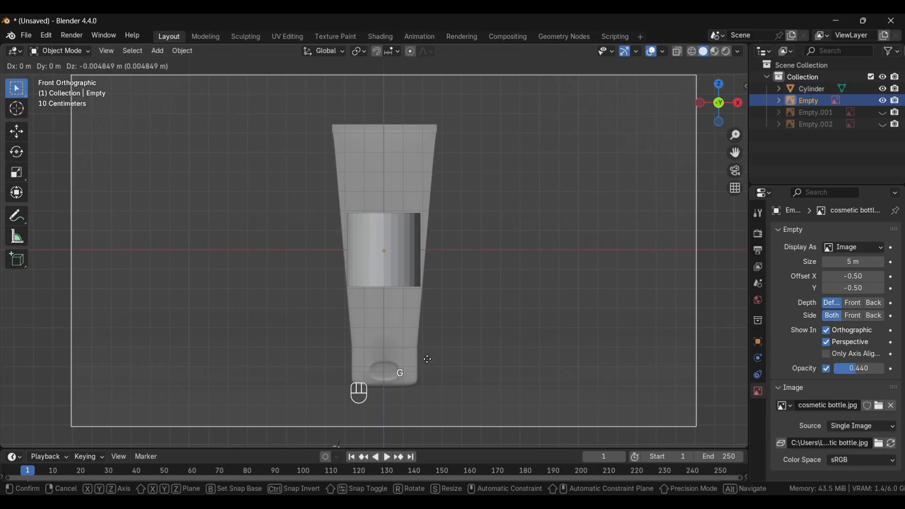
pyautogui.press('x')
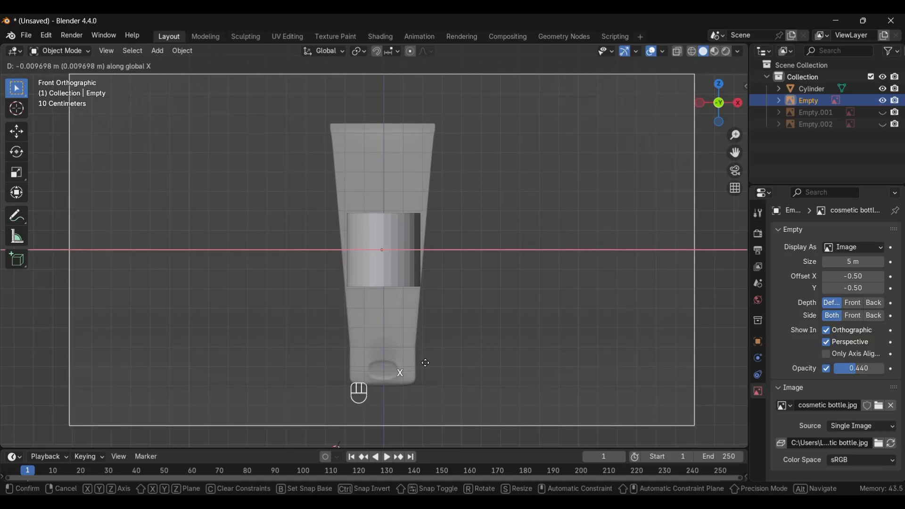
pyautogui.click(425, 363)
# - Select the cylinder and switch it to Edit Mode
pyautogui.scroll(-2, 380, 273)
pyautogui.click(379, 273)
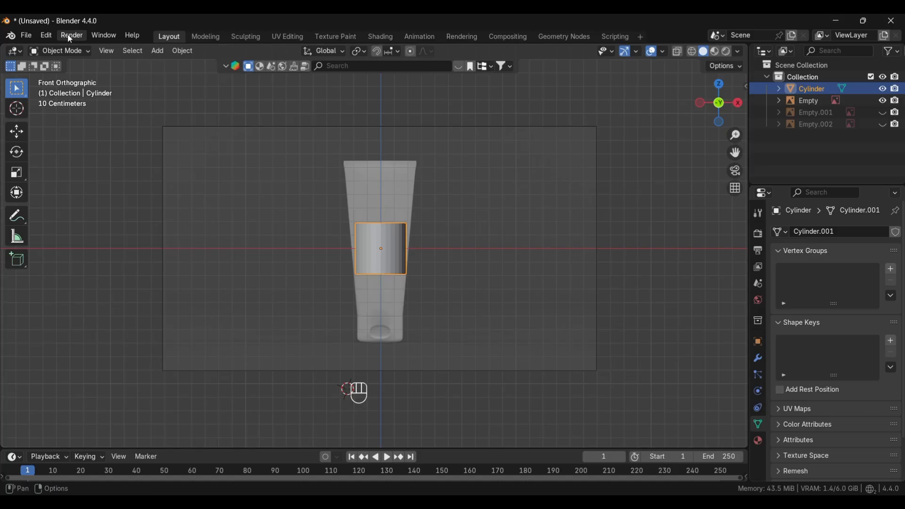
pyautogui.click(68, 50)
pyautogui.click(75, 76)
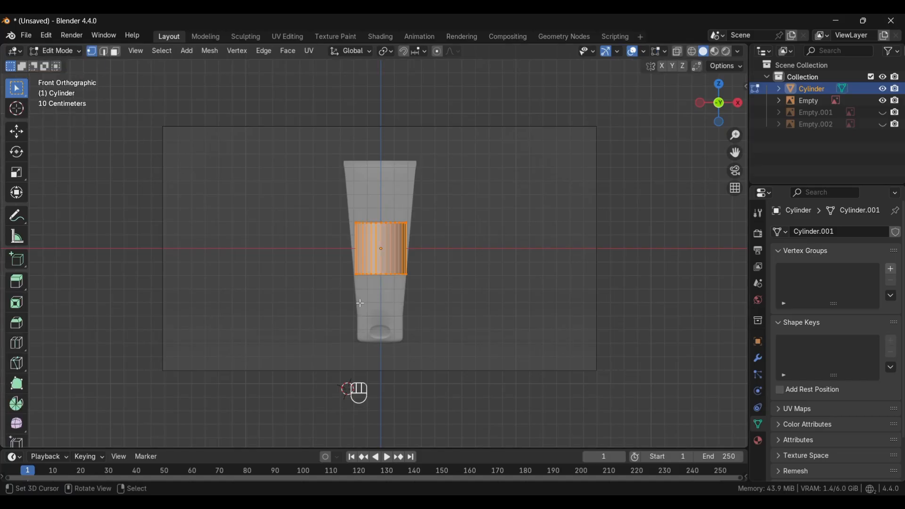
pyautogui.press('Tab')
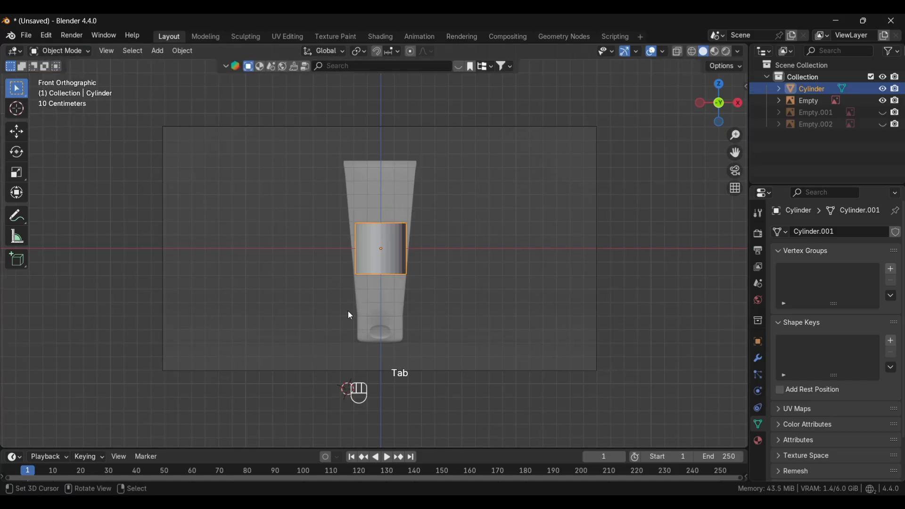
pyautogui.press('Tab')
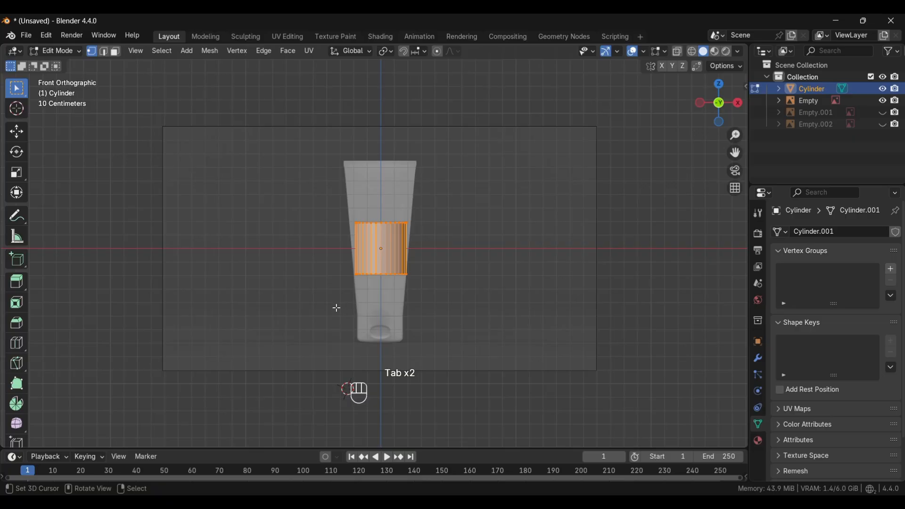
# - In Object Mode, move the tube reference image about 0.48 m along Y so it stands behind the cylinder
pyautogui.keyDown('alt'); pyautogui.moveTo(321, 289); pyautogui.dragTo(312, 309, button='middle'); pyautogui.keyUp('alt')
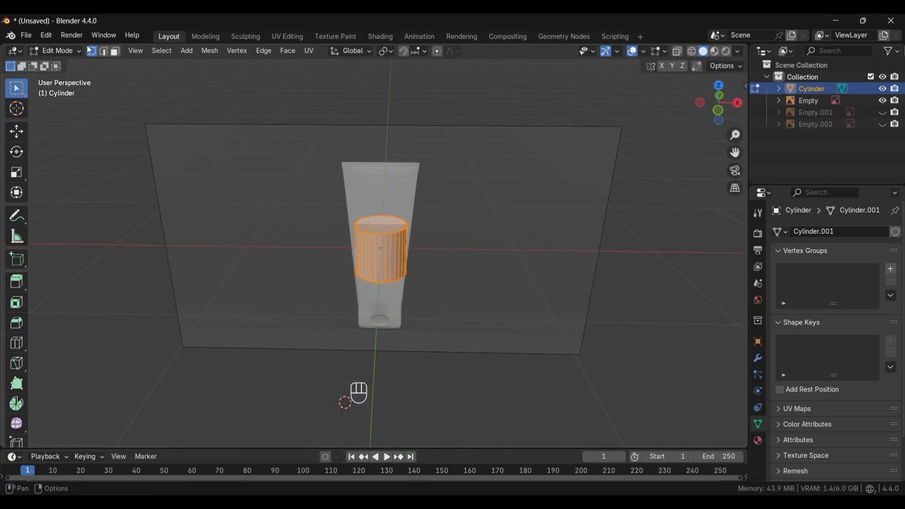
pyautogui.keyDown('alt'); pyautogui.moveTo(198, 313); pyautogui.dragTo(387, 333, button='middle'); pyautogui.keyUp('alt')
pyautogui.press('Tab')
pyautogui.click(375, 322)
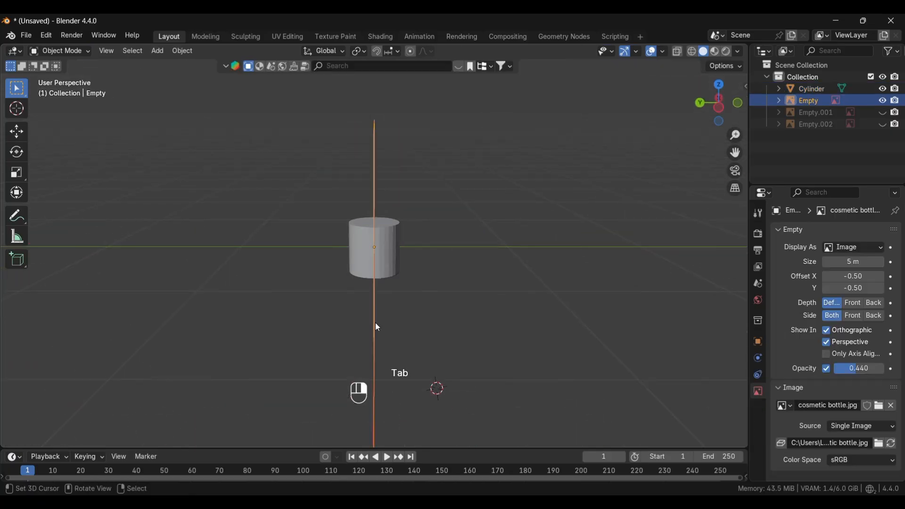
pyautogui.press('g')
pyautogui.press('y')
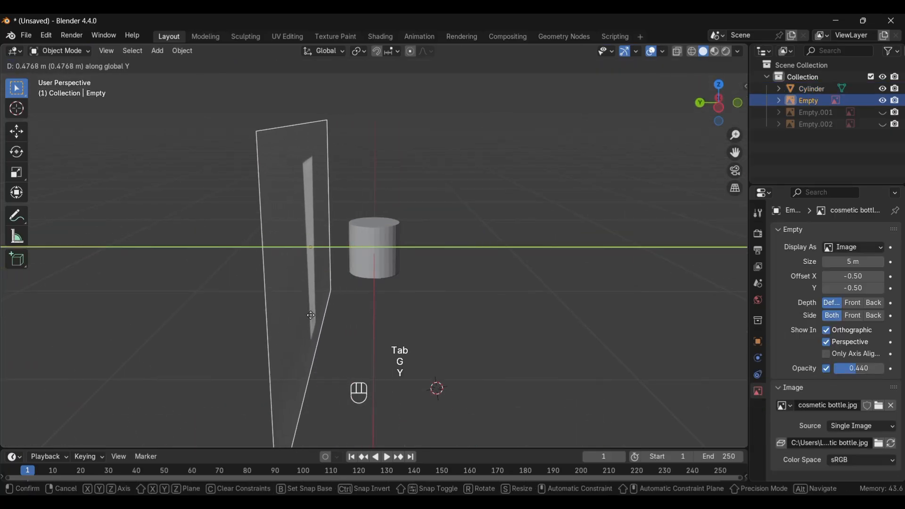
pyautogui.click(310, 314)
# - Put the cylinder in Edit Mode in front view and deselect all its vertices
pyautogui.press('KP_1')
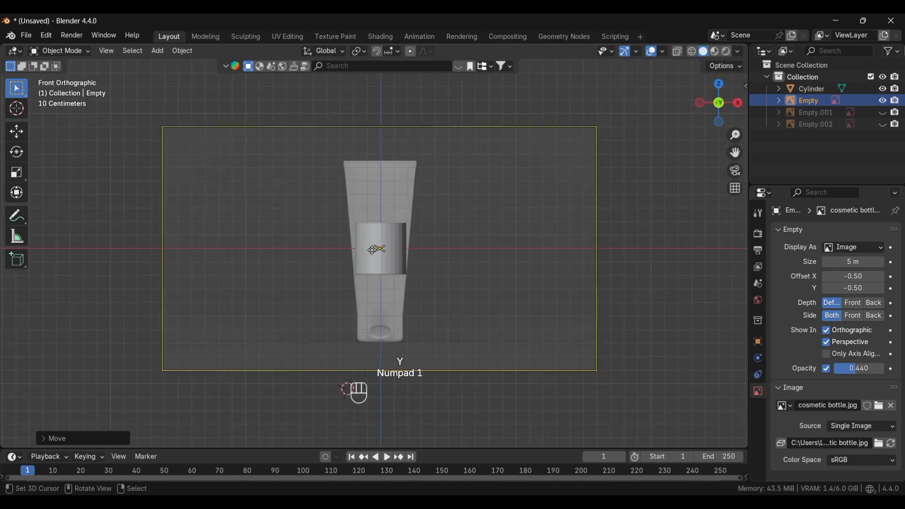
pyautogui.click(372, 258)
pyautogui.press('Tab')
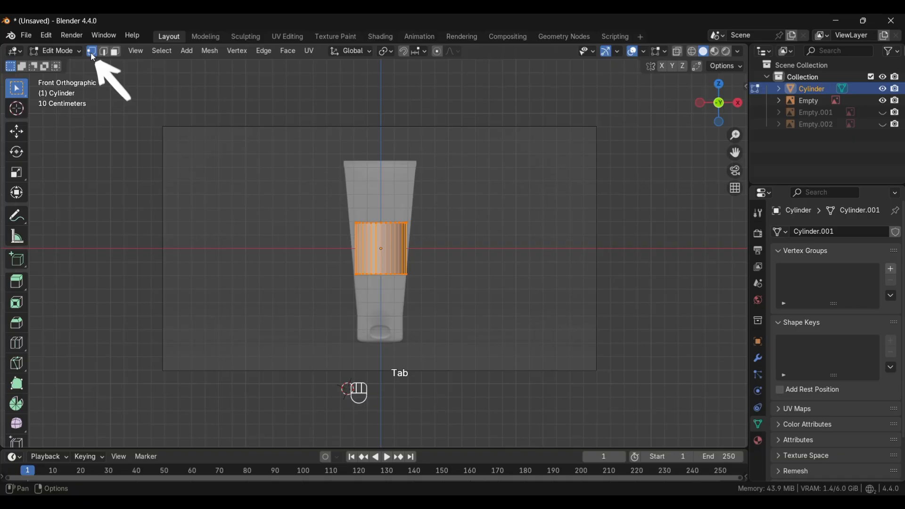
pyautogui.click(327, 327)
pyautogui.press('KP_1')
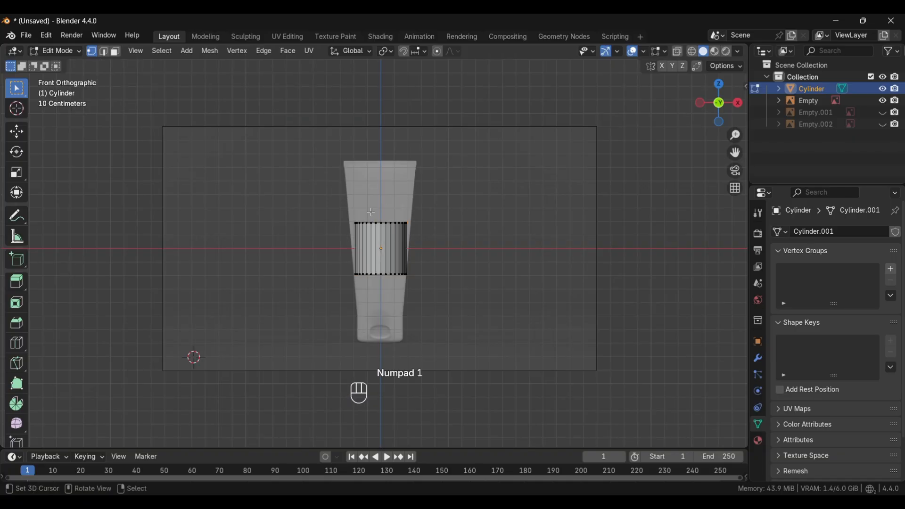
# - Try box-selecting the cylinder's top ring of vertices with X-ray off and inspect the selection from an angle
pyautogui.moveTo(313, 188); pyautogui.dragTo(441, 234)
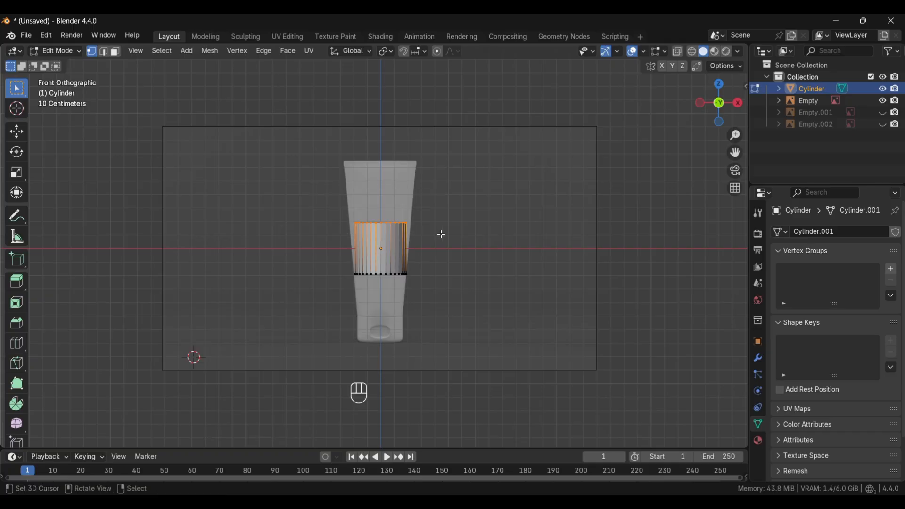
pyautogui.keyDown('alt'); pyautogui.moveTo(350, 293); pyautogui.dragTo(331, 342); pyautogui.keyUp('alt')
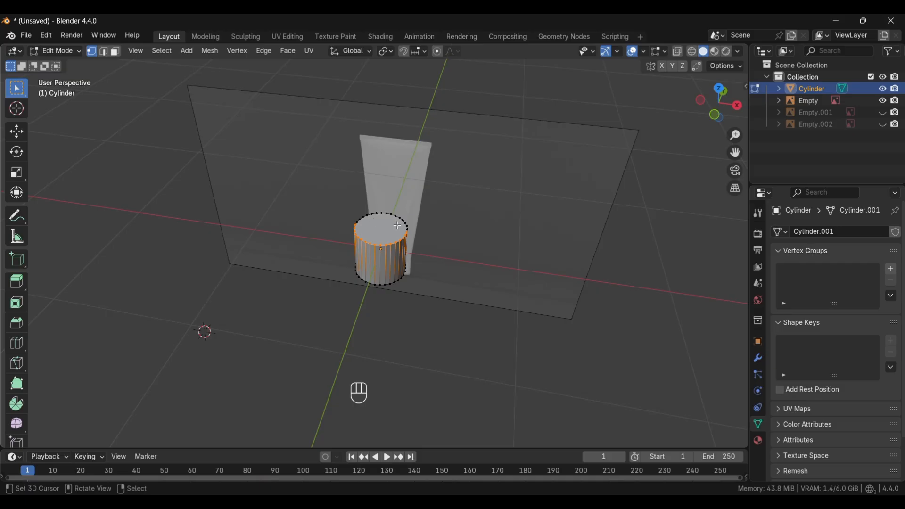
pyautogui.press('KP_1')
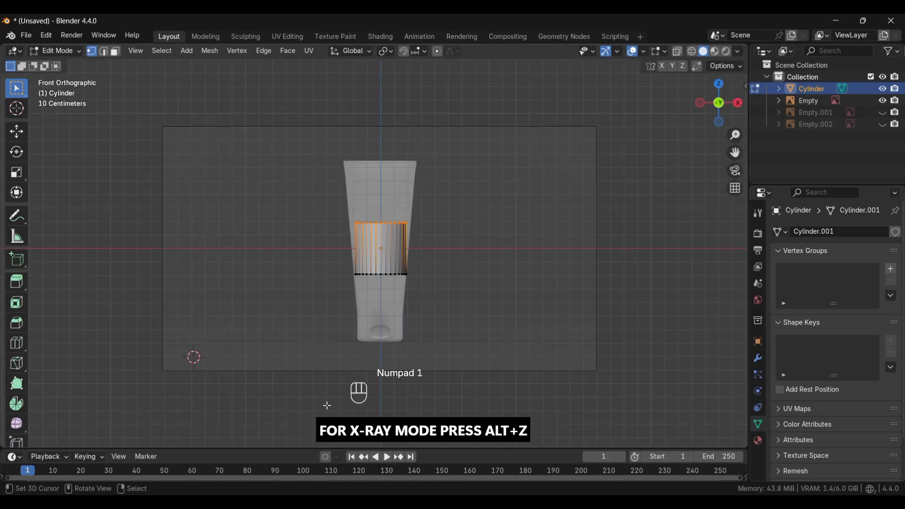
# - Turn on X-ray and box-select the cylinder's entire top ring of vertices, including those at the back
pyautogui.hotkey('alt', 'z')
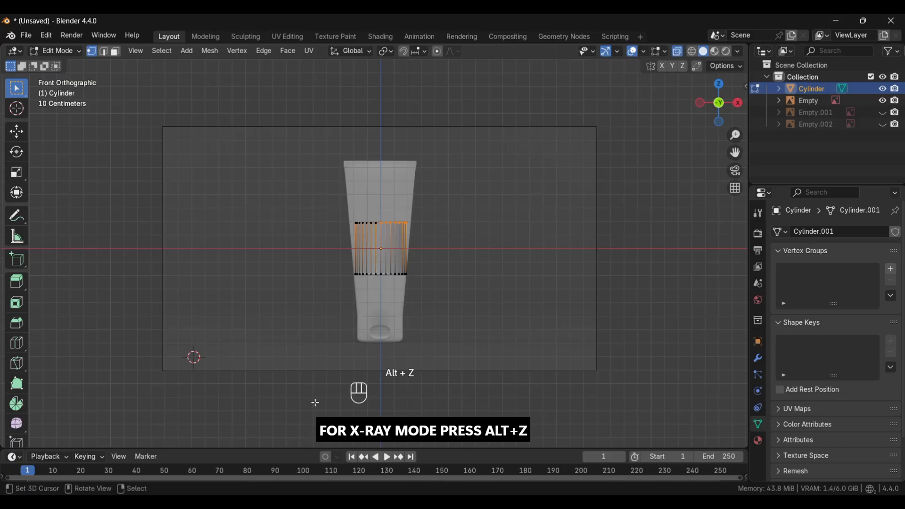
pyautogui.click(334, 380)
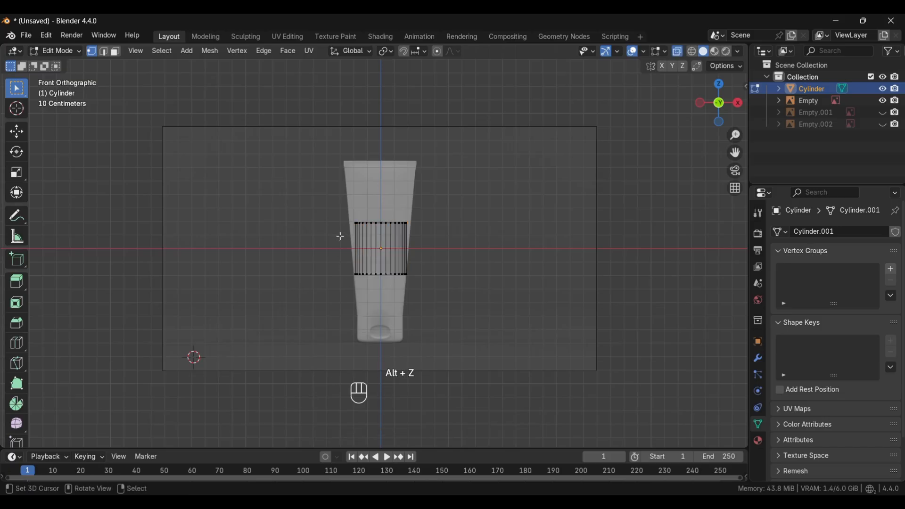
pyautogui.moveTo(324, 196); pyautogui.dragTo(439, 240)
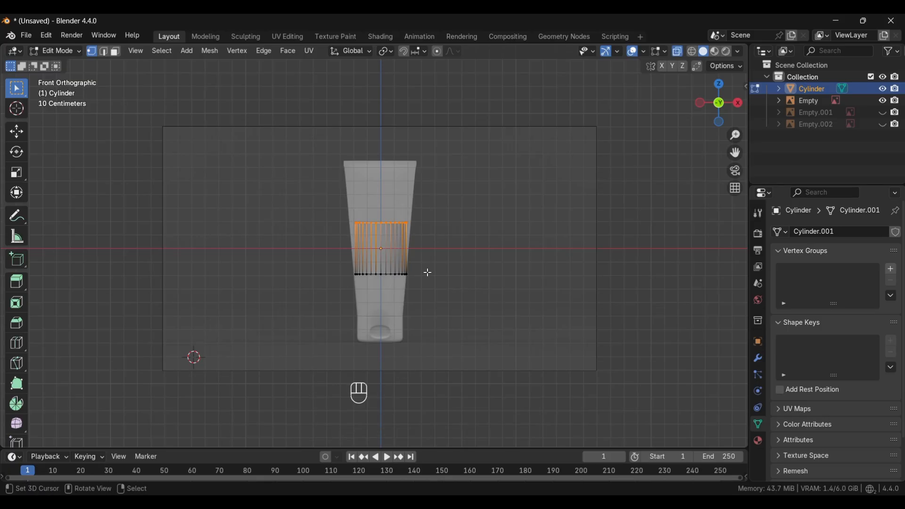
pyautogui.moveTo(310, 317); pyautogui.dragTo(295, 381, button='middle')
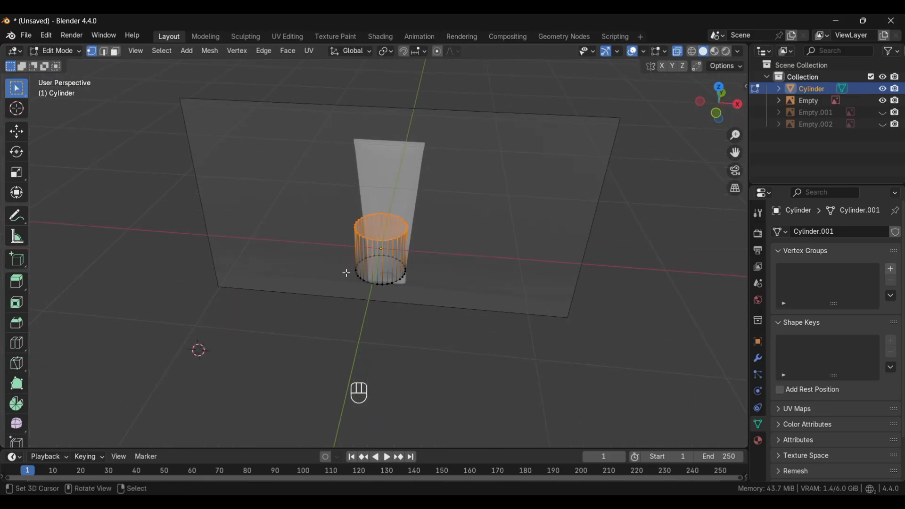
pyautogui.press('KP_1')
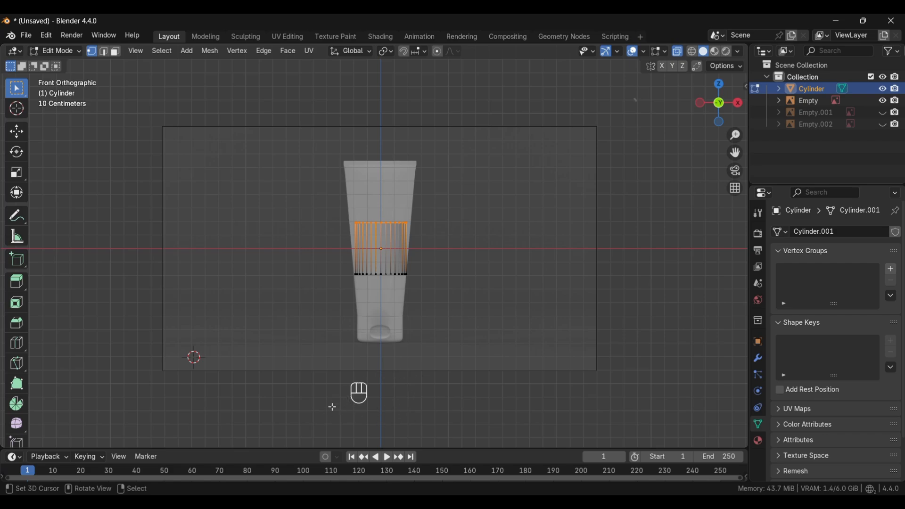
pyautogui.click(678, 54)
pyautogui.click(678, 53)
pyautogui.click(679, 53)
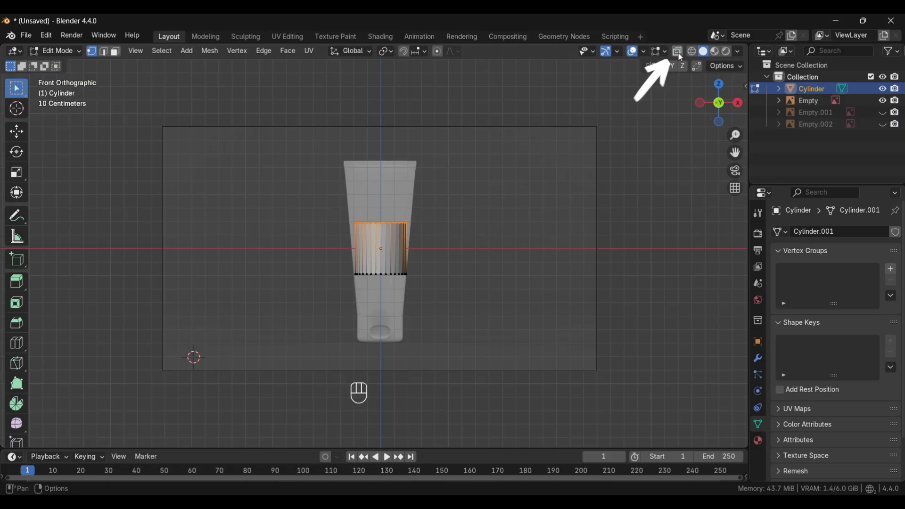
pyautogui.click(678, 53)
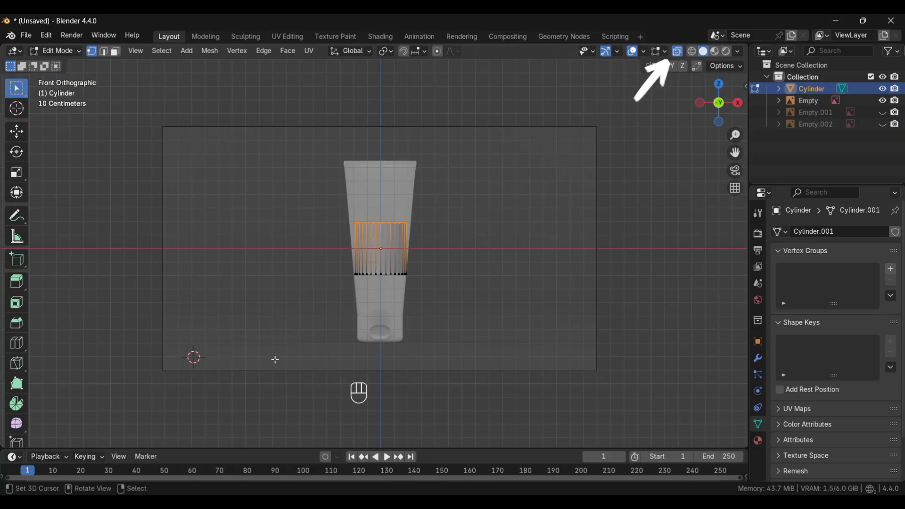
# - Scale the top ring up by about 1.17 to match the reference tube's width at that height
pyautogui.press('KP_1')
pyautogui.scroll(2, 335, 274)
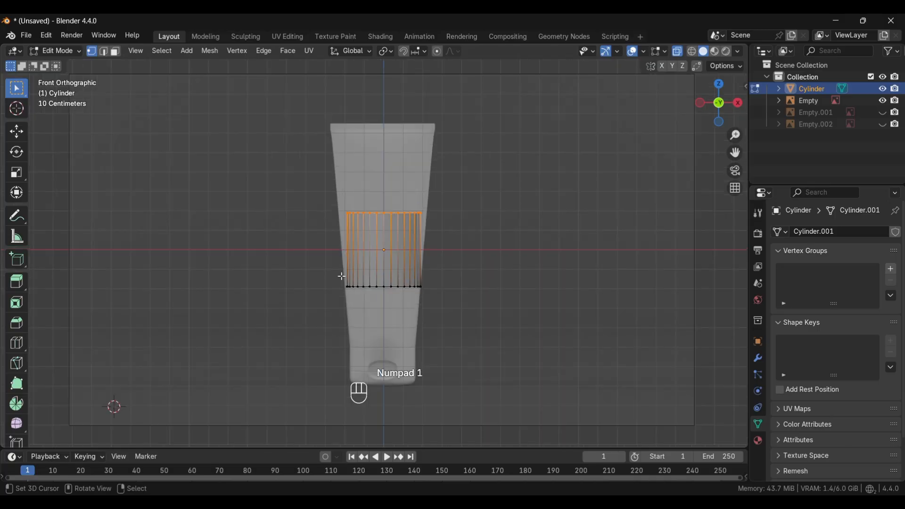
pyautogui.press('s')
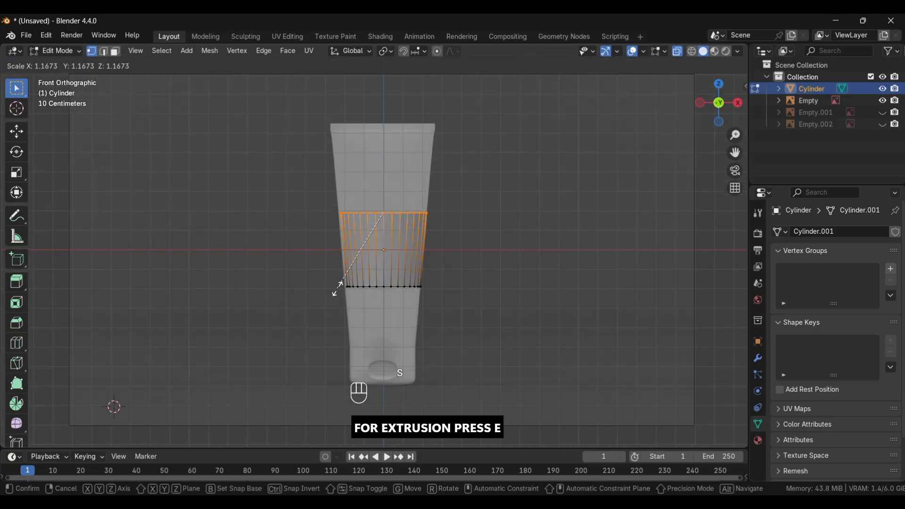
pyautogui.click(338, 290)
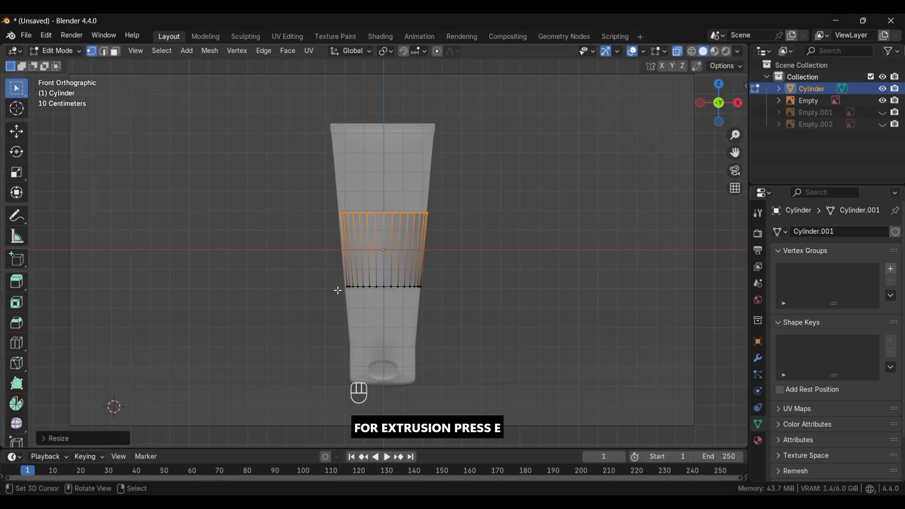
# - Extrude the top ring up to just below the tube's sealed end and scale it by about 1.18 to match the outline
pyautogui.press('e')
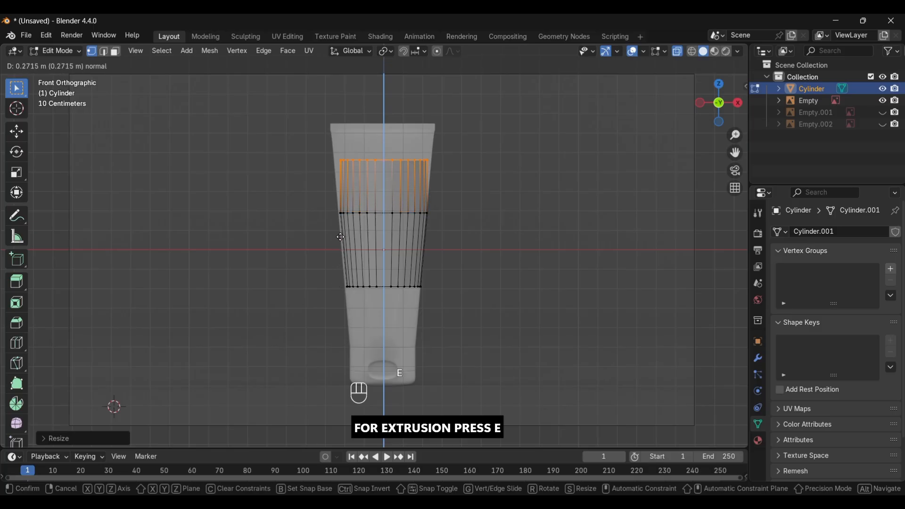
pyautogui.click(339, 213)
pyautogui.press('s')
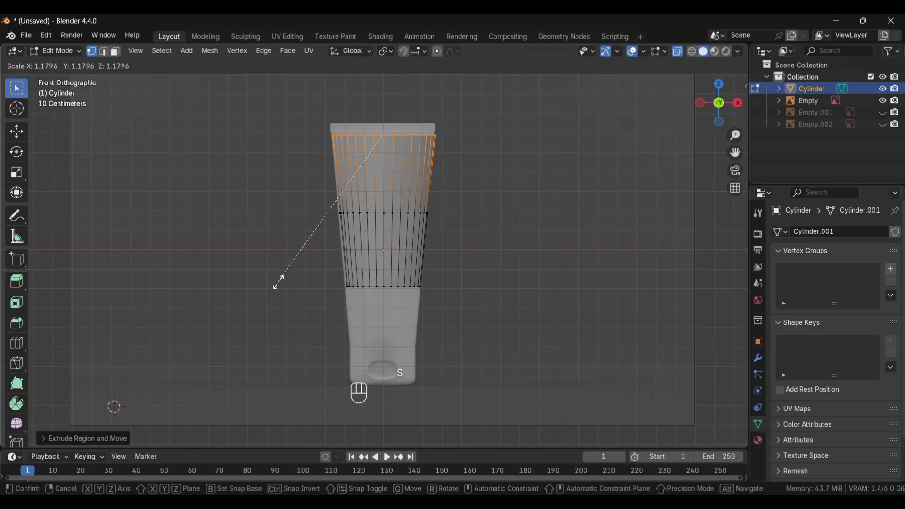
pyautogui.click(278, 282)
# - Extrude the cylinder's bottom ring down to the upper edge of the cap and scale it to about 0.88 to follow the taper
pyautogui.moveTo(266, 265); pyautogui.dragTo(483, 316)
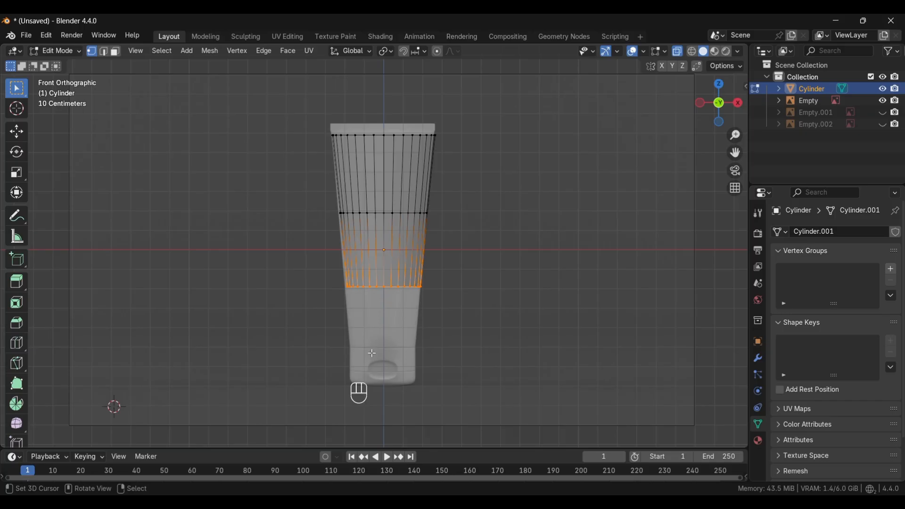
pyautogui.press('s')
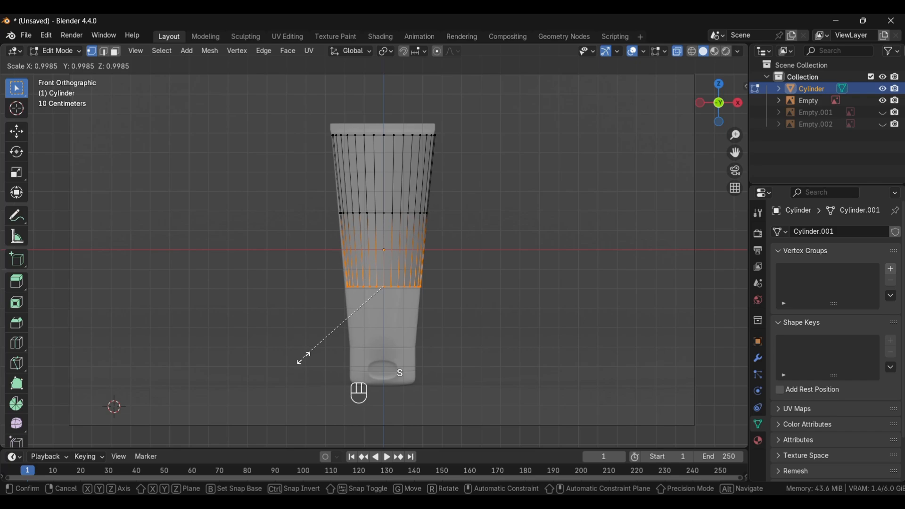
pyautogui.click(304, 358)
pyautogui.press('e')
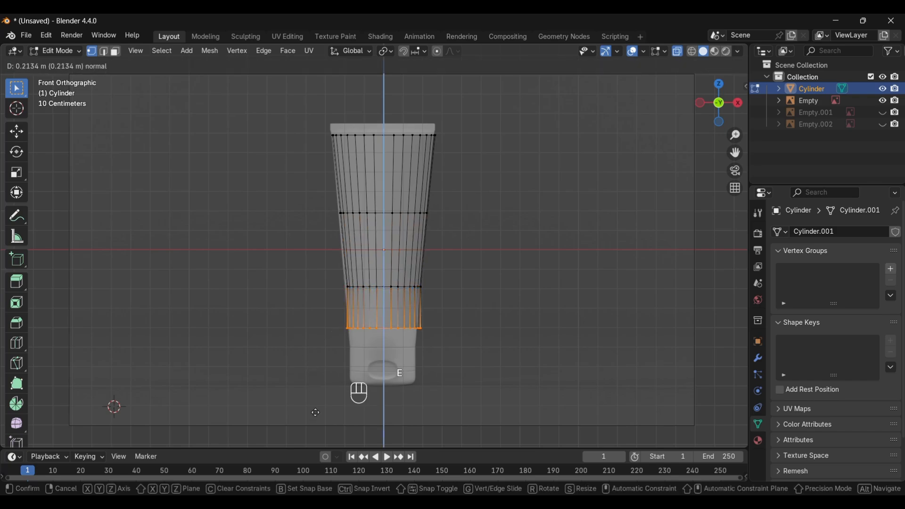
pyautogui.click(313, 429)
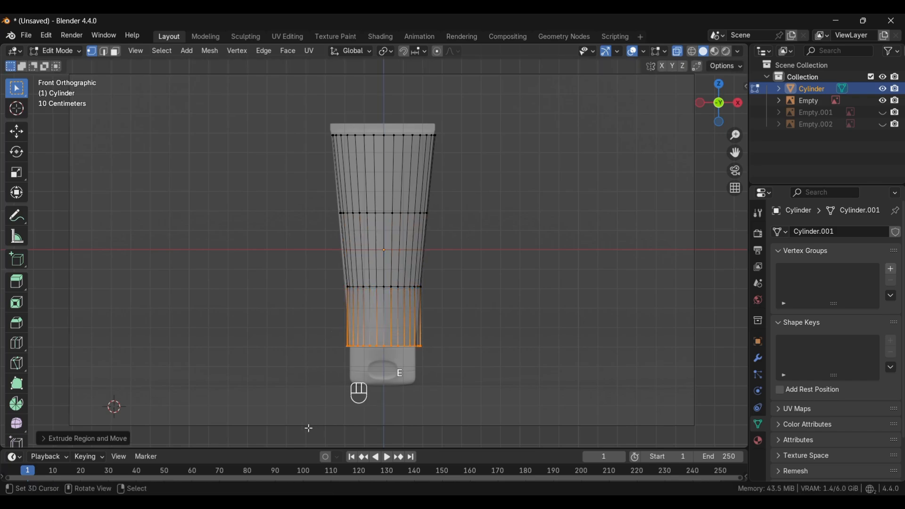
pyautogui.press('s')
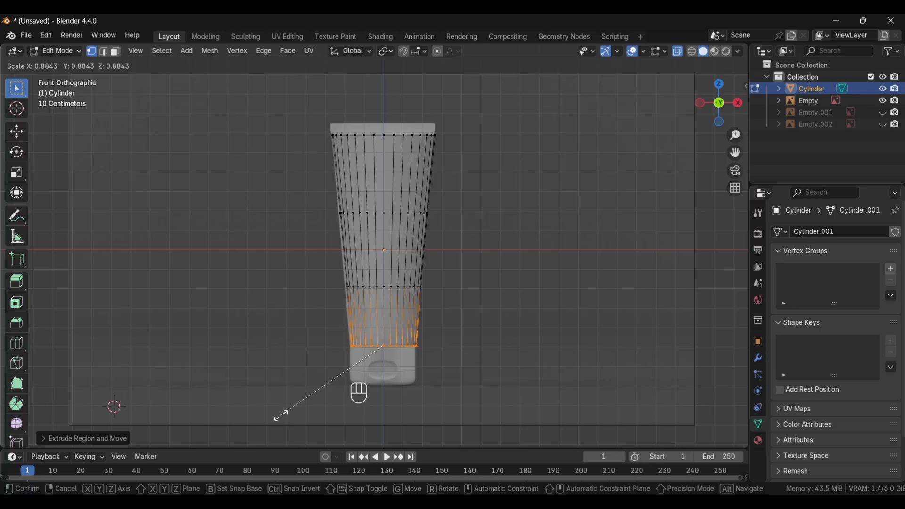
pyautogui.click(281, 416)
# - Select the tube's entire top vertex ring and, in right view, scale it along Y to about 0.3 to flatten the end
pyautogui.keyDown('alt'); pyautogui.moveTo(268, 433); pyautogui.dragTo(353, 159, button='middle'); pyautogui.keyUp('alt')
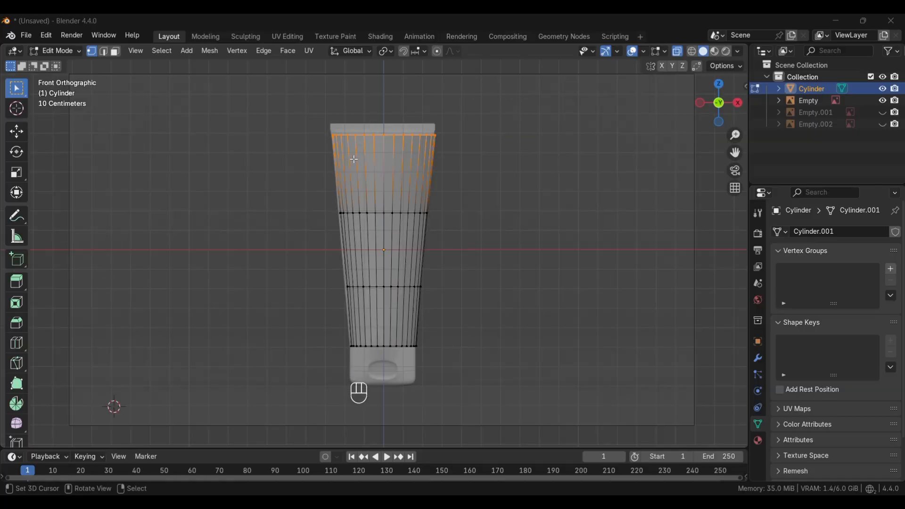
pyautogui.moveTo(268, 105); pyautogui.dragTo(454, 168)
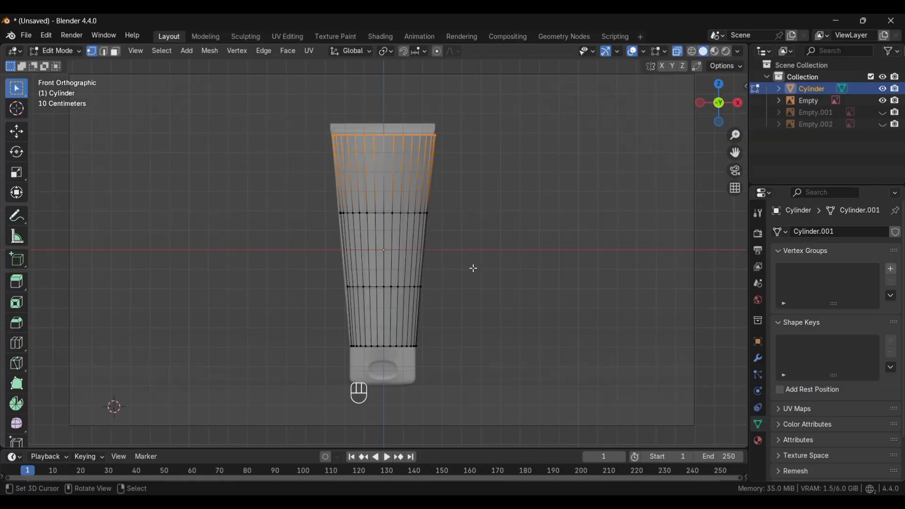
pyautogui.press('KP_3')
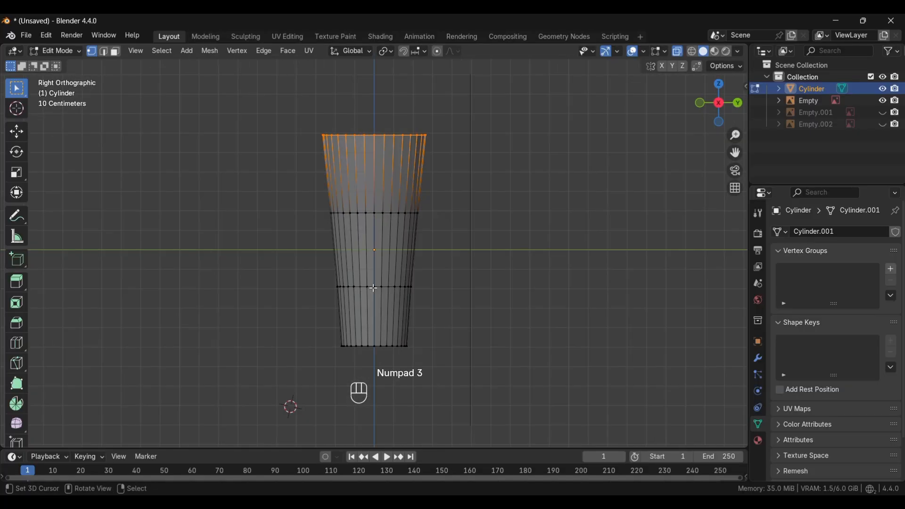
pyautogui.keyDown('alt'); pyautogui.moveTo(343, 272); pyautogui.dragTo(325, 277, button='middle'); pyautogui.keyUp('alt')
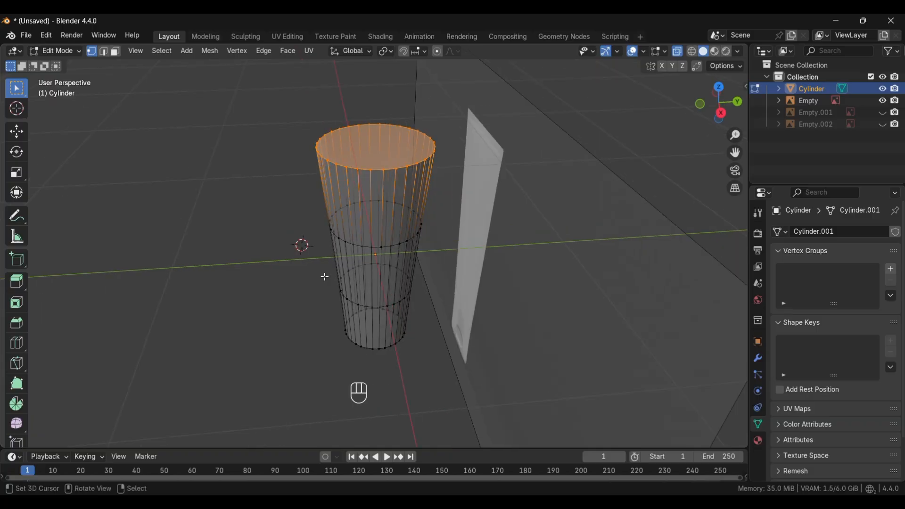
pyautogui.press('KP_3')
pyautogui.press('s')
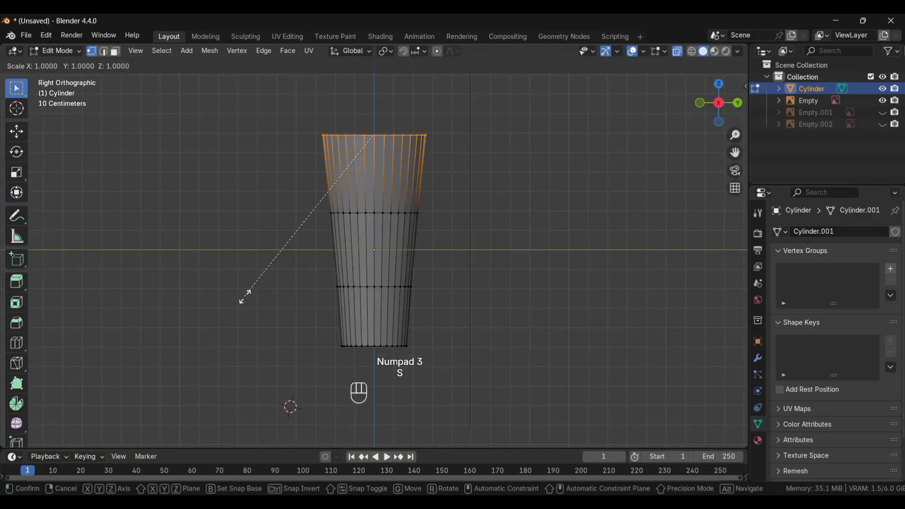
pyautogui.press('y')
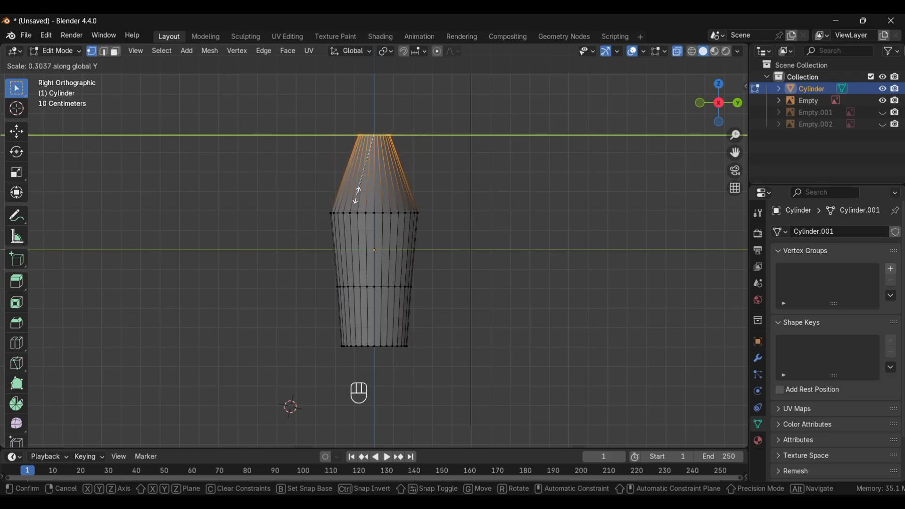
pyautogui.click(359, 196)
# - Flatten the top ring further by scaling it along Y to about 0.68, and return to the right view
pyautogui.keyDown('alt'); pyautogui.moveTo(289, 264); pyautogui.dragTo(301, 317, button='middle'); pyautogui.keyUp('alt')
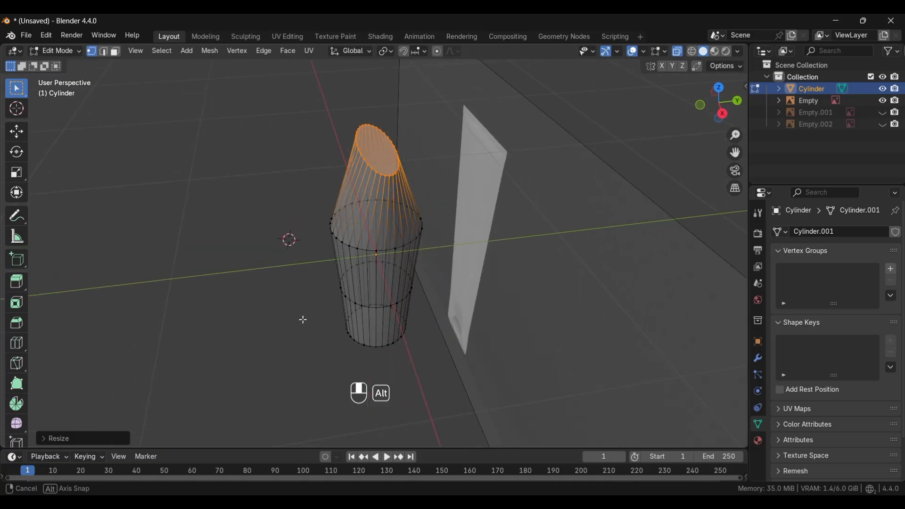
pyautogui.press('s')
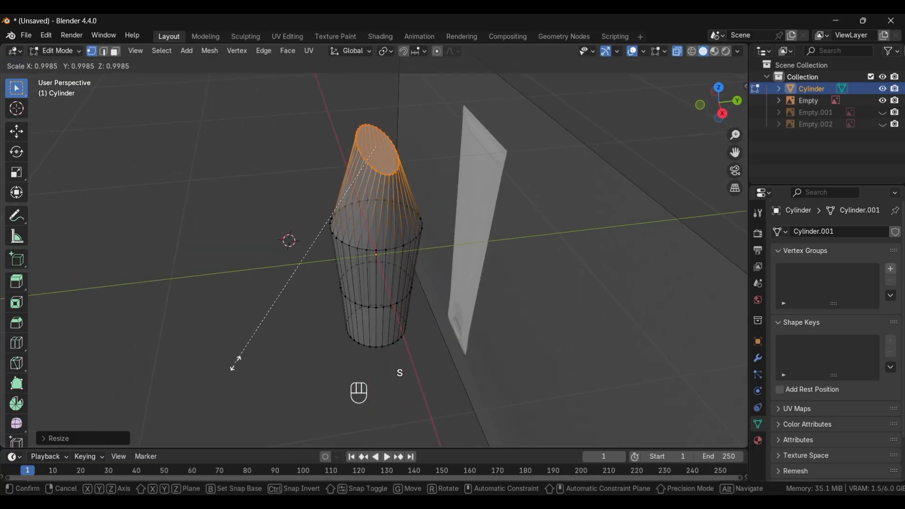
pyautogui.press('y')
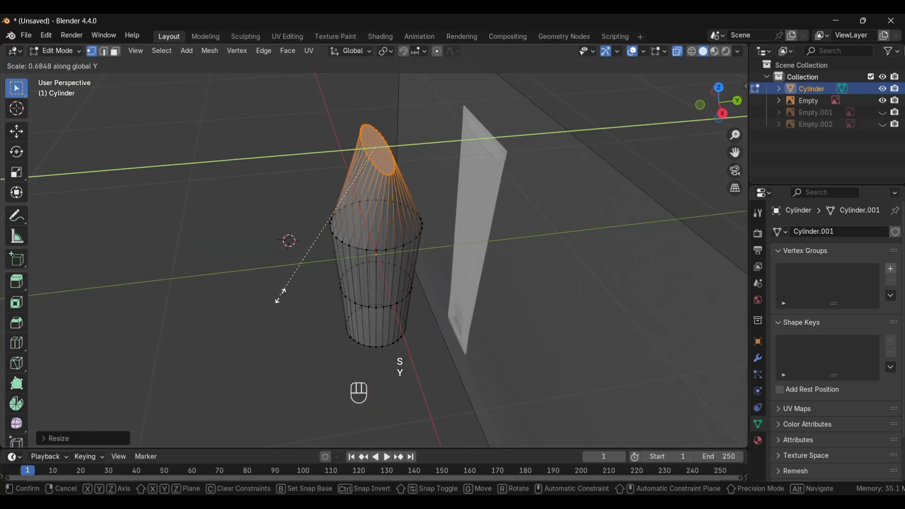
pyautogui.click(281, 296)
pyautogui.press('KP_3')
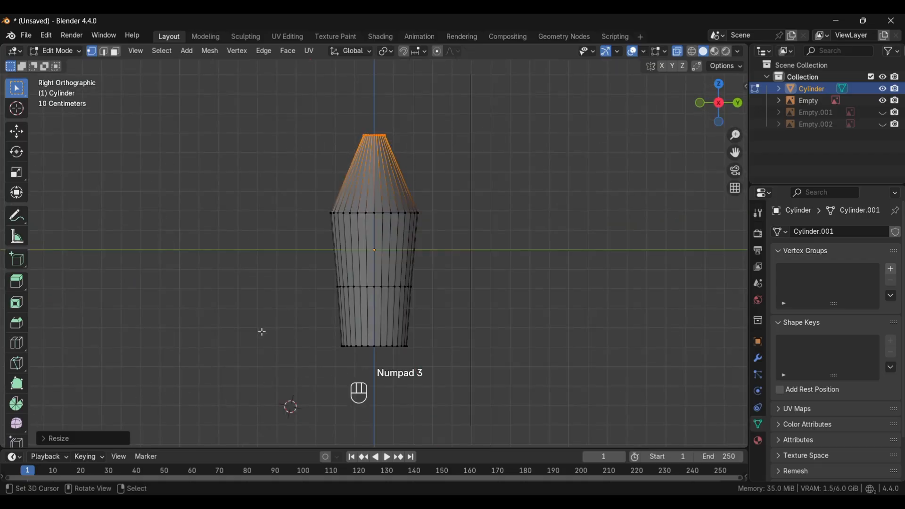
# - Select the upper middle edge loop and scale it down along Y so the side profile tapers toward the flattened top
pyautogui.scroll(3, 372, 212)
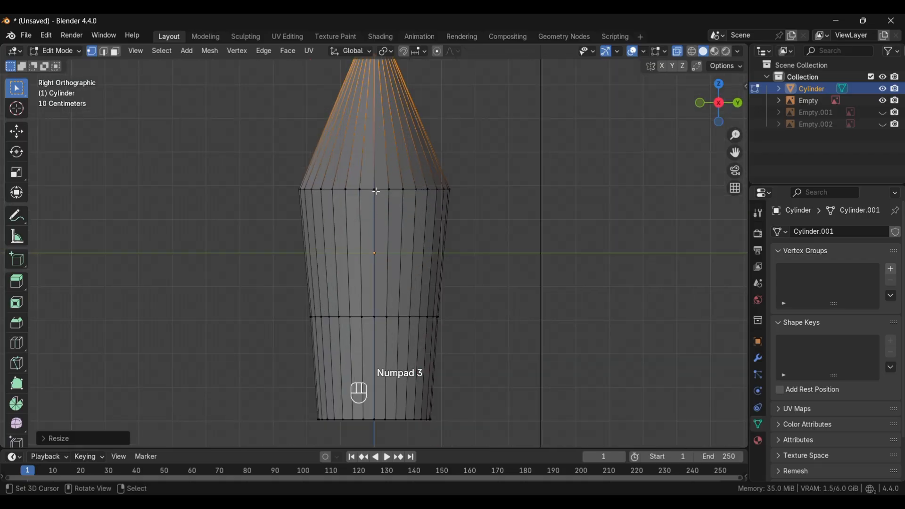
pyautogui.click(376, 191)
pyautogui.keyDown('alt'); pyautogui.click(382, 188); pyautogui.keyUp('alt')
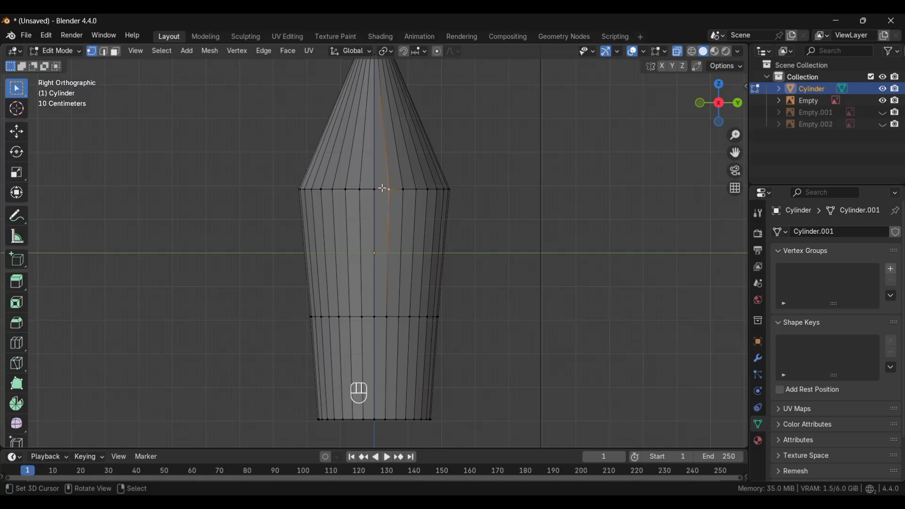
pyautogui.keyDown('ctrl'); pyautogui.keyDown('alt'); pyautogui.click(365, 246); pyautogui.keyUp('alt'); pyautogui.keyUp('ctrl')
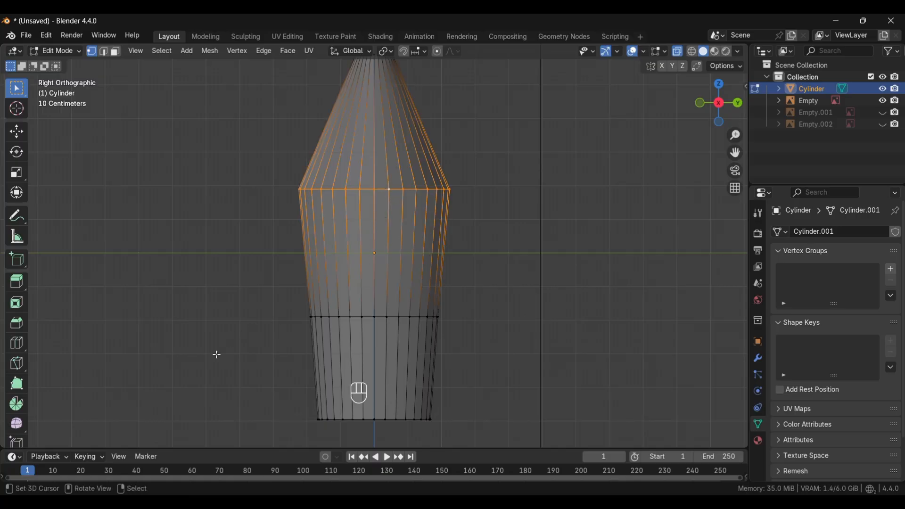
pyautogui.scroll(-2, 232, 333)
pyautogui.press('s')
pyautogui.press('y')
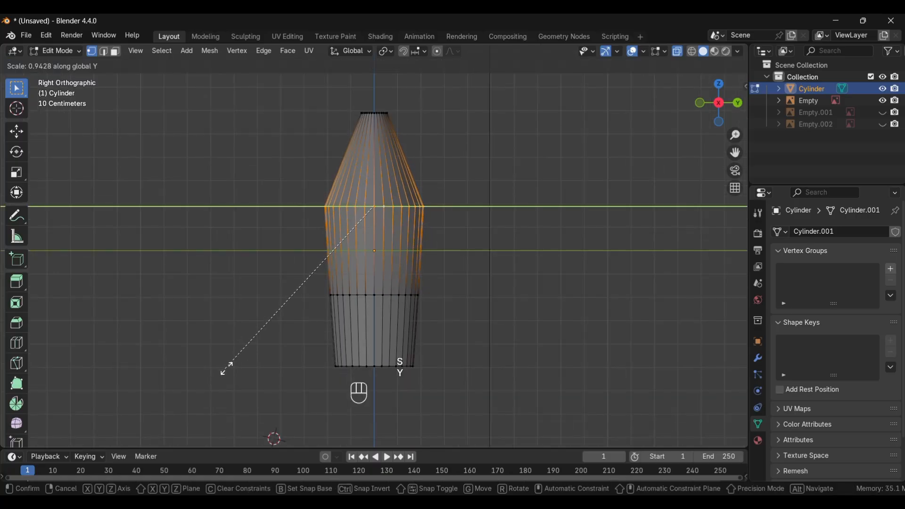
pyautogui.click(315, 312)
# - Select the lower middle edge loop, scale it down along Y to smooth the side taper, and turn off X-ray
pyautogui.keyDown('alt'); pyautogui.click(367, 296); pyautogui.keyUp('alt')
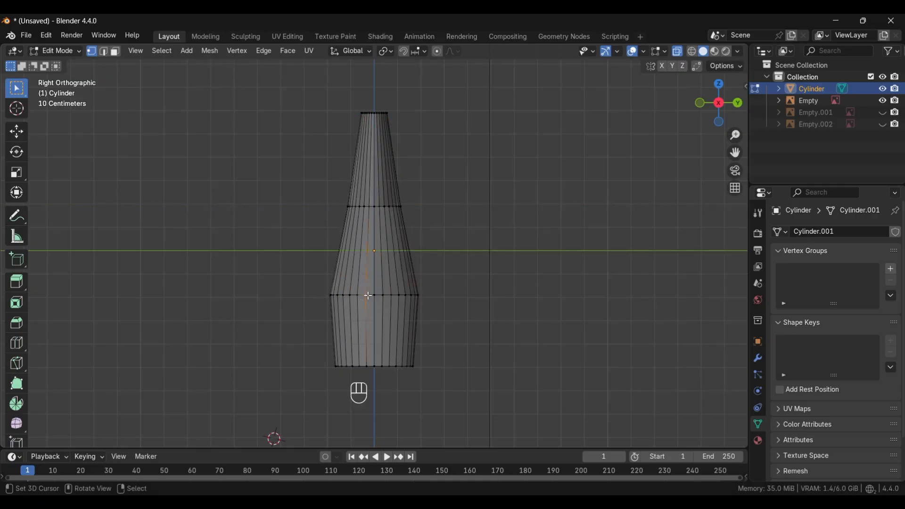
pyautogui.keyDown('alt'); pyautogui.click(360, 296); pyautogui.keyUp('alt')
pyautogui.press('s')
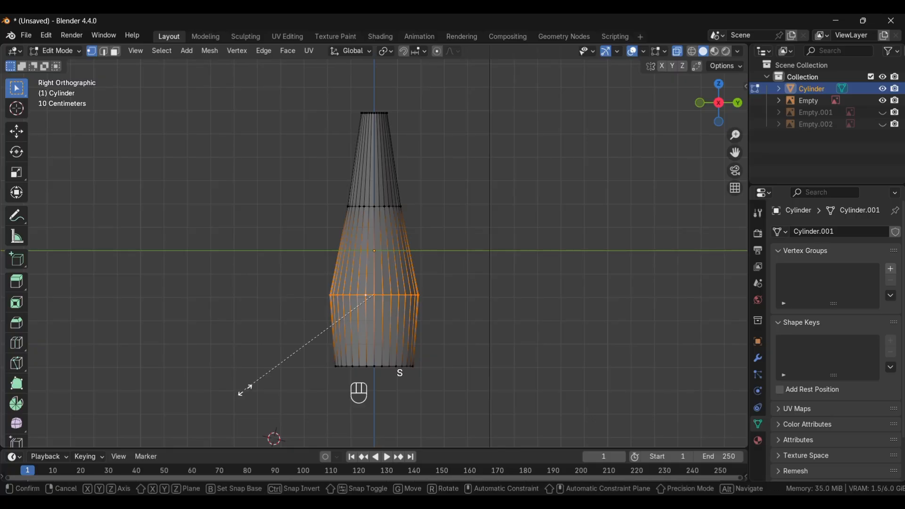
pyautogui.press('y')
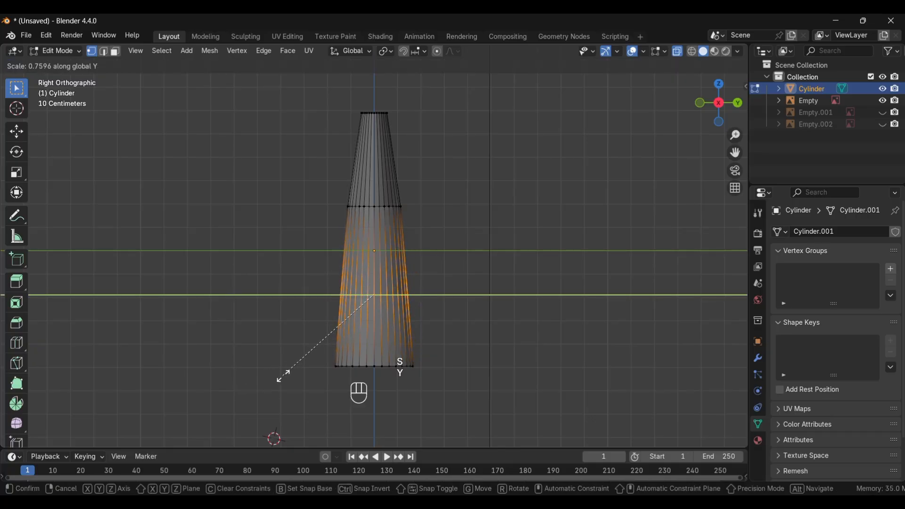
pyautogui.click(278, 373)
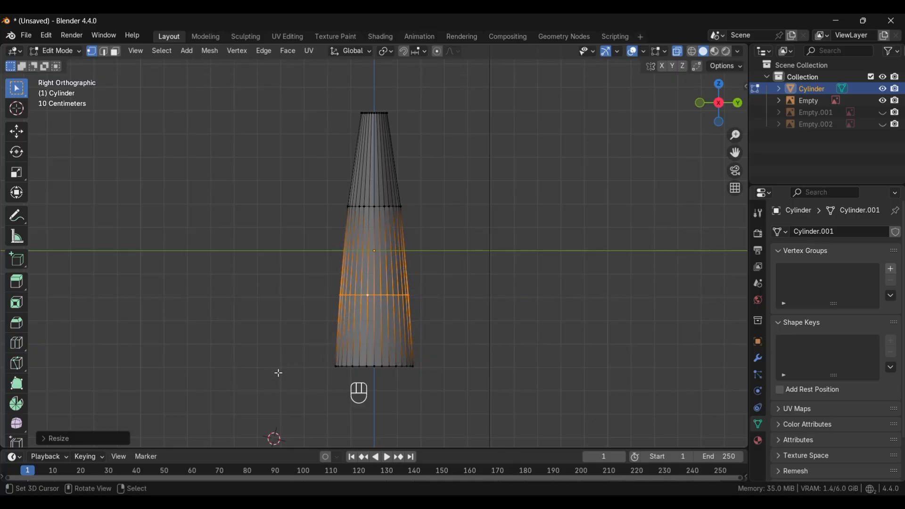
pyautogui.keyDown('alt'); pyautogui.moveTo(228, 337); pyautogui.dragTo(284, 385, button='middle'); pyautogui.keyUp('alt')
pyautogui.hotkey('alt', 'z')
pyautogui.press('KP_3')
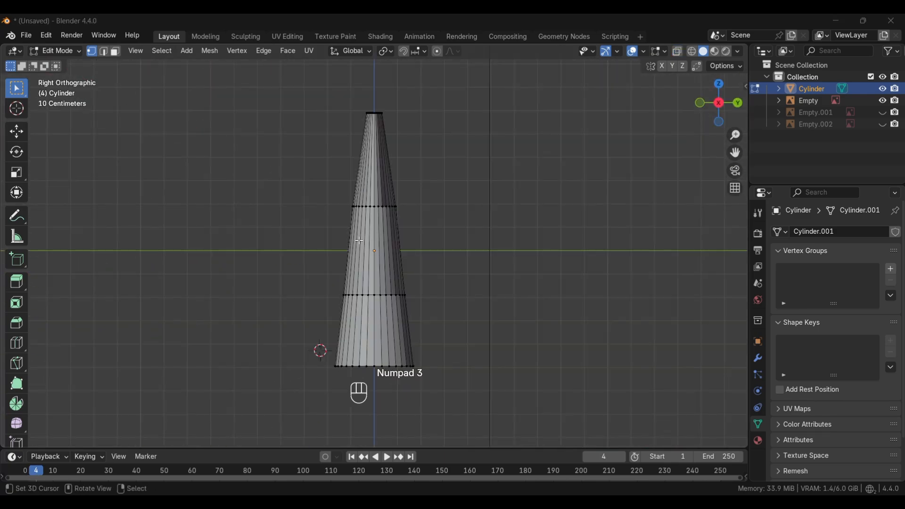
# - In top view, select the top ring's front and back centre vertices and scale them along Y until they nearly meet
pyautogui.keyDown('alt'); pyautogui.moveTo(322, 256); pyautogui.dragTo(467, 340, button='middle'); pyautogui.keyUp('alt')
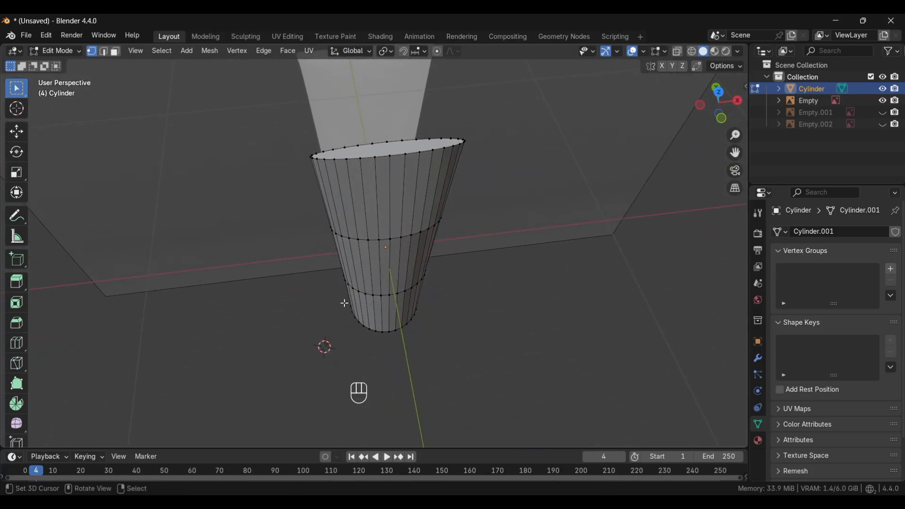
pyautogui.keyDown('alt'); pyautogui.moveTo(319, 306); pyautogui.dragTo(317, 300, button='middle'); pyautogui.keyUp('alt')
pyautogui.press('`')
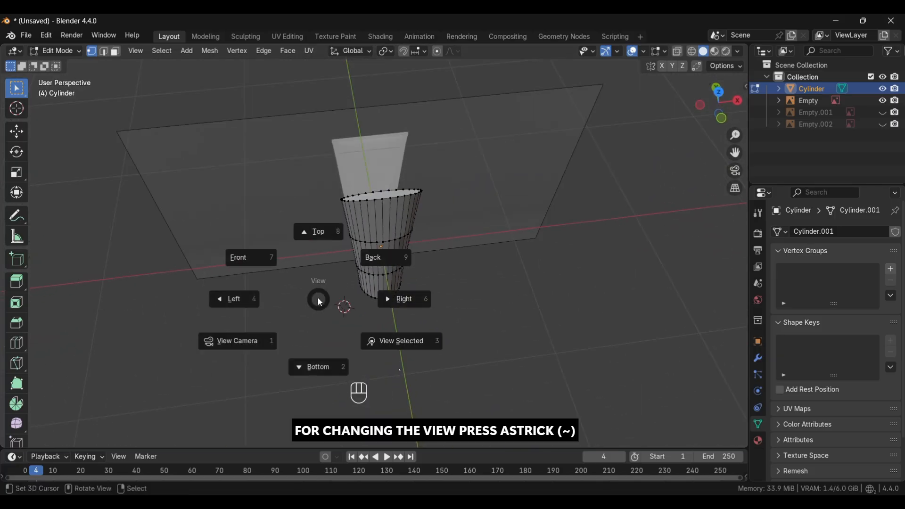
pyautogui.click(319, 234)
pyautogui.scroll(7, 401, 225)
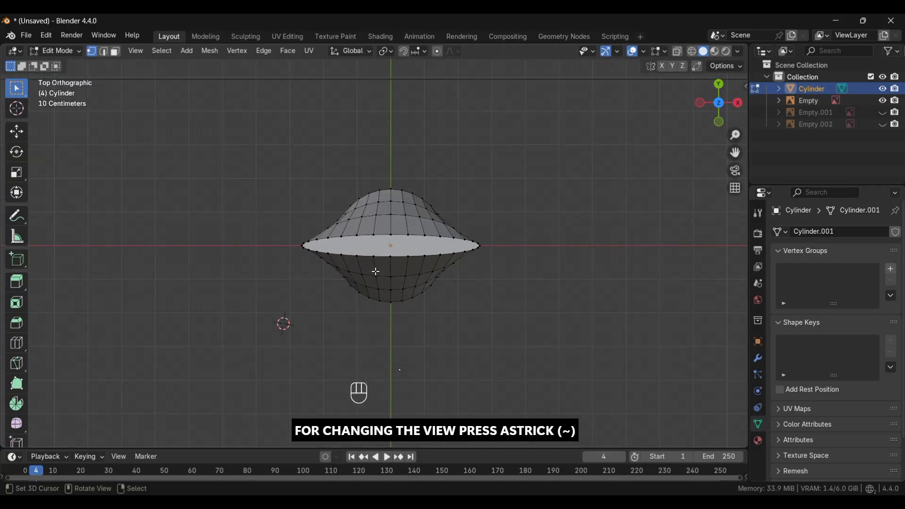
pyautogui.click(396, 234)
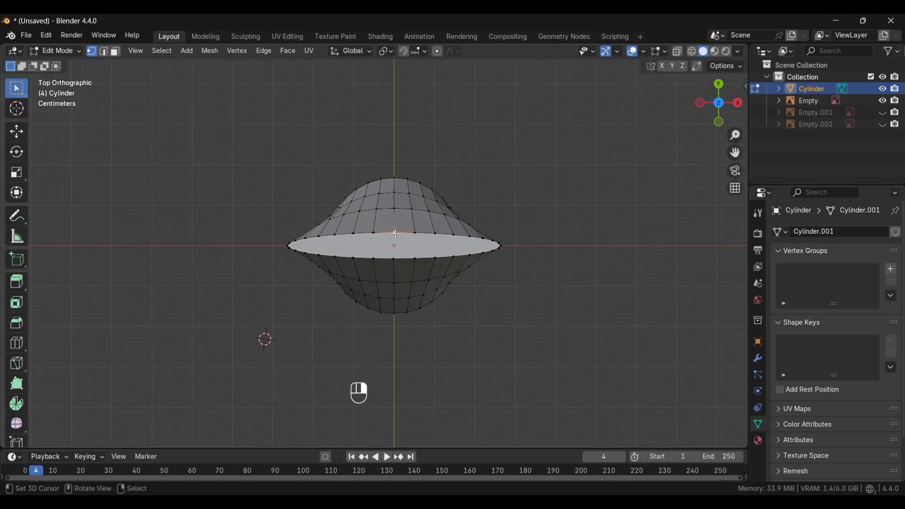
pyautogui.keyDown('shift'); pyautogui.click(395, 260); pyautogui.keyUp('shift')
pyautogui.press('s')
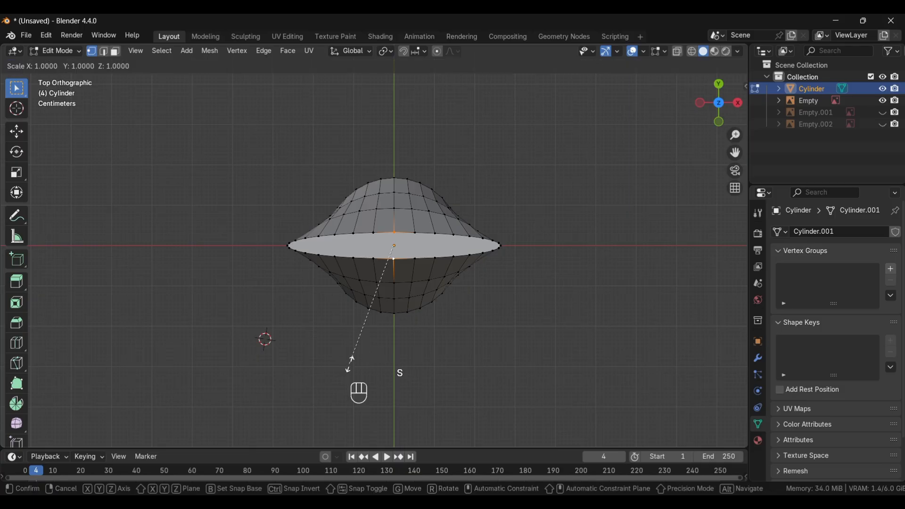
pyautogui.press('y')
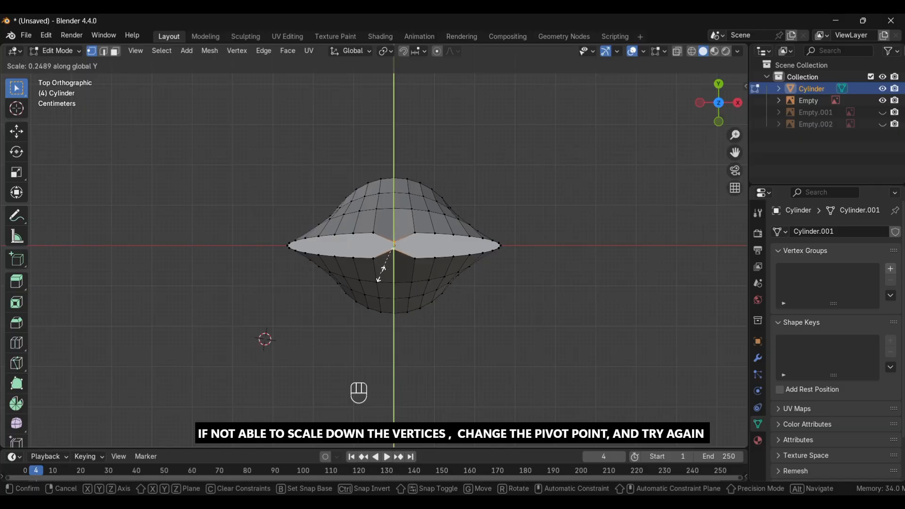
pyautogui.click(392, 249)
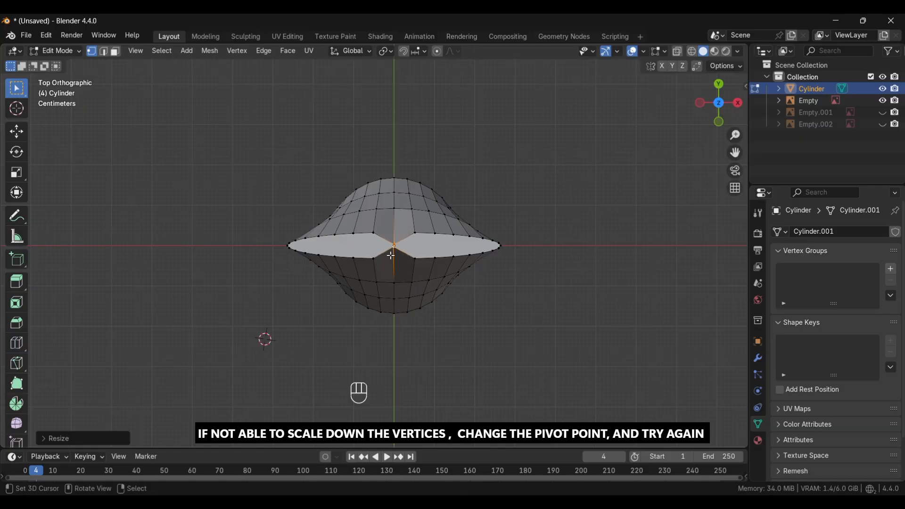
# - Select the four top-ring vertices adjacent to the closed centre pair and scale them along Y until they nearly meet
pyautogui.scroll(4, 392, 249)
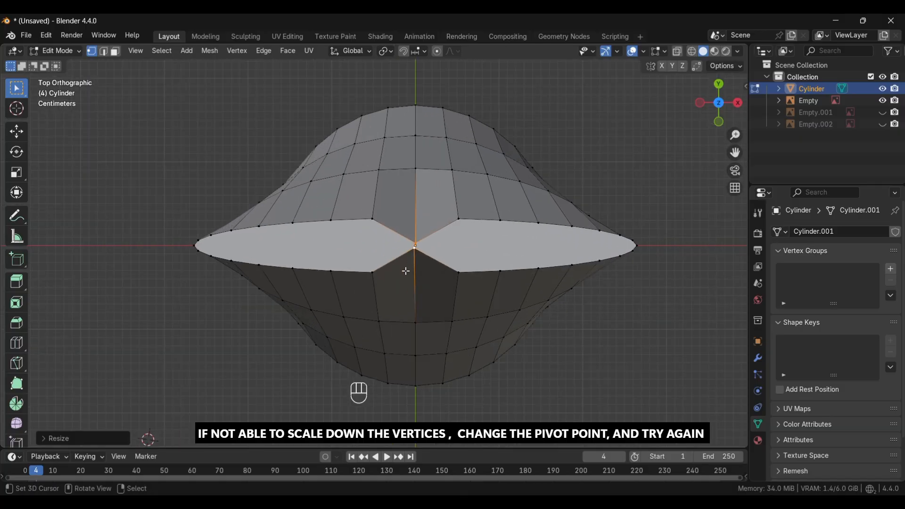
pyautogui.scroll(-3, 399, 282)
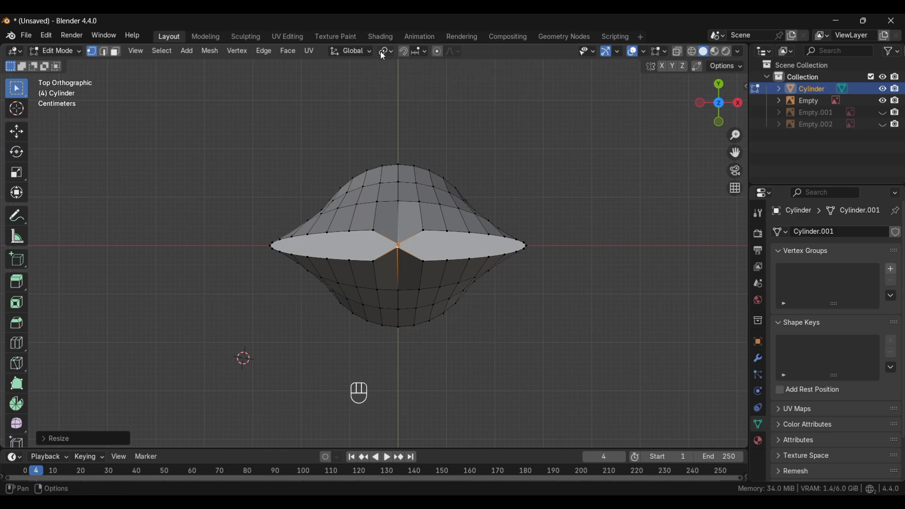
pyautogui.click(373, 262)
pyautogui.keyDown('shift'); pyautogui.click(373, 230); pyautogui.keyUp('shift')
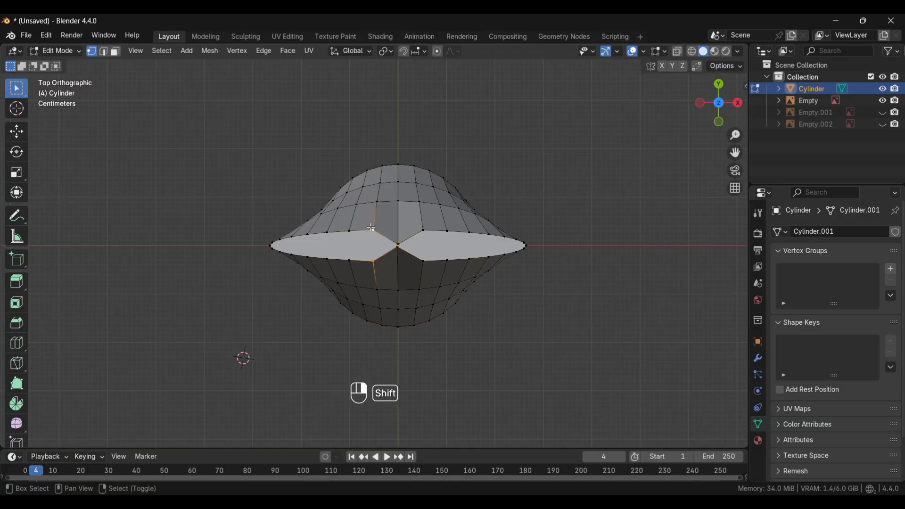
pyautogui.keyDown('shift'); pyautogui.click(427, 237); pyautogui.keyUp('shift')
pyautogui.keyDown('shift'); pyautogui.click(425, 263); pyautogui.keyUp('shift')
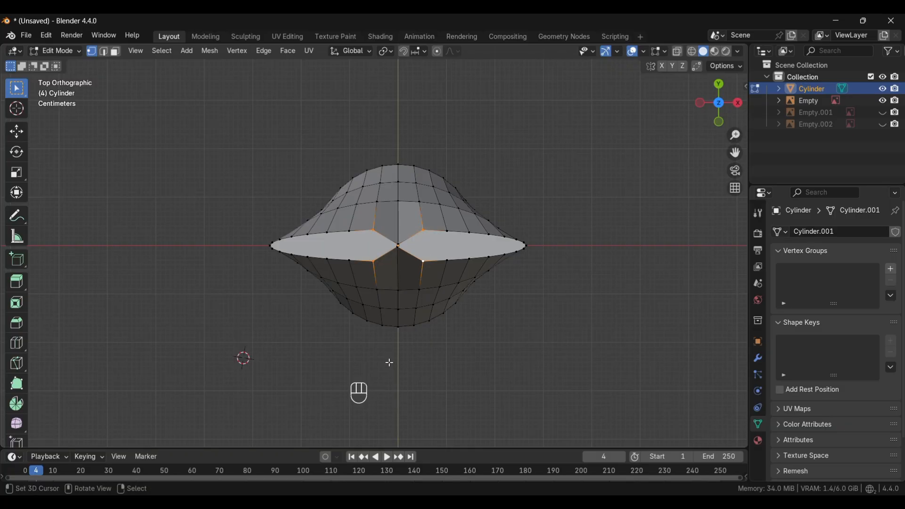
pyautogui.press('s')
pyautogui.press('y')
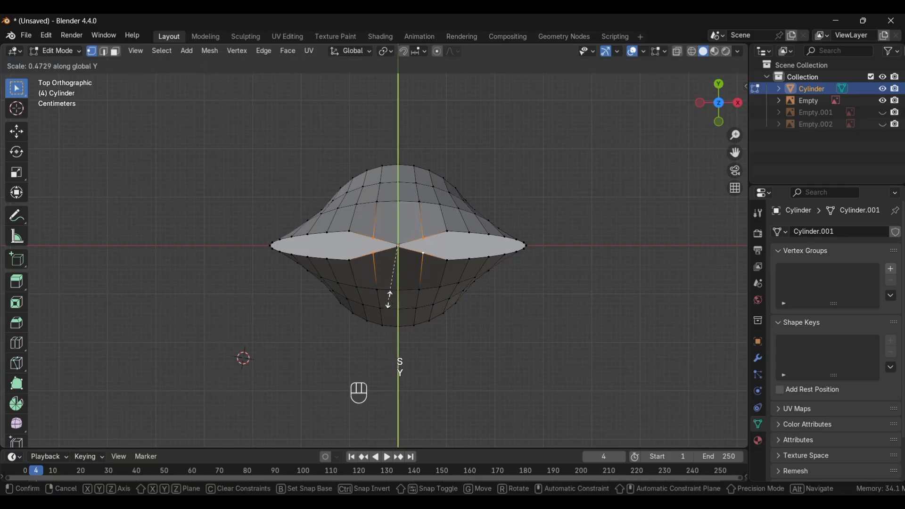
pyautogui.click(397, 250)
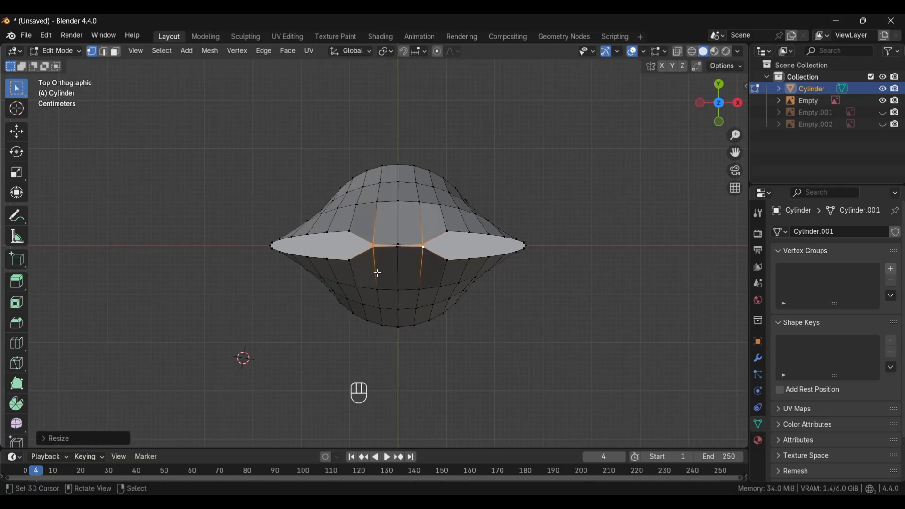
# - Extend the pinched seal outward by scaling the next four top-ring vertices on both sides along Y almost to the centre line
pyautogui.click(351, 260)
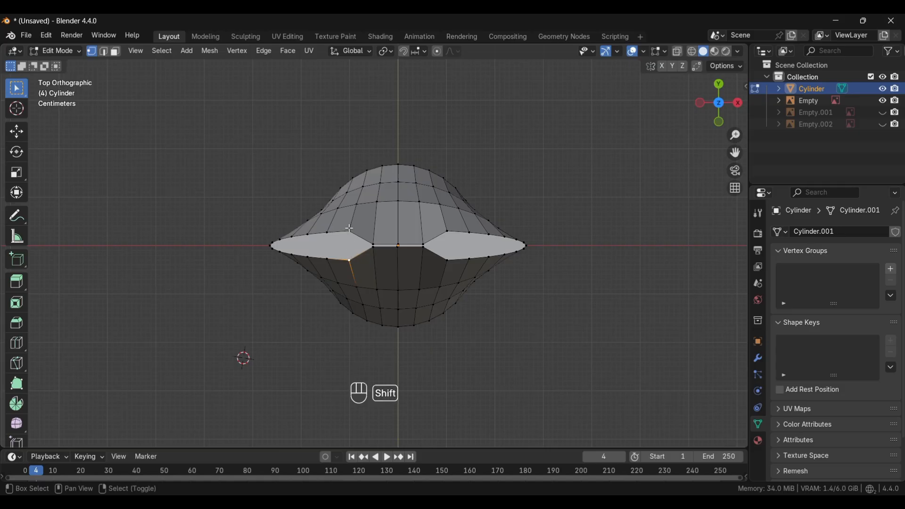
pyautogui.keyDown('shift'); pyautogui.click(349, 232); pyautogui.keyUp('shift')
pyautogui.keyDown('shift'); pyautogui.click(447, 233); pyautogui.keyUp('shift')
pyautogui.keyDown('shift'); pyautogui.click(447, 260); pyautogui.keyUp('shift')
pyautogui.press('s')
pyautogui.press('y')
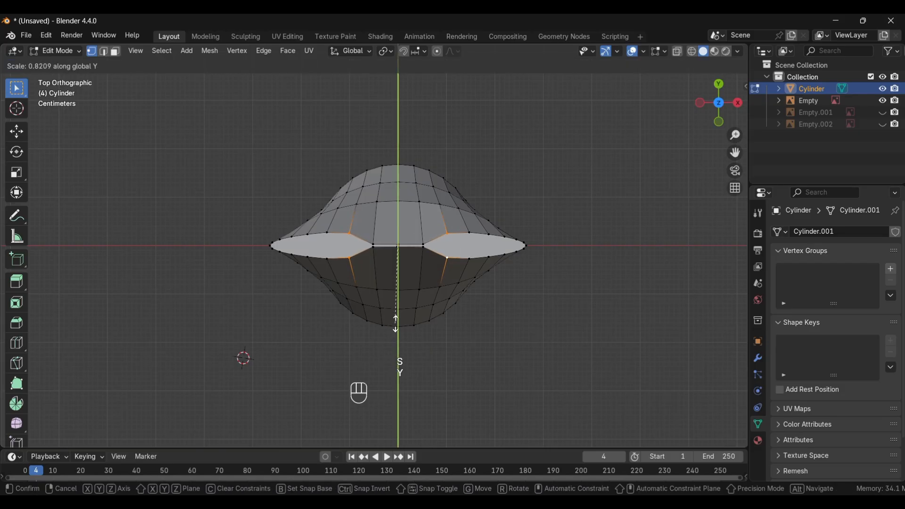
pyautogui.click(391, 252)
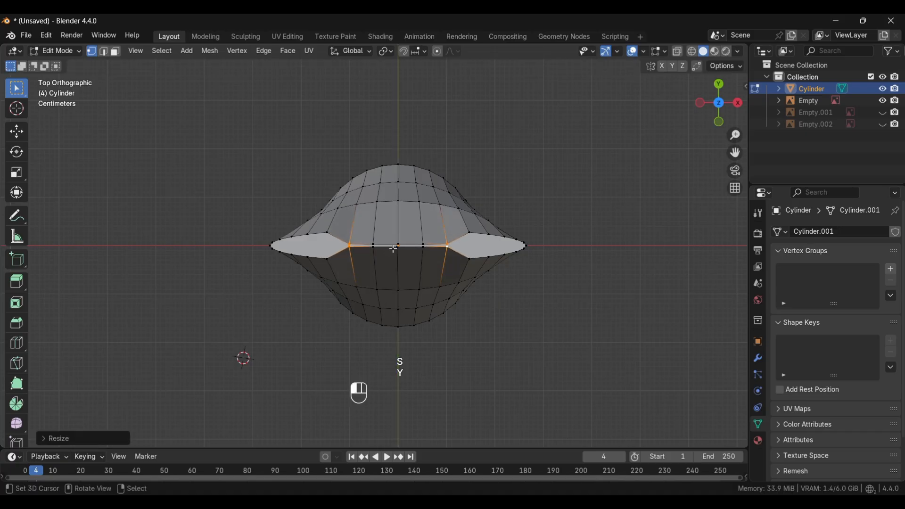
# - Select the next four top-ring vertices on both sides of the pinched seal and scale them along Y almost to the centre line
pyautogui.click(325, 234)
pyautogui.keyDown('shift'); pyautogui.click(470, 232); pyautogui.keyUp('shift')
pyautogui.scroll(-2, 466, 264)
pyautogui.press('s')
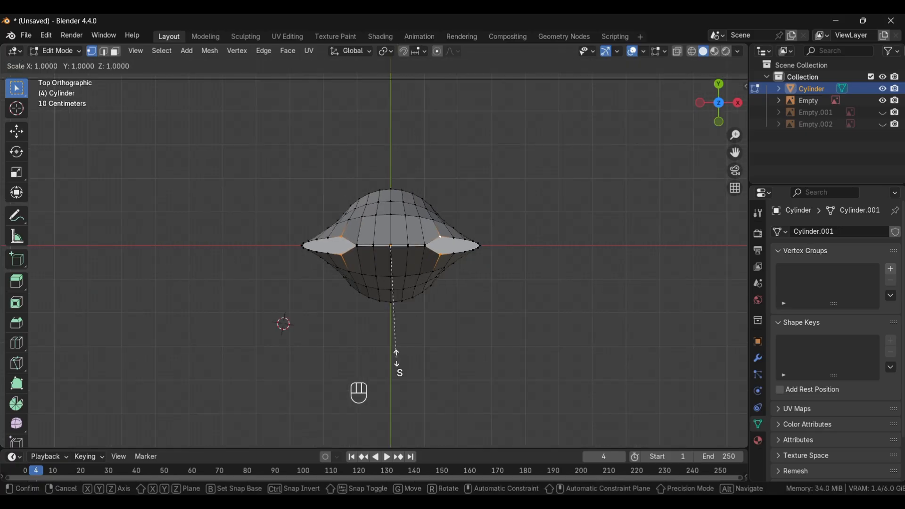
pyautogui.press('y')
pyautogui.click(398, 249)
pyautogui.scroll(2, 400, 263)
pyautogui.press('s')
pyautogui.press('y')
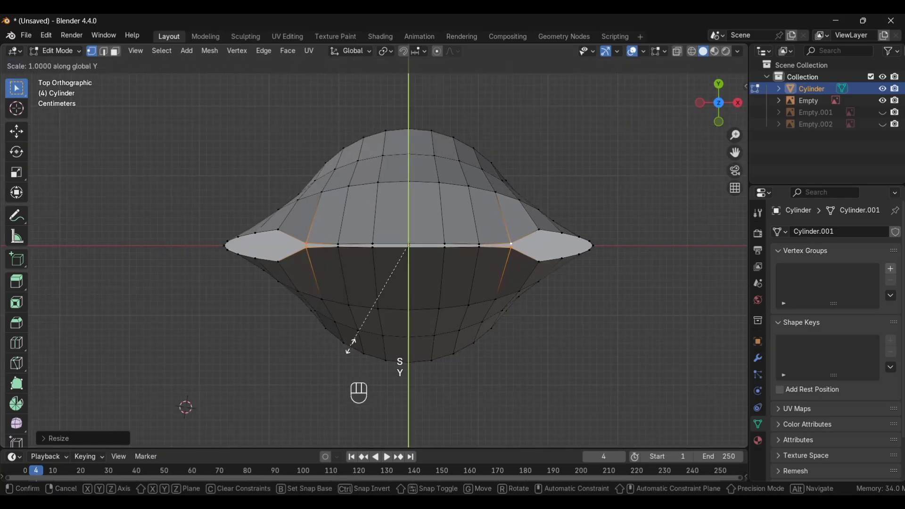
pyautogui.click(400, 363)
# - Flatten the following two groups of four top-ring vertices along Y, working outward from the closed part of the seal
pyautogui.keyDown('shift'); pyautogui.click(539, 231); pyautogui.keyUp('shift')
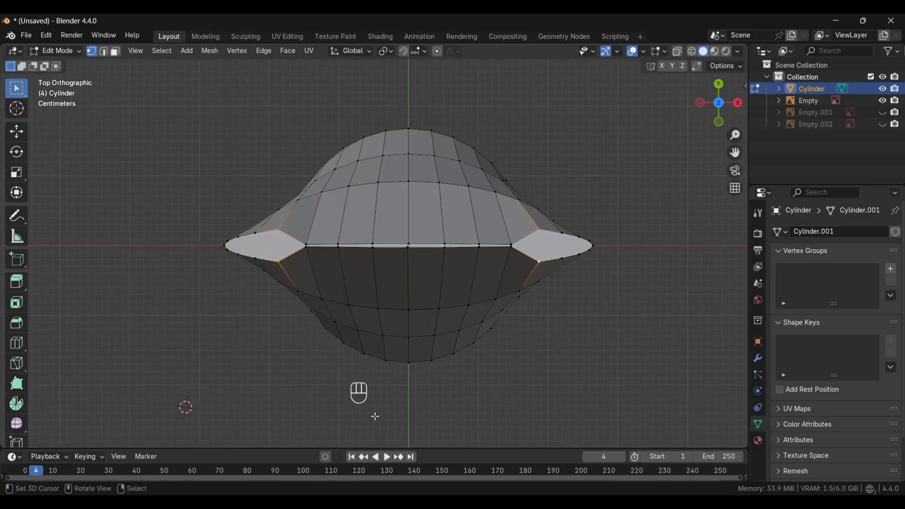
pyautogui.press('s')
pyautogui.press('y')
pyautogui.click(407, 275)
pyautogui.keyDown('shift'); pyautogui.click(255, 234); pyautogui.keyUp('shift')
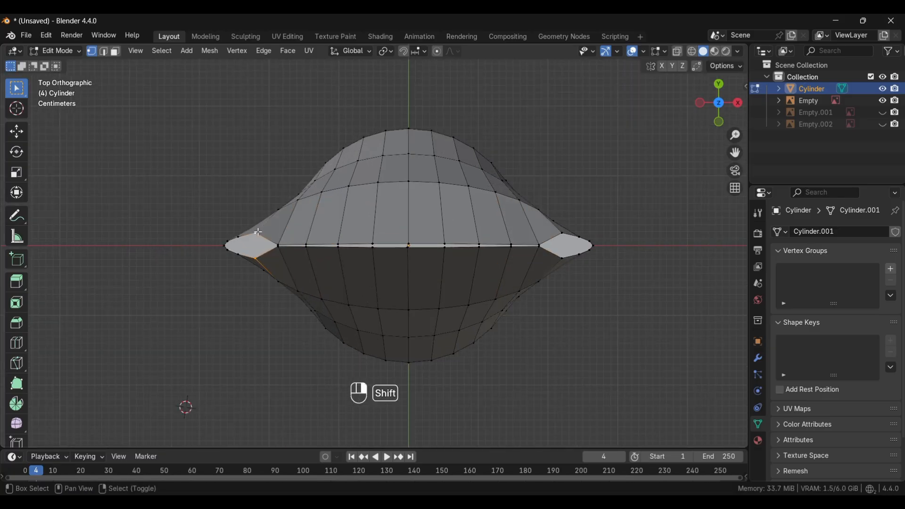
pyautogui.keyDown('shift'); pyautogui.click(562, 235); pyautogui.keyUp('shift')
pyautogui.press('s')
pyautogui.press('y')
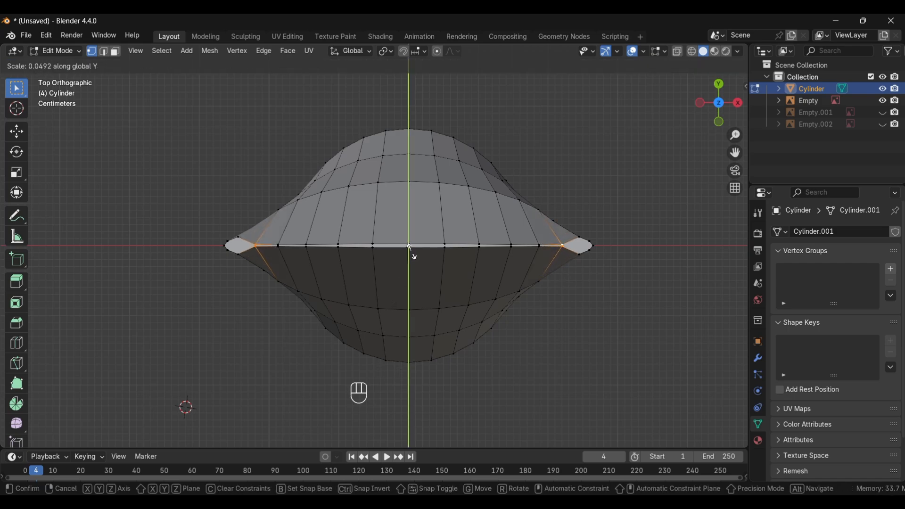
pyautogui.click(408, 255)
# - Flatten the last two groups of vertices at the top ring's pointed ends along Y, and return to Object Mode
pyautogui.click(239, 255)
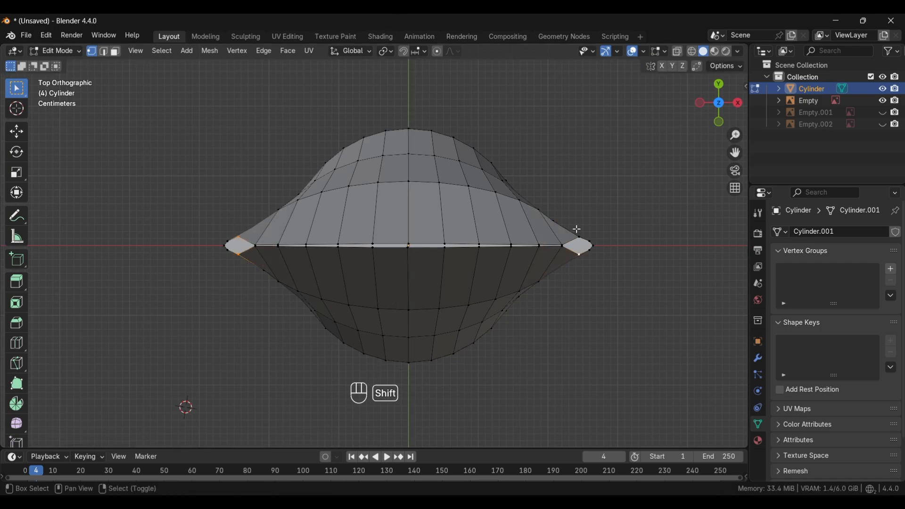
pyautogui.press('s')
pyautogui.press('y')
pyautogui.click(398, 256)
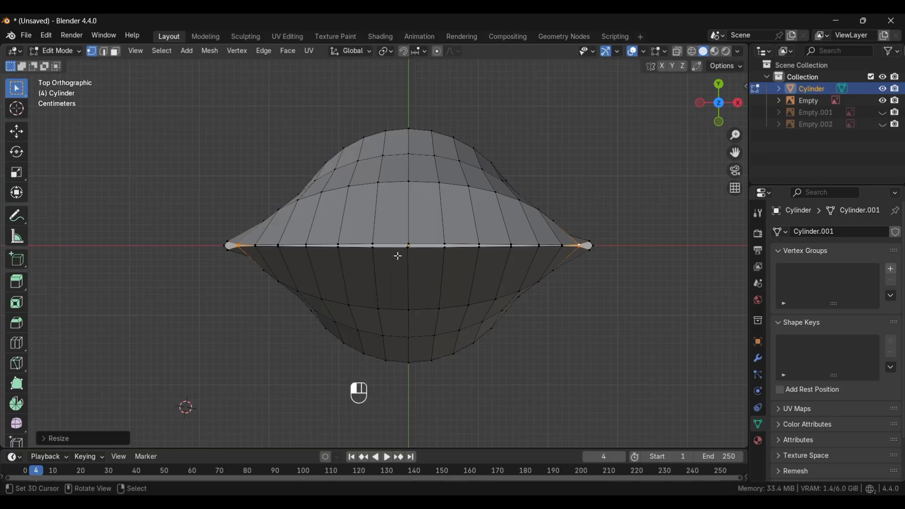
pyautogui.scroll(3, 398, 256)
pyautogui.keyDown('shift'); pyautogui.click(124, 246); pyautogui.keyUp('shift')
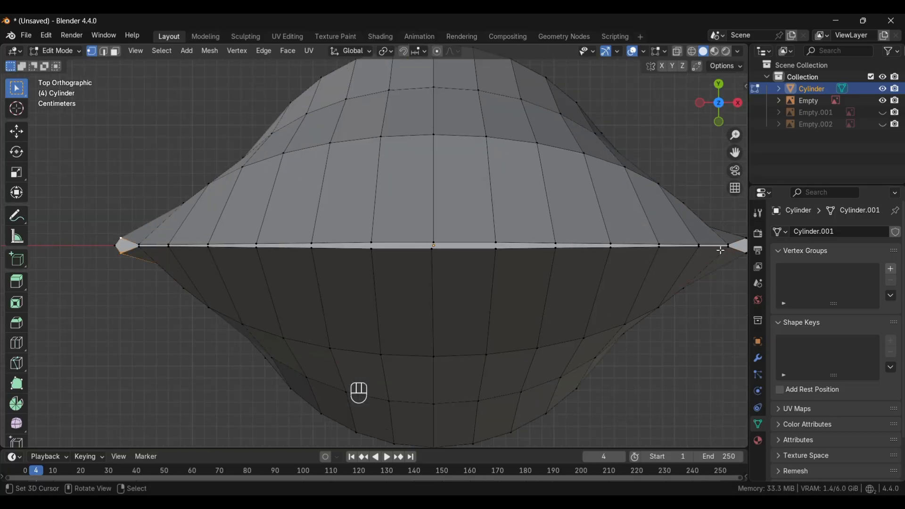
pyautogui.scroll(-2, 123, 246)
pyautogui.keyDown('shift'); pyautogui.click(681, 245); pyautogui.keyUp('shift')
pyautogui.press('s')
pyautogui.press('y')
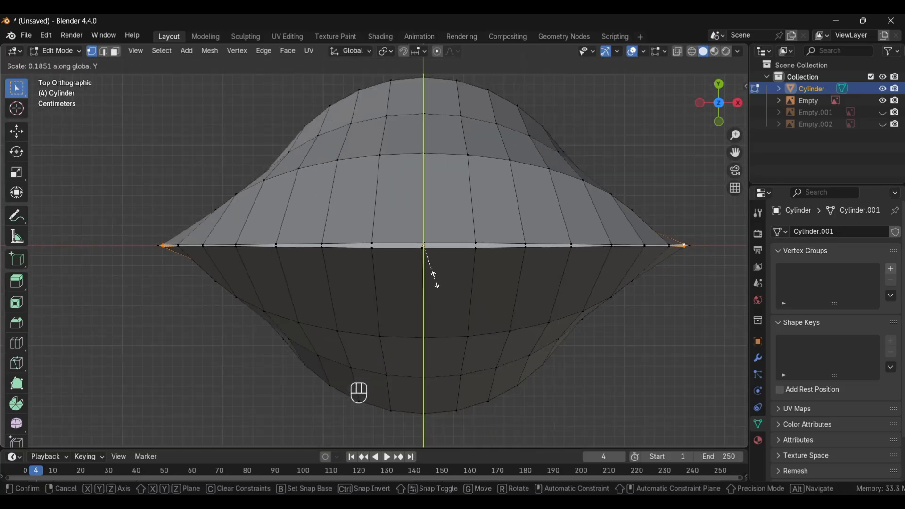
pyautogui.click(432, 276)
pyautogui.keyDown('alt'); pyautogui.moveTo(432, 276); pyautogui.dragTo(319, 288); pyautogui.keyUp('alt')
pyautogui.press('Tab')
pyautogui.keyDown('alt'); pyautogui.moveTo(329, 363); pyautogui.dragTo(260, 335); pyautogui.keyUp('alt')
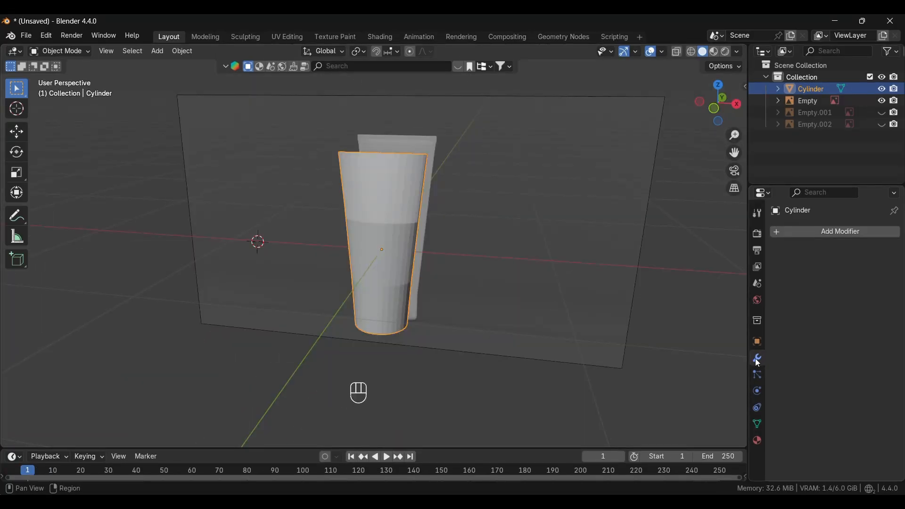
# - Add a Subdivision Surface modifier to the tube and set its viewport levels to 2
pyautogui.click(810, 231)
pyautogui.click(750, 236)
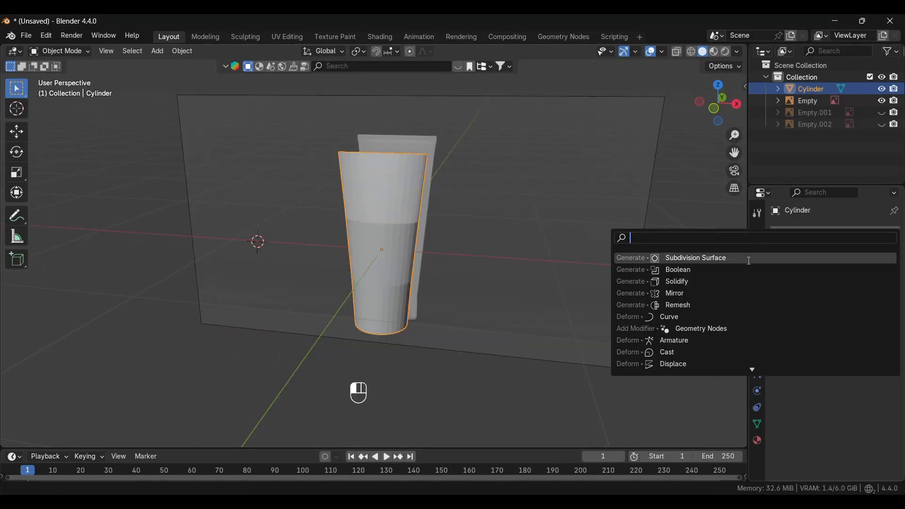
pyautogui.click(717, 259)
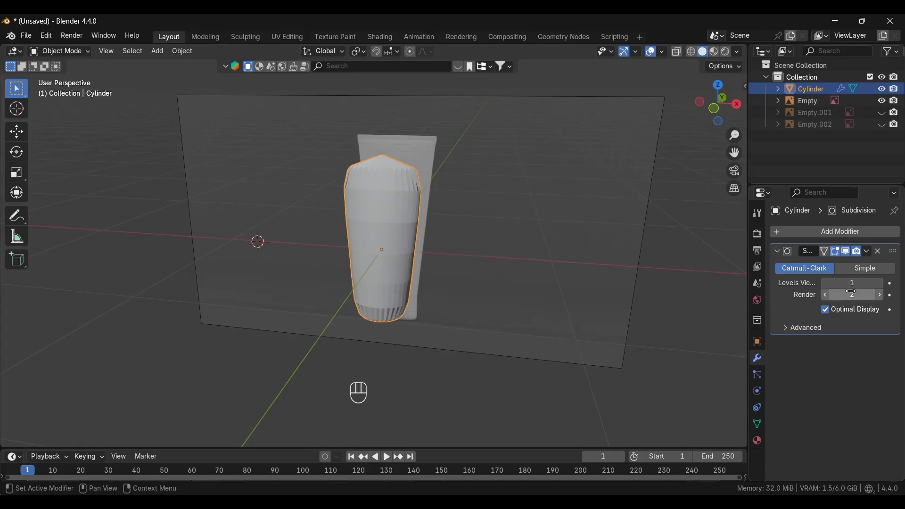
pyautogui.click(880, 283)
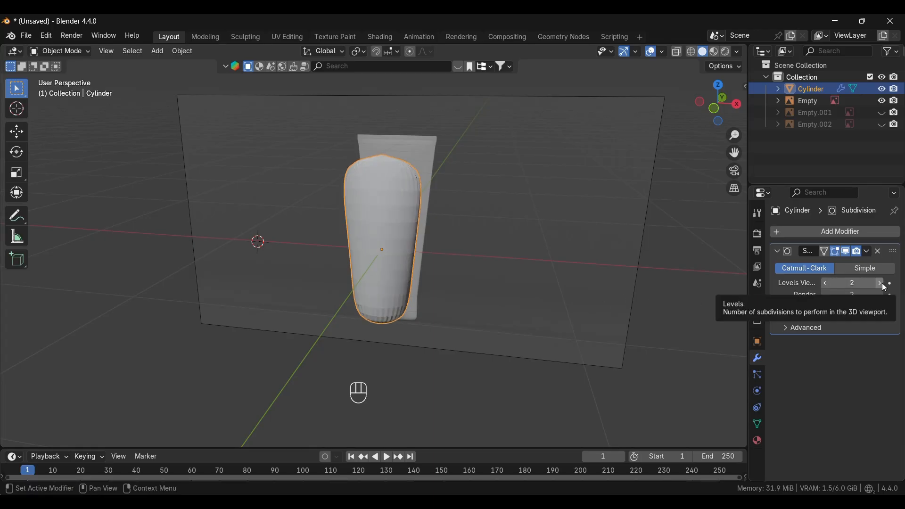
# - Apply Shade Auto Smooth to the tube and turn off the Subdivision modifier's display in Edit Mode
pyautogui.rightClick(485, 306)
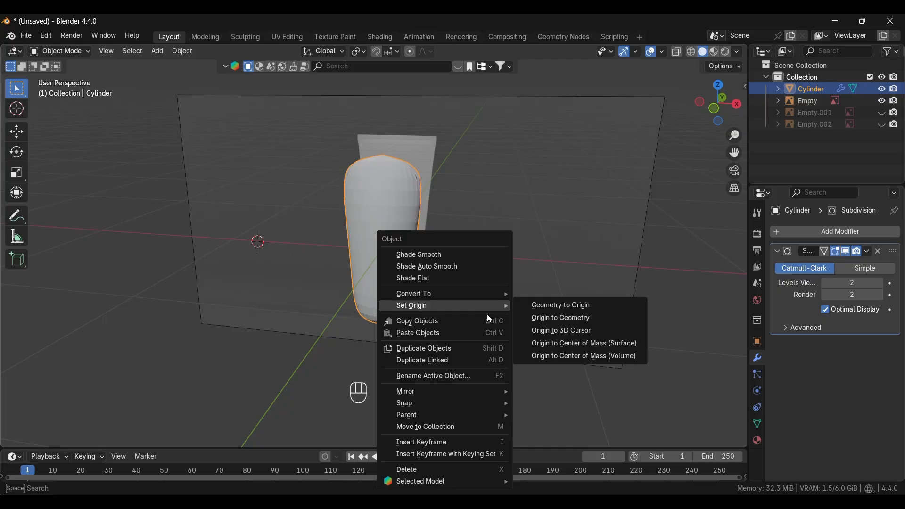
pyautogui.click(455, 269)
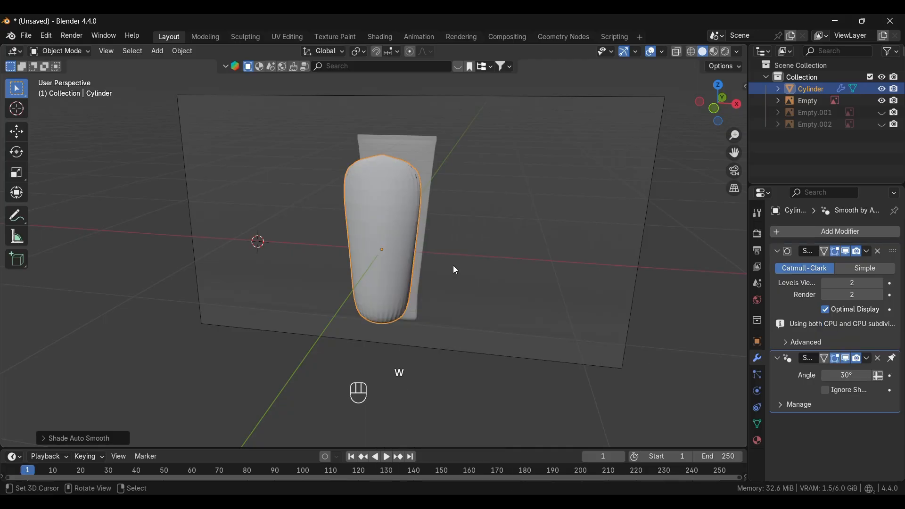
pyautogui.scroll(3, 417, 330)
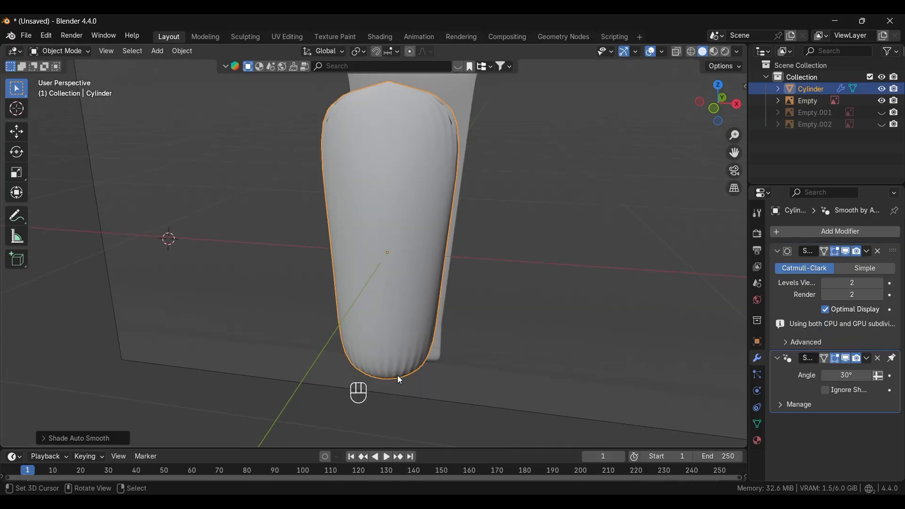
pyautogui.moveTo(399, 379); pyautogui.dragTo(401, 313, button='middle')
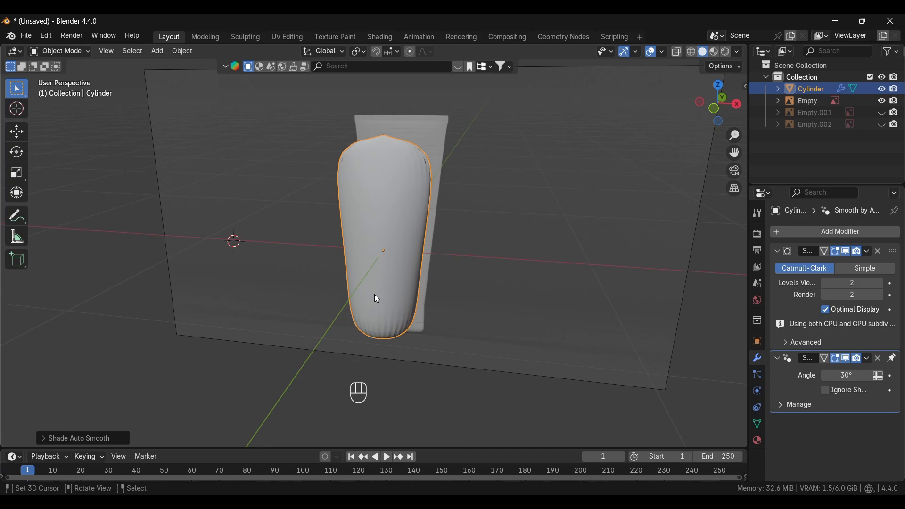
pyautogui.press('Tab')
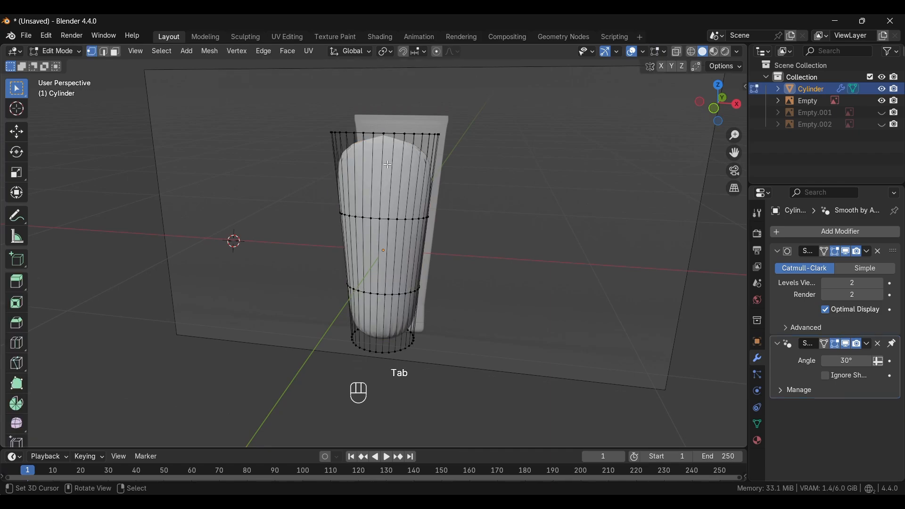
pyautogui.press('Tab')
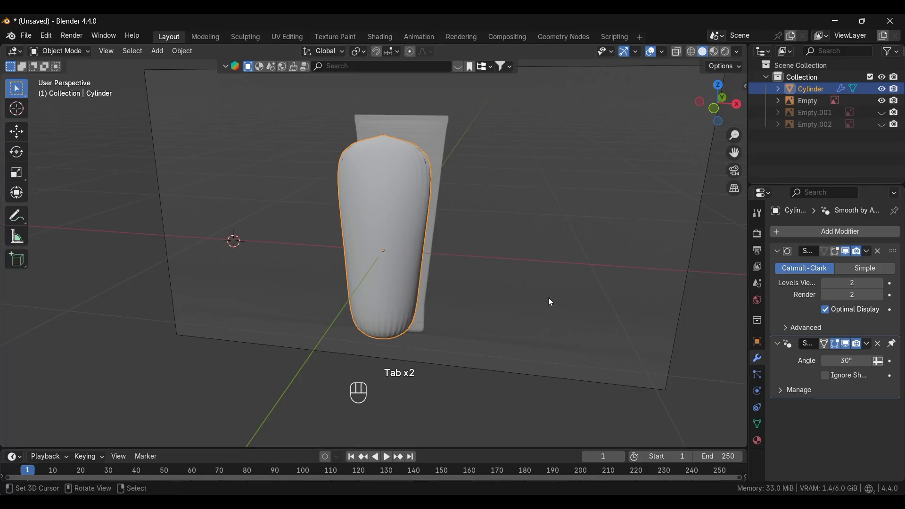
# - Add one supporting loop cut tight against the tube's top edge and another tight against its bottom edge
pyautogui.press('Tab')
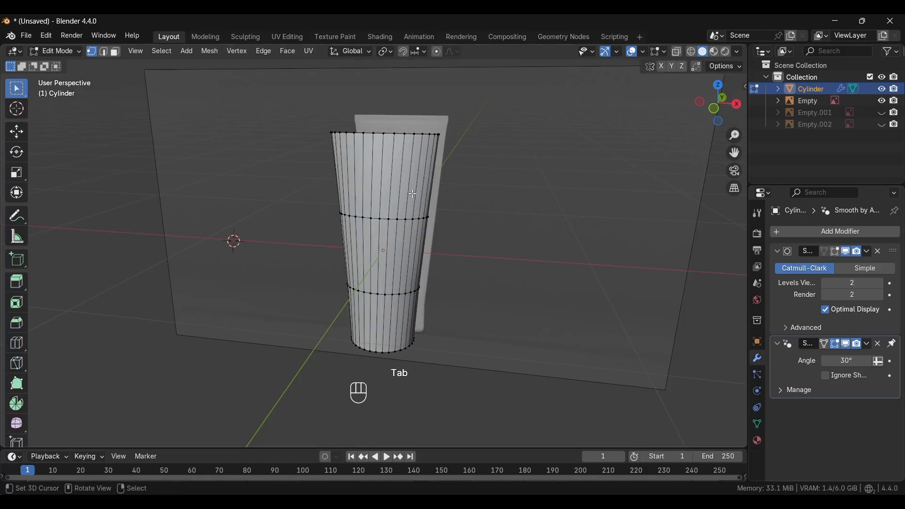
pyautogui.hotkey('ctrl', 'r')
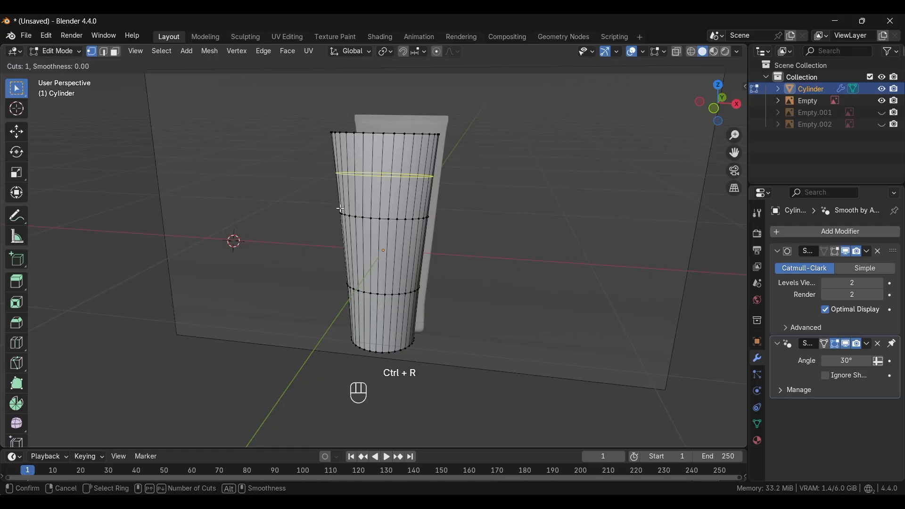
pyautogui.click(340, 208)
pyautogui.click(348, 158)
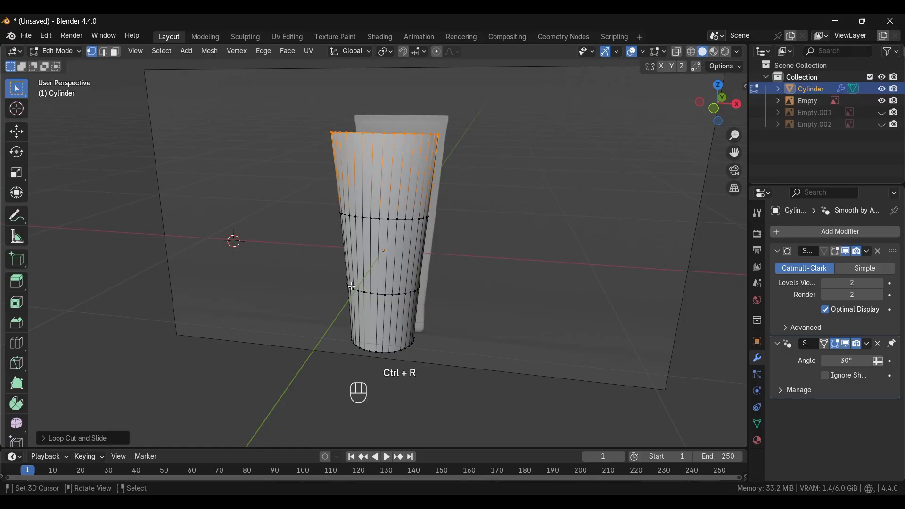
pyautogui.hotkey('ctrl', 'r')
pyautogui.click(341, 336)
pyautogui.click(332, 361)
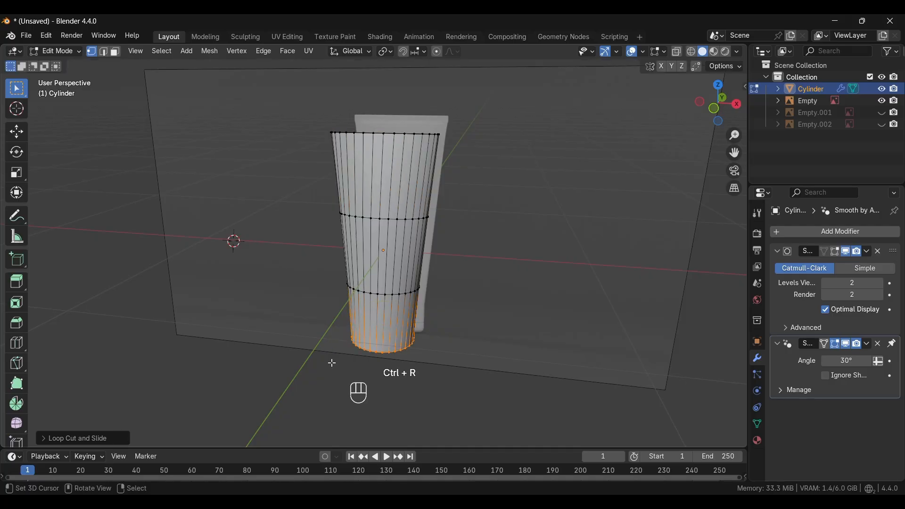
pyautogui.press('Tab')
pyautogui.keyDown('alt'); pyautogui.moveTo(436, 371); pyautogui.dragTo(380, 338, button='middle'); pyautogui.keyUp('alt')
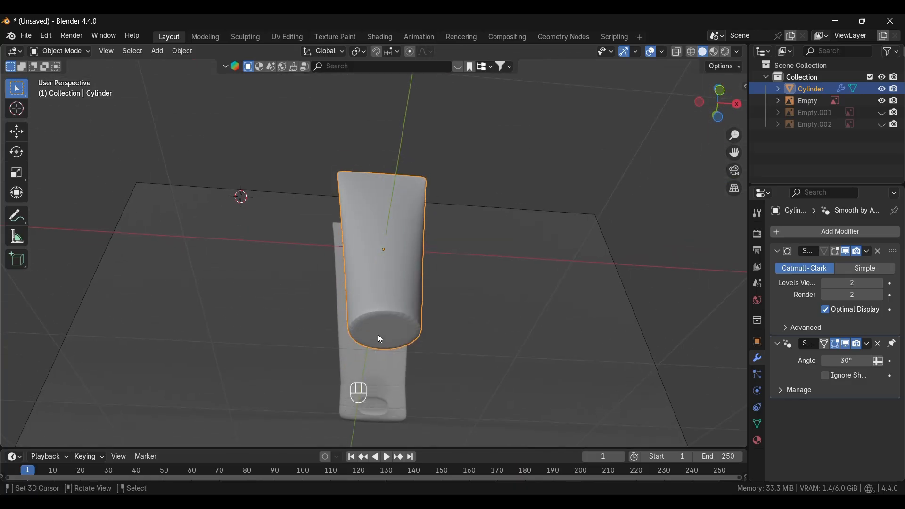
# - Inset the tube's bottom face thinly at its rim and twice more toward the centre, by about 0.24 m and 0.25 m
pyautogui.press('Tab')
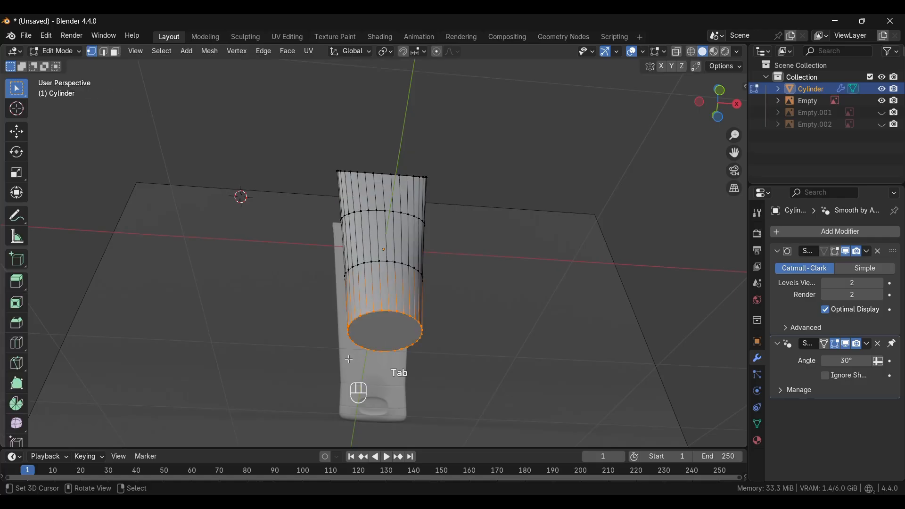
pyautogui.press('3')
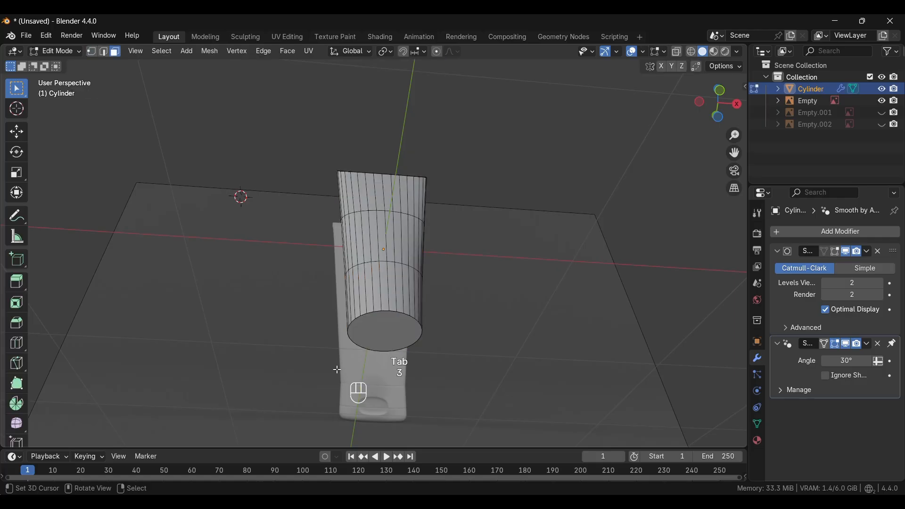
pyautogui.click(379, 335)
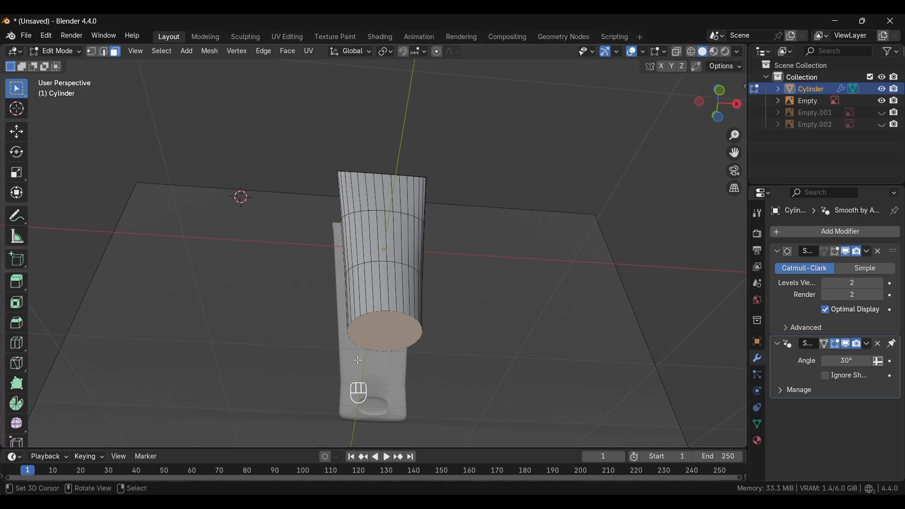
pyautogui.hotkey('ctrl', 'r')
pyautogui.press('i')
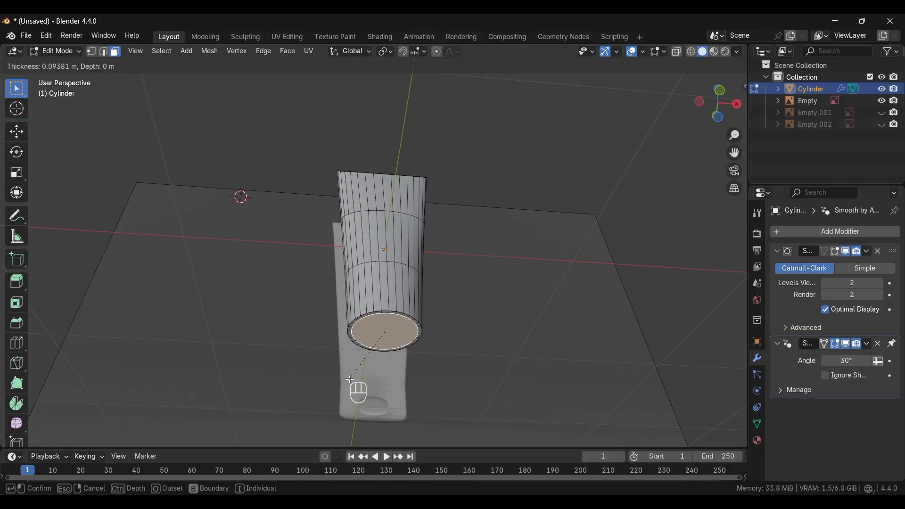
pyautogui.click(347, 380)
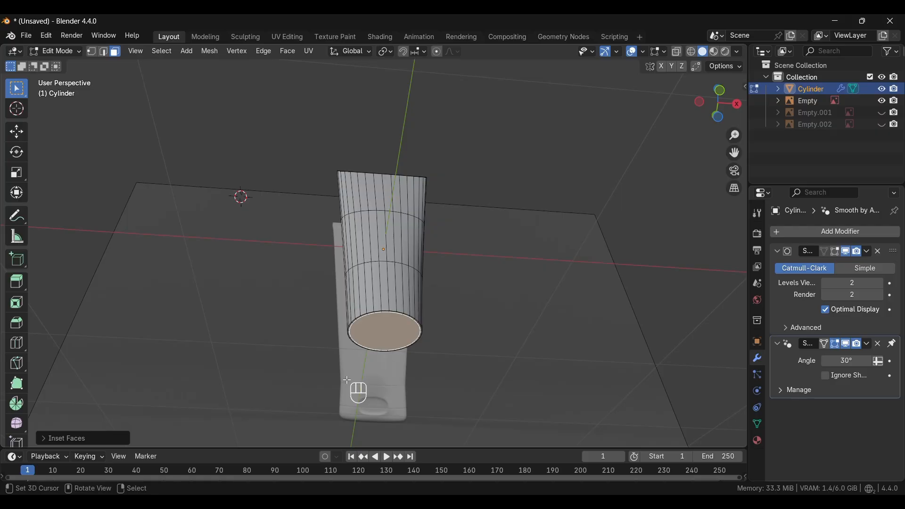
pyautogui.press('i')
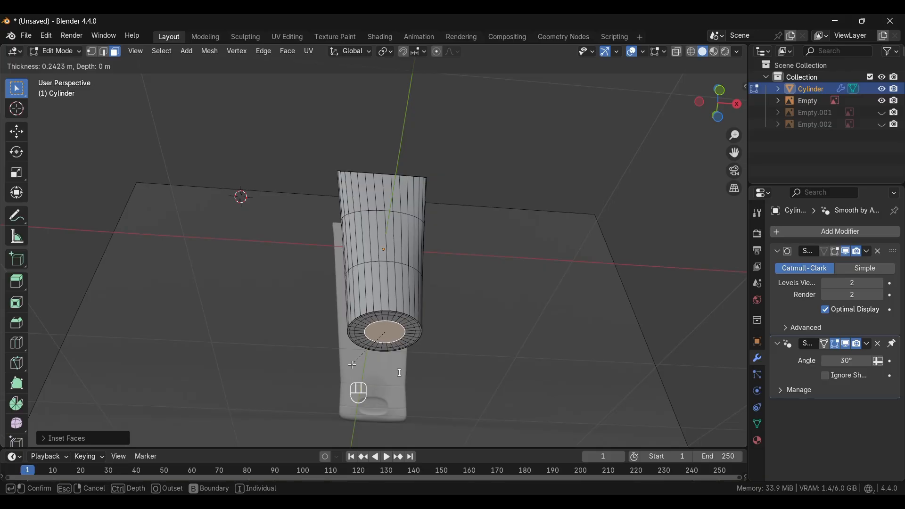
pyautogui.press('i')
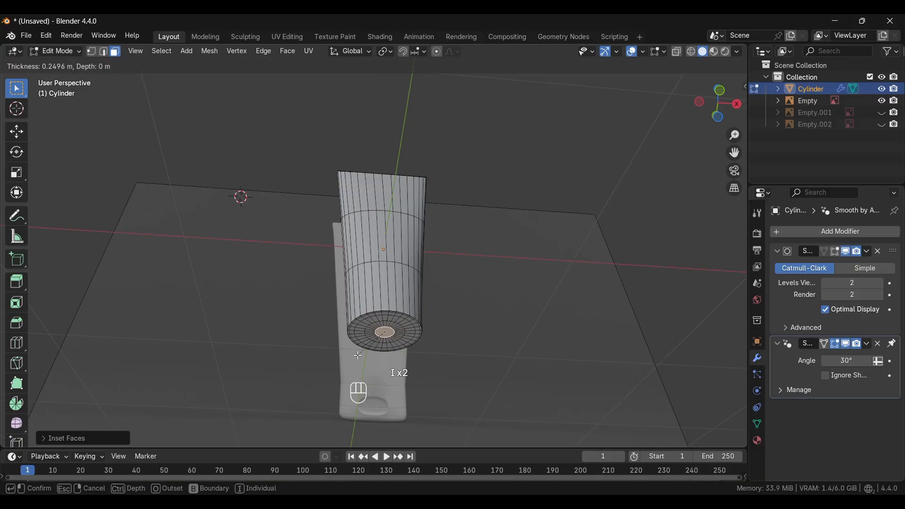
pyautogui.click(358, 355)
pyautogui.press('Tab')
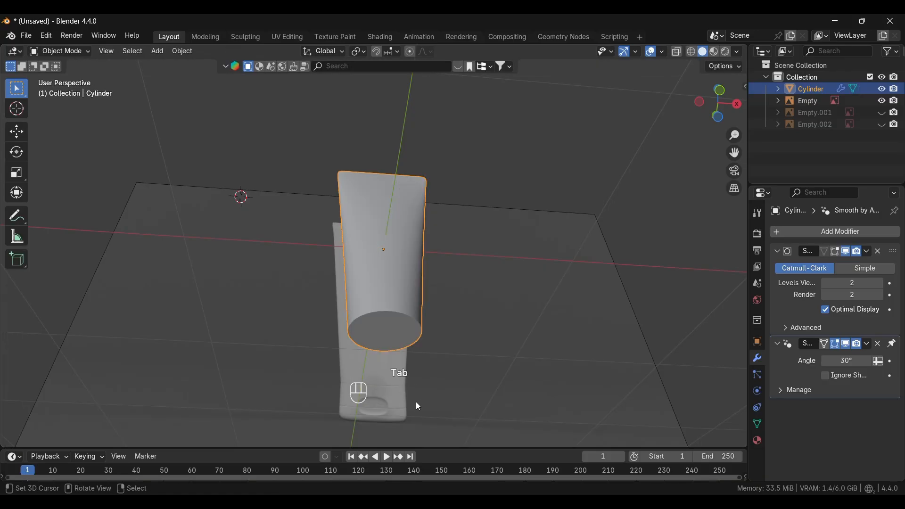
# - Open the tube's mesh for editing with face selection active and view it from above
pyautogui.moveTo(434, 387); pyautogui.dragTo(285, 302, button='middle')
pyautogui.press('Tab')
pyautogui.press('KP_7')
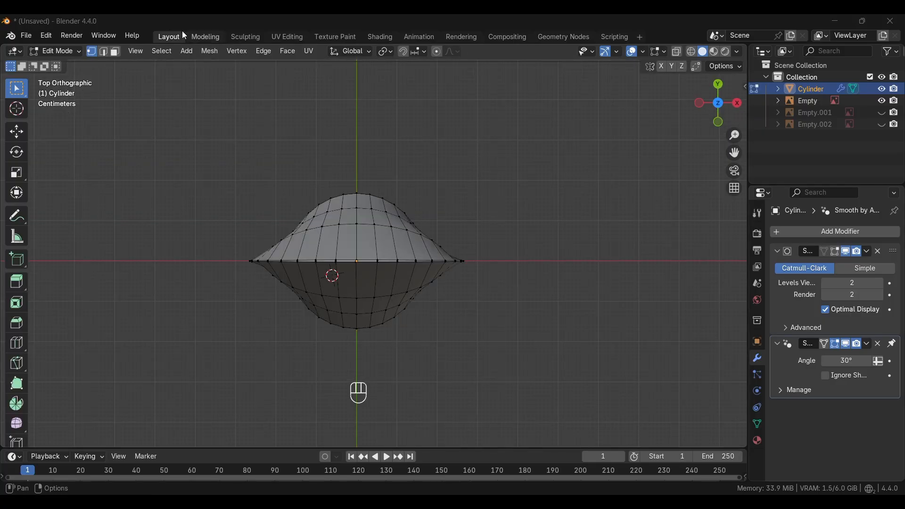
pyautogui.click(116, 51)
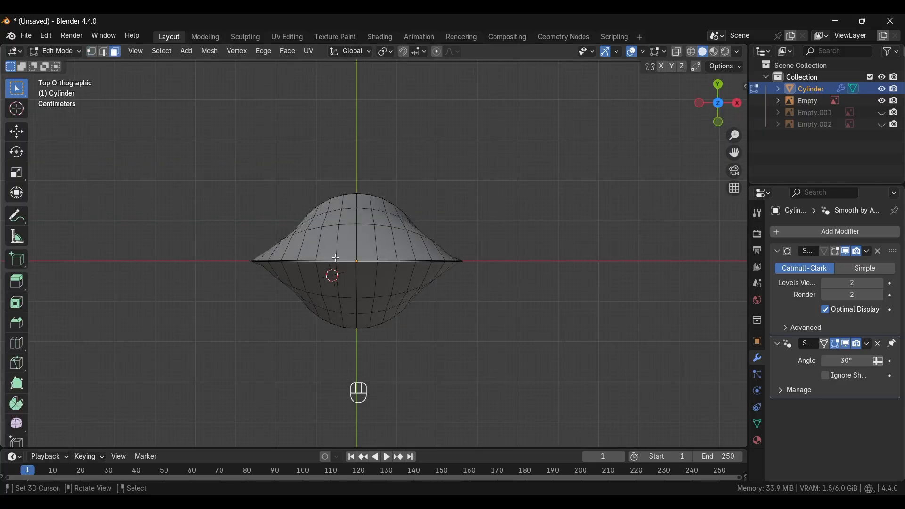
pyautogui.moveTo(336, 258); pyautogui.dragTo(334, 265)
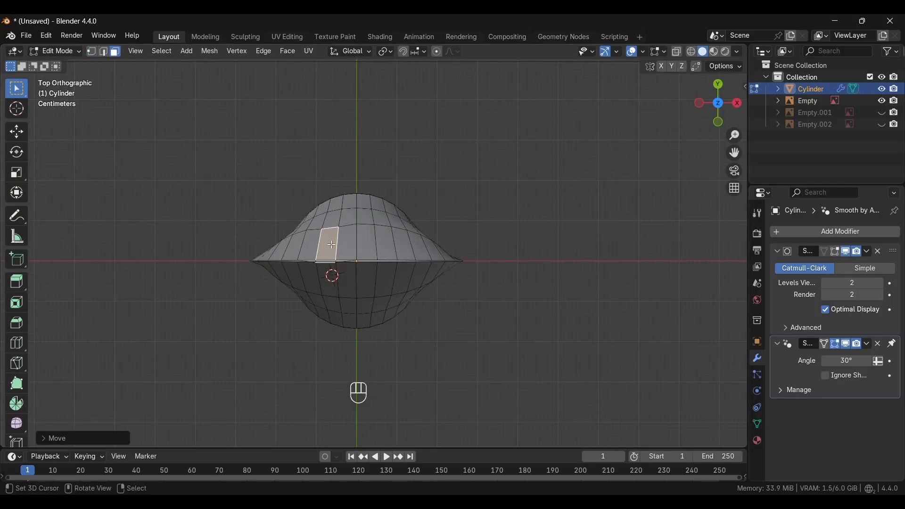
pyautogui.hotkey('ctrl', 'z')
pyautogui.hotkey('ctrl', 'z')
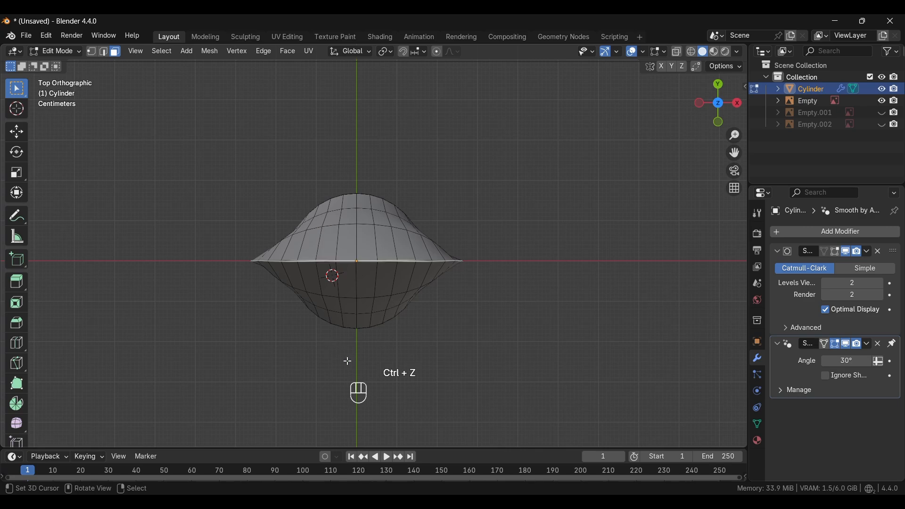
# - Extrude the tube's pinched top face up to the reference tube's upper edge and scale it slightly to match the width
pyautogui.press('KP_3')
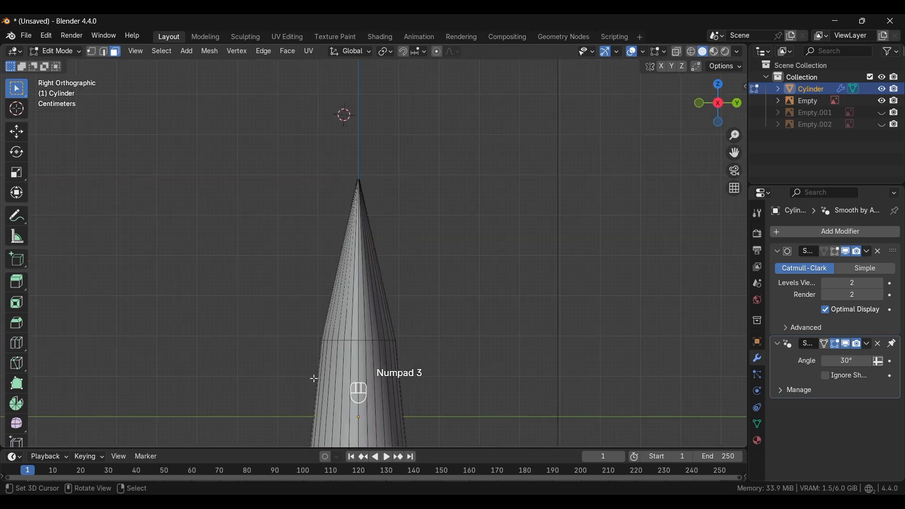
pyautogui.press('KP_1')
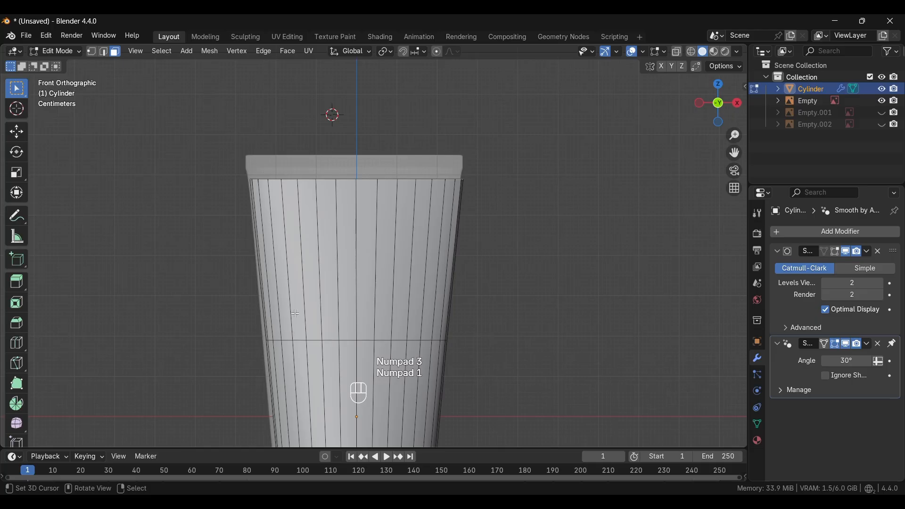
pyautogui.press('e')
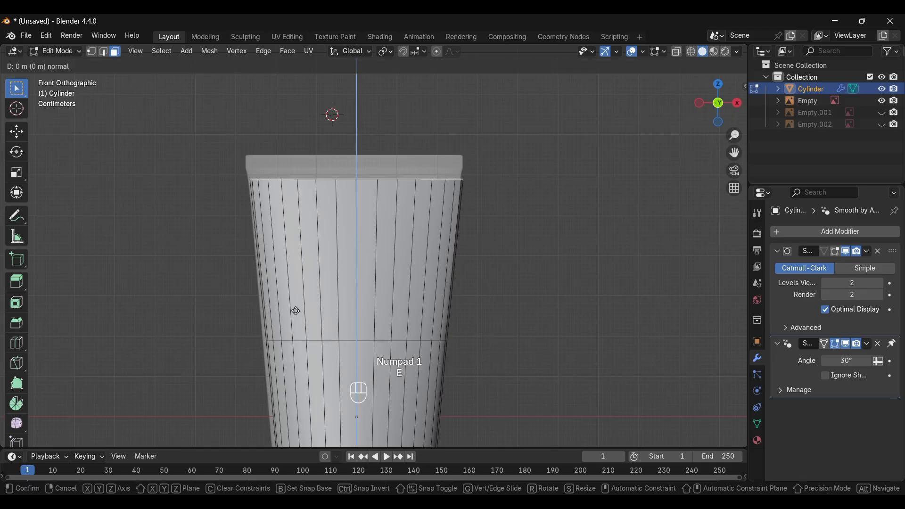
pyautogui.press('s')
pyautogui.click(271, 229)
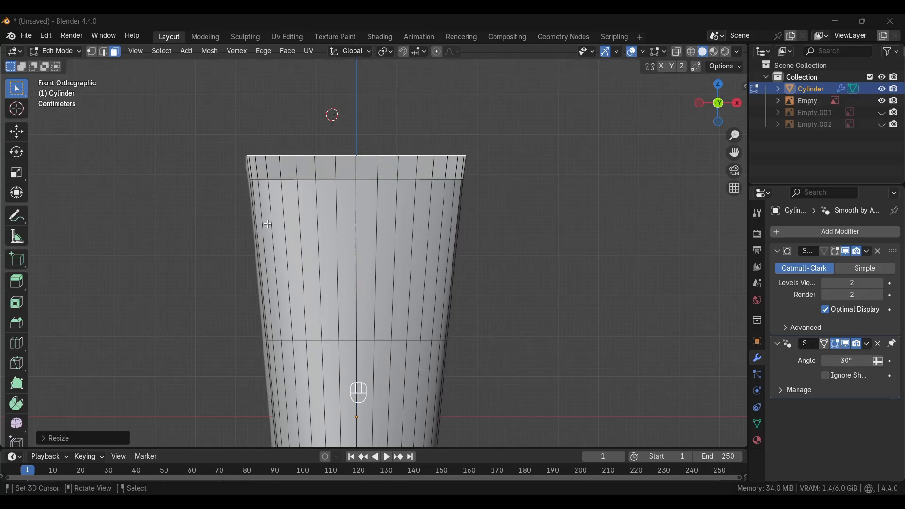
pyautogui.click(294, 238)
pyautogui.press('Tab')
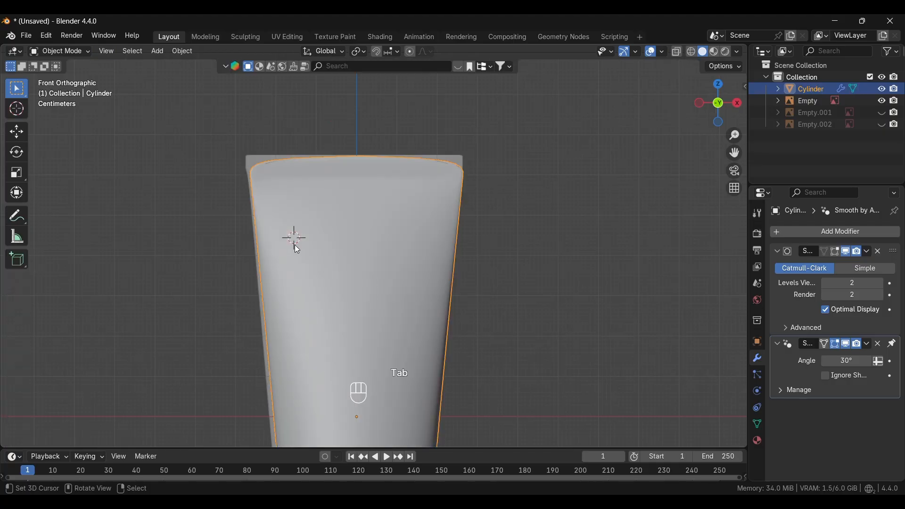
pyautogui.scroll(-3, 358, 282)
pyautogui.moveTo(347, 297); pyautogui.dragTo(377, 228, button='middle')
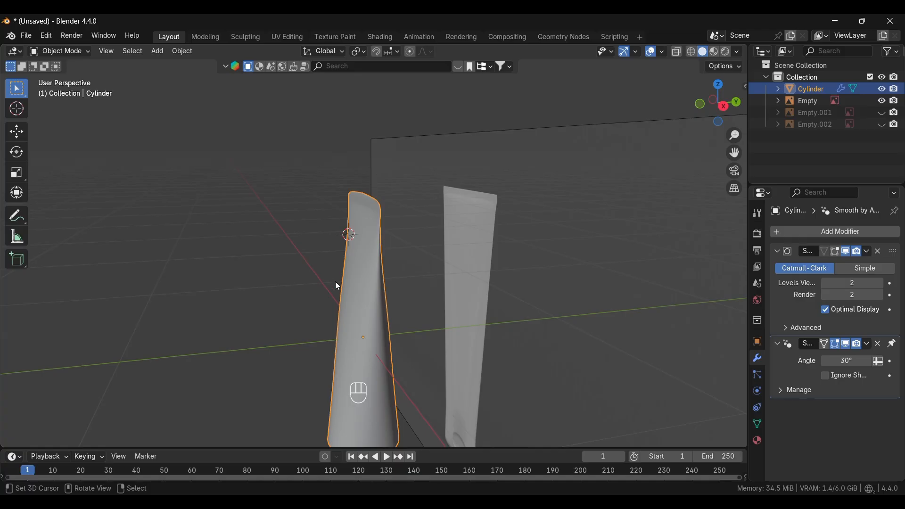
pyautogui.moveTo(359, 320); pyautogui.dragTo(374, 381, button='middle')
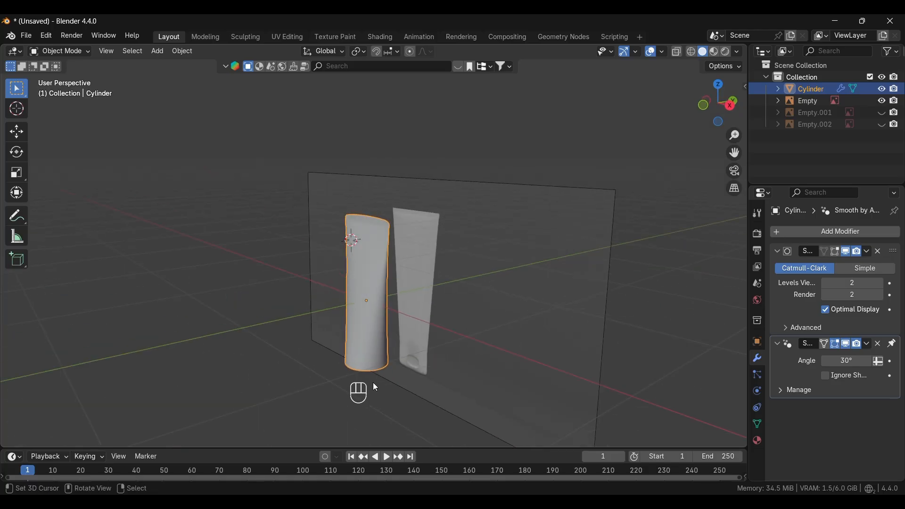
# - Select all vertices of the tube's bottom end through the mesh and scale them along Y by about 0.75
pyautogui.press('KP_1')
pyautogui.press('Tab')
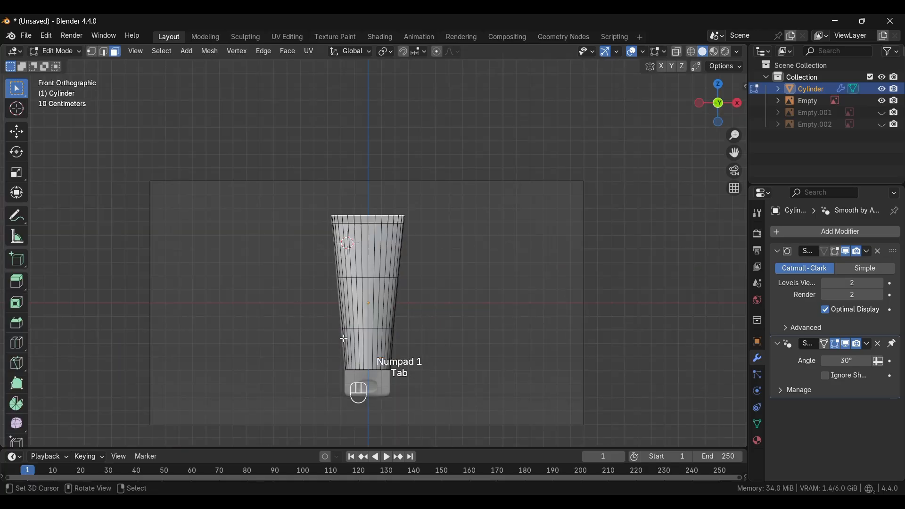
pyautogui.keyDown('shift'); pyautogui.rightClick(319, 357); pyautogui.keyUp('shift')
pyautogui.press('1')
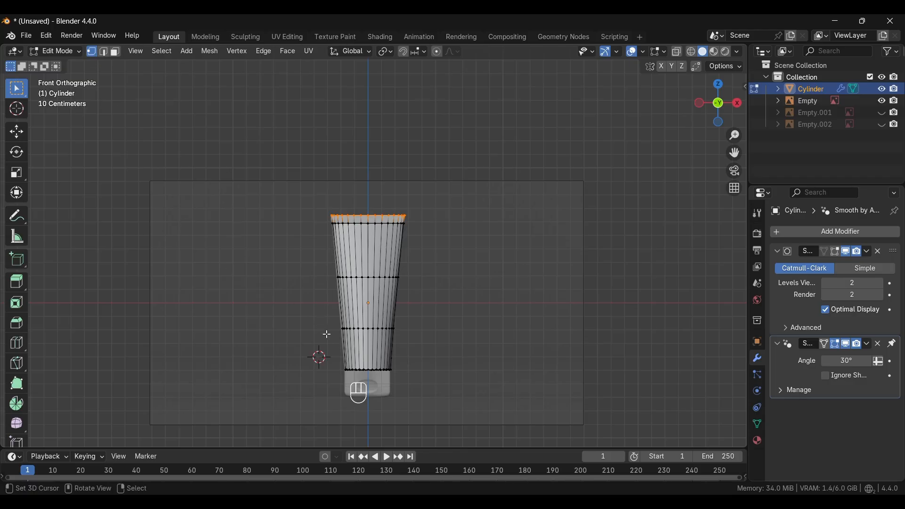
pyautogui.keyDown('shift'); pyautogui.moveTo(332, 339); pyautogui.dragTo(315, 304, button='middle'); pyautogui.keyUp('shift')
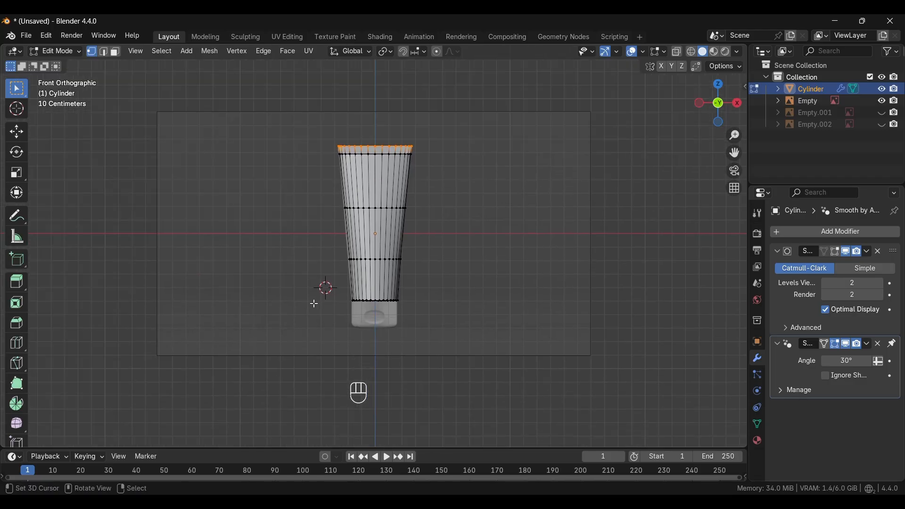
pyautogui.moveTo(303, 283); pyautogui.dragTo(440, 323)
pyautogui.moveTo(427, 376); pyautogui.dragTo(423, 332, button='middle')
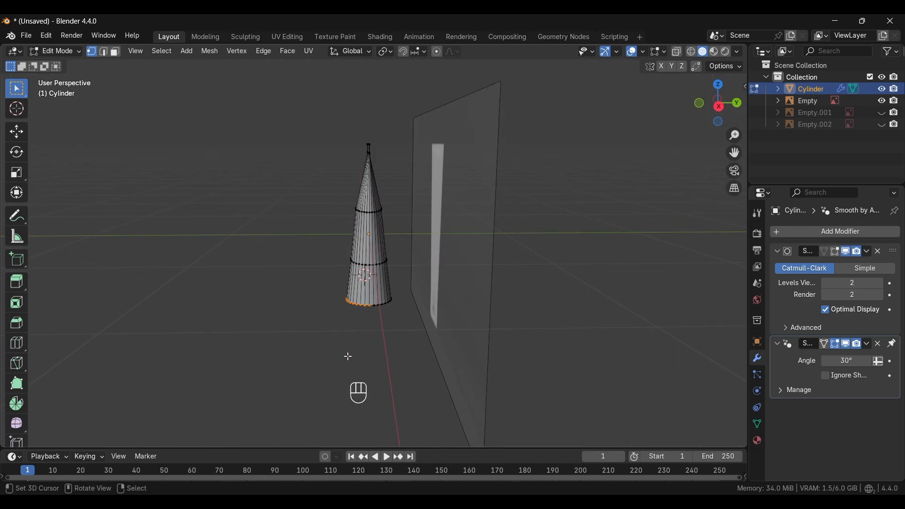
pyautogui.press('KP_1')
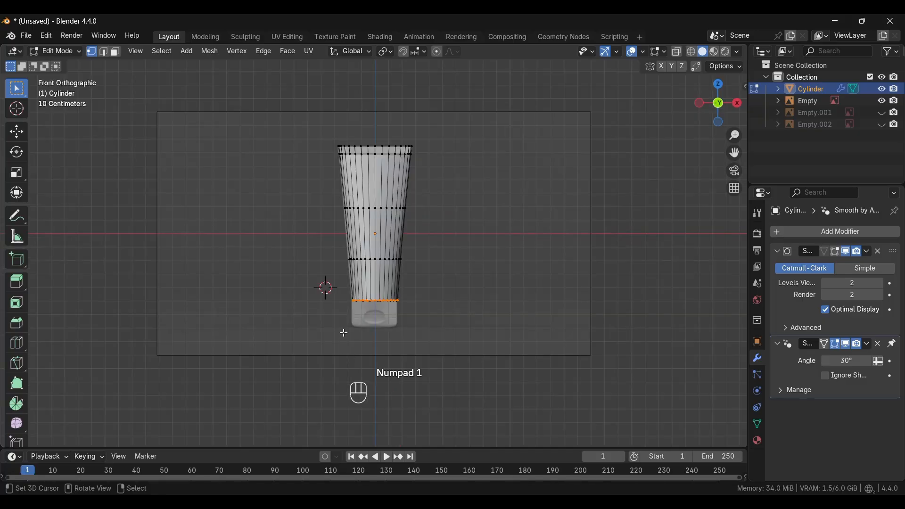
pyautogui.hotkey('alt', 'z')
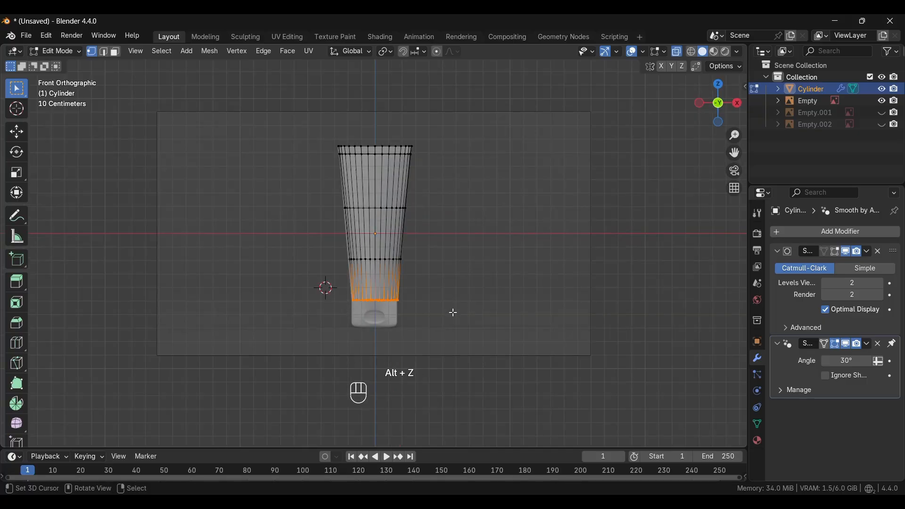
pyautogui.press('KP_3')
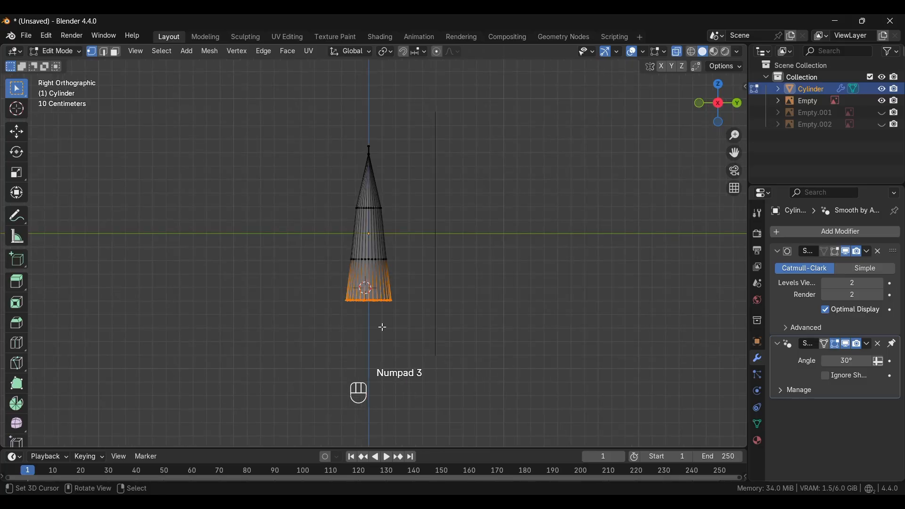
pyautogui.press('s')
pyautogui.press('y')
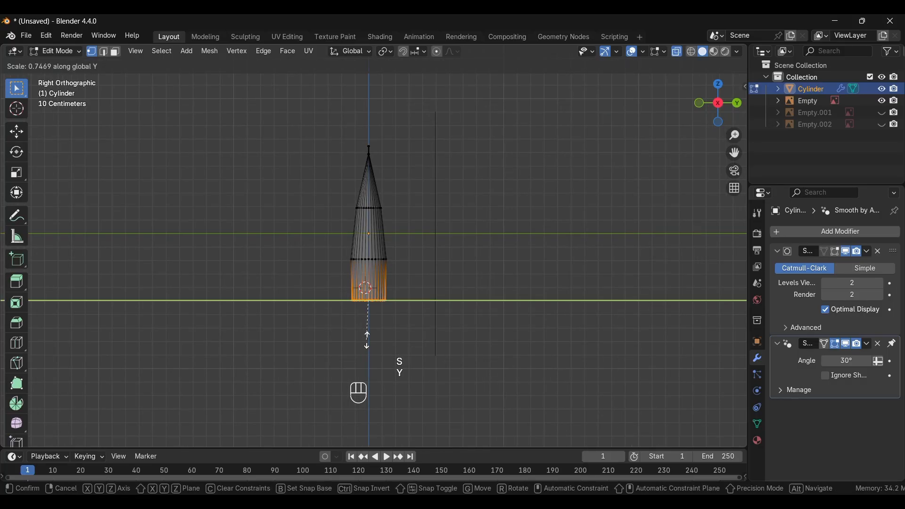
pyautogui.click(367, 340)
pyautogui.click(349, 329)
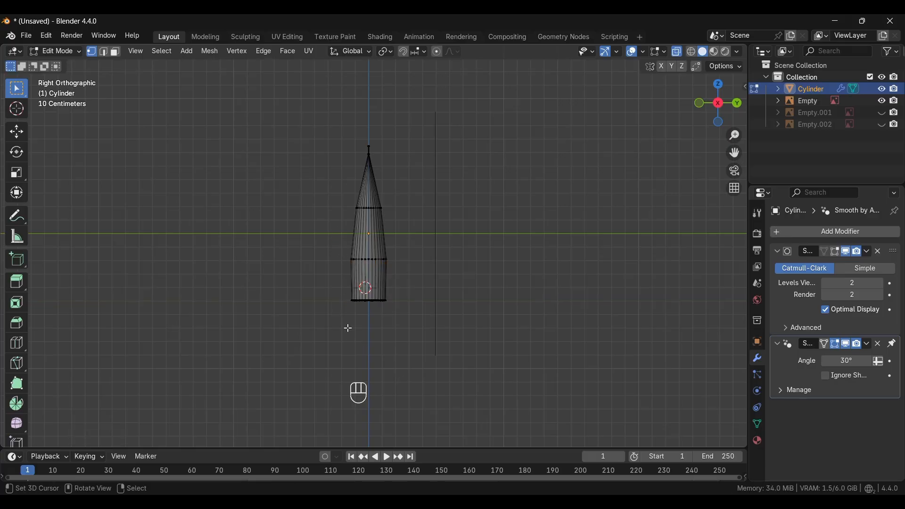
pyautogui.hotkey('alt', 'z')
# - Examine the smoothed tube's outline and its sealed top end against the front reference image
pyautogui.moveTo(347, 319); pyautogui.dragTo(426, 166, button='middle')
pyautogui.press('Tab')
pyautogui.scroll(2, 410, 153)
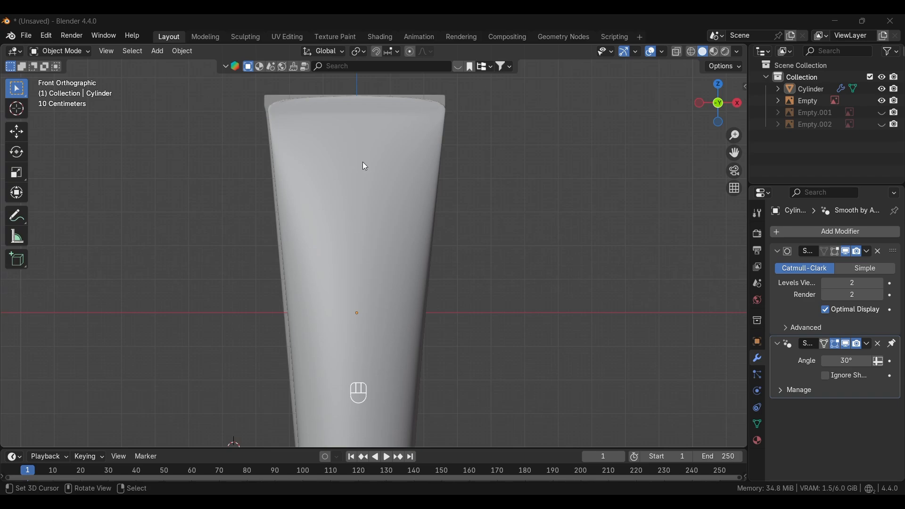
pyautogui.keyDown('shift'); pyautogui.moveTo(378, 165); pyautogui.dragTo(423, 196, button='middle'); pyautogui.keyUp('shift')
pyautogui.press('KP_1')
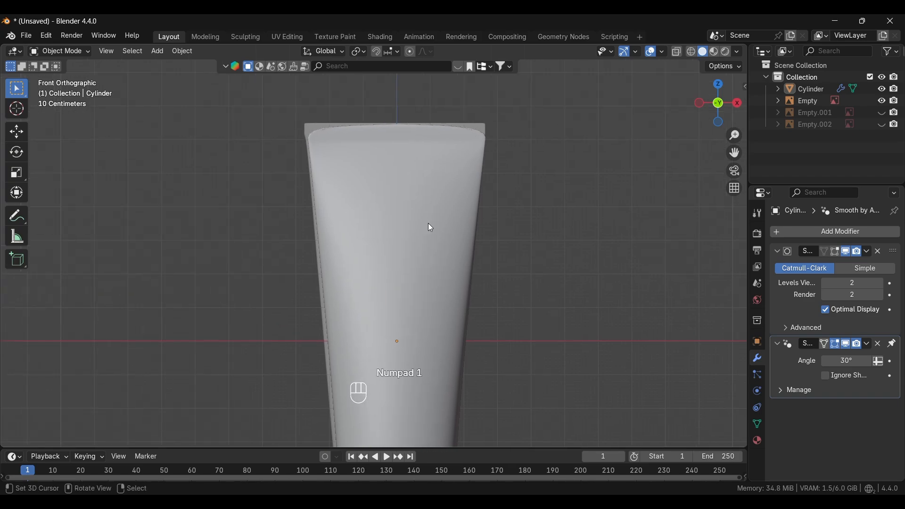
pyautogui.click(377, 230)
pyautogui.press('Tab')
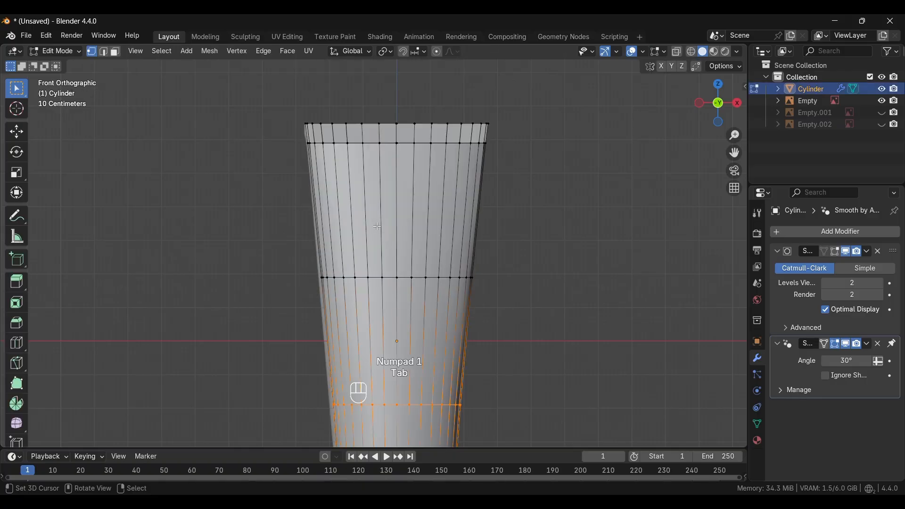
pyautogui.moveTo(339, 156); pyautogui.dragTo(303, 235, button='middle')
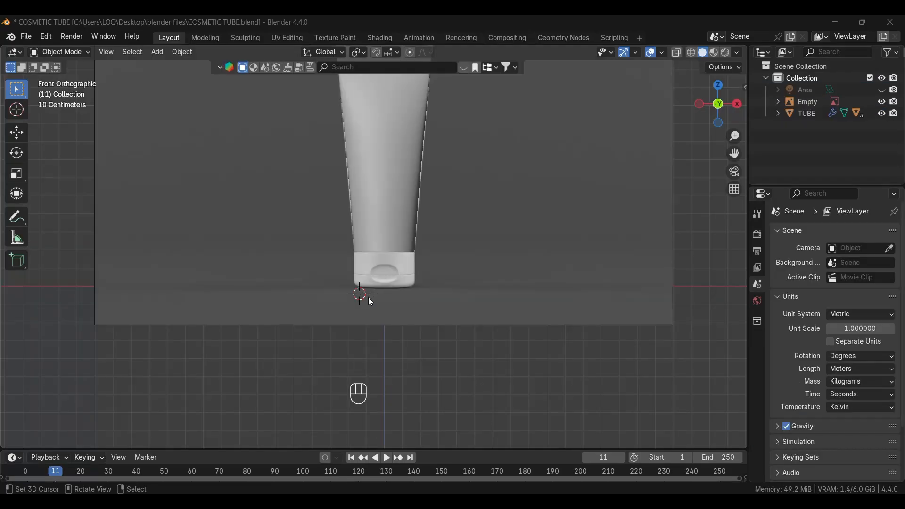
# - Add a 32-vertex cylinder for the cap and scale it uniformly by about 0.208
pyautogui.keyDown('shift'); pyautogui.rightClick(336, 310); pyautogui.keyUp('shift')
pyautogui.hotkey('shift', 'a')
pyautogui.moveTo(324, 272)
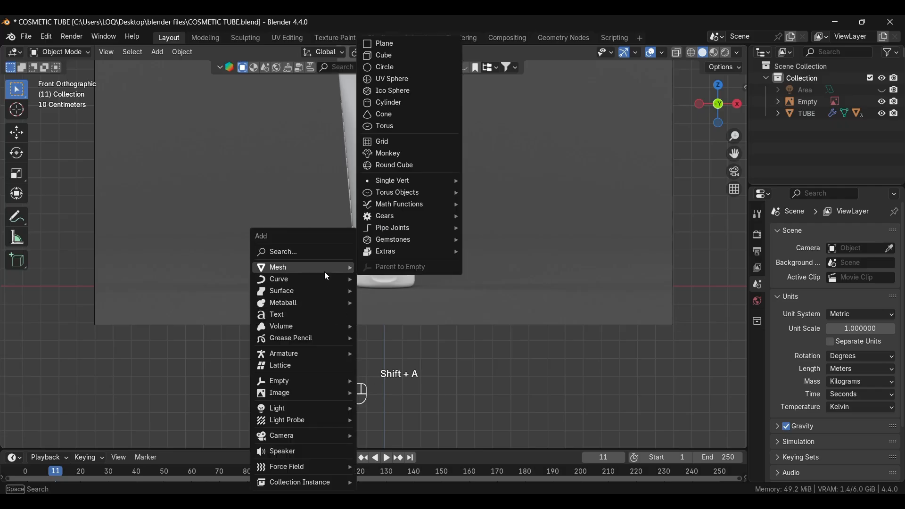
pyautogui.click(398, 102)
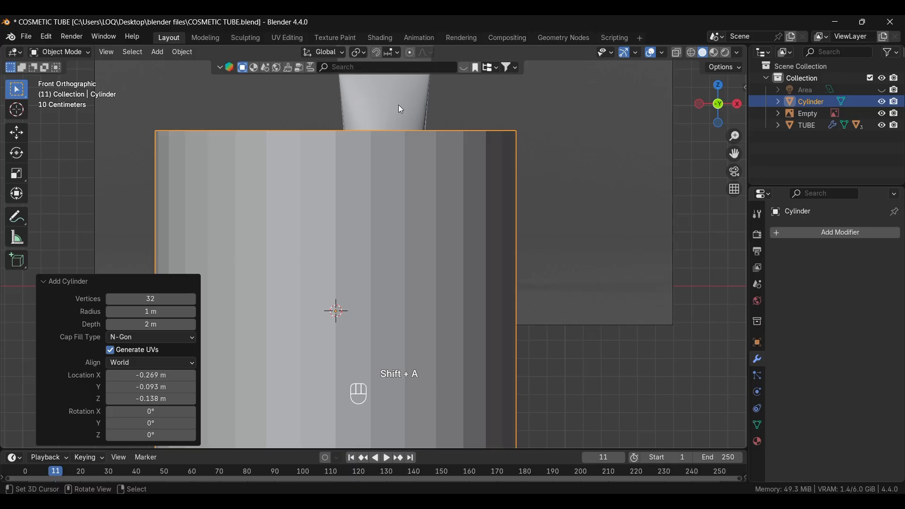
pyautogui.scroll(-4, 363, 267)
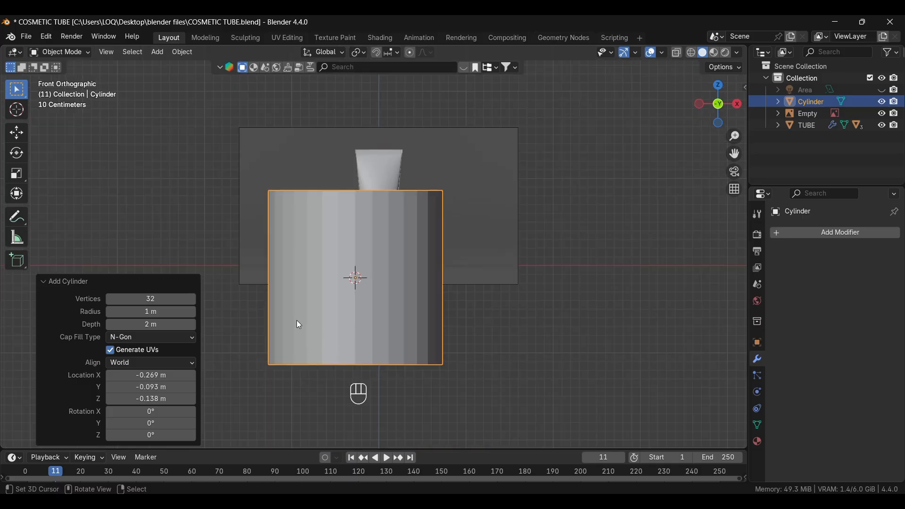
pyautogui.press('s')
pyautogui.click(343, 286)
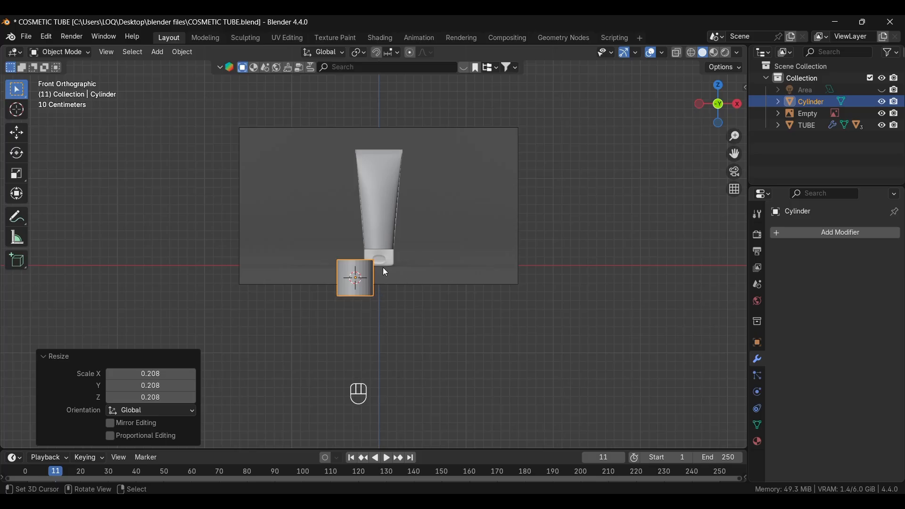
# - Reset the cylinder's location to the origin and scale it down by about 0.836 and 0.925 to the reference cap's width
pyautogui.hotkey('alt', 'g')
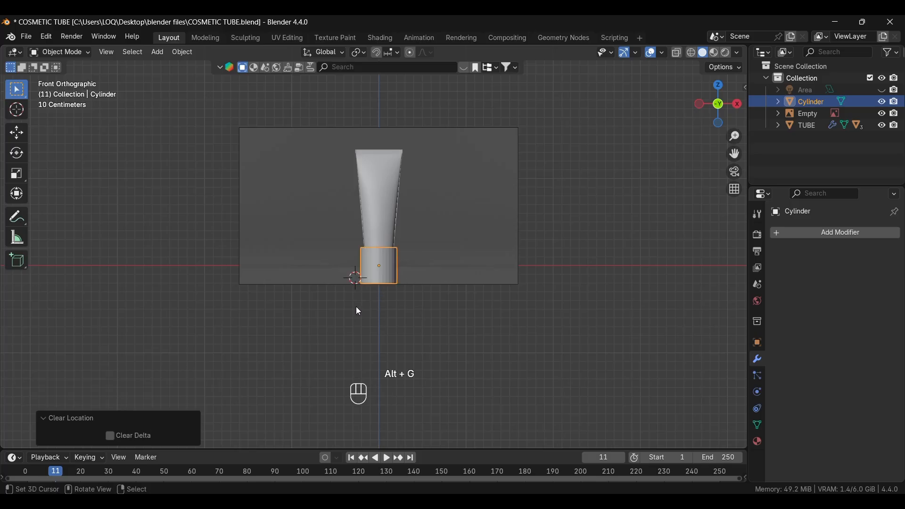
pyautogui.scroll(5, 370, 312)
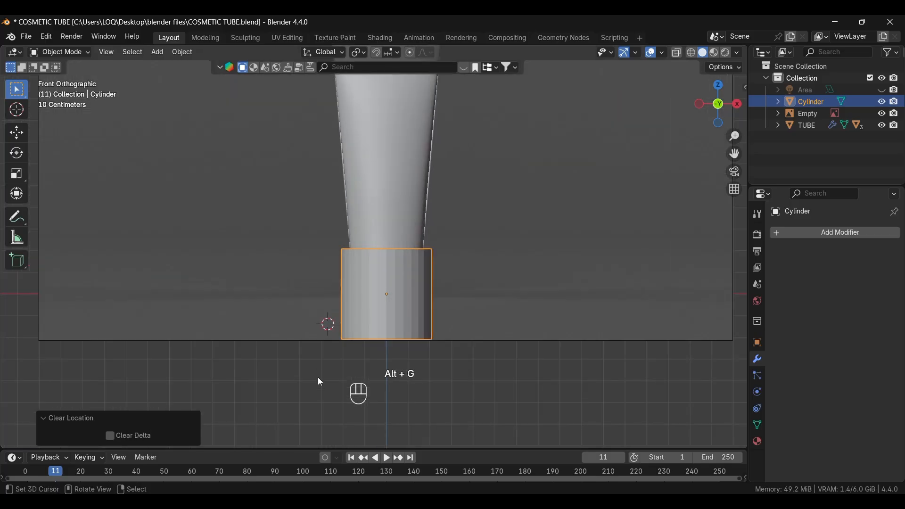
pyautogui.press('s')
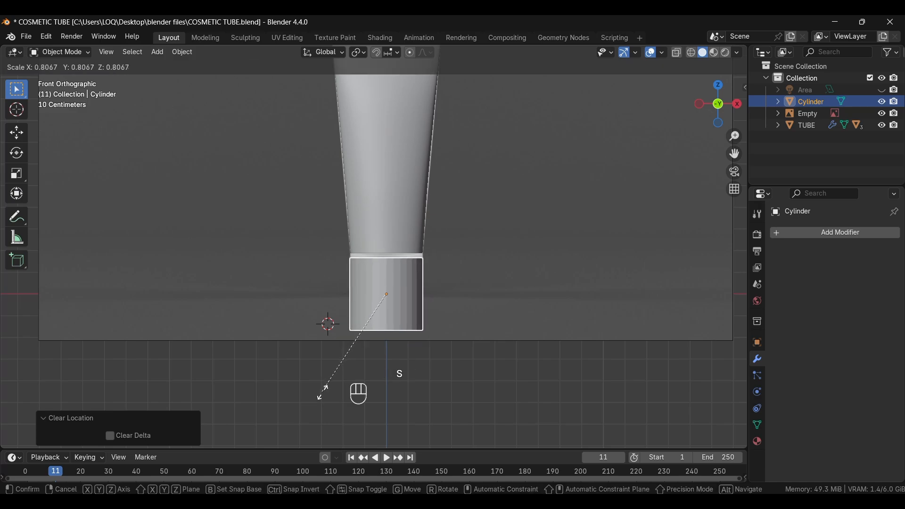
pyautogui.click(321, 397)
pyautogui.hotkey('alt', 'z')
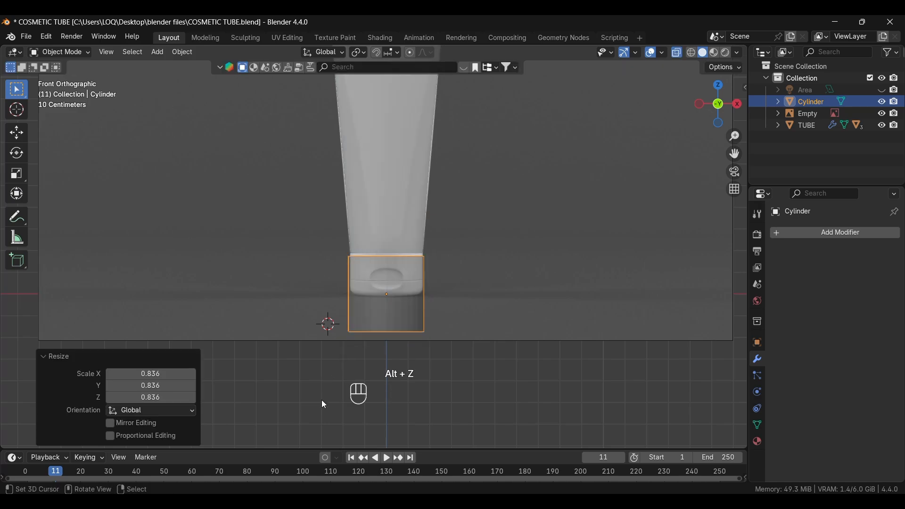
pyautogui.press('s')
pyautogui.click(323, 390)
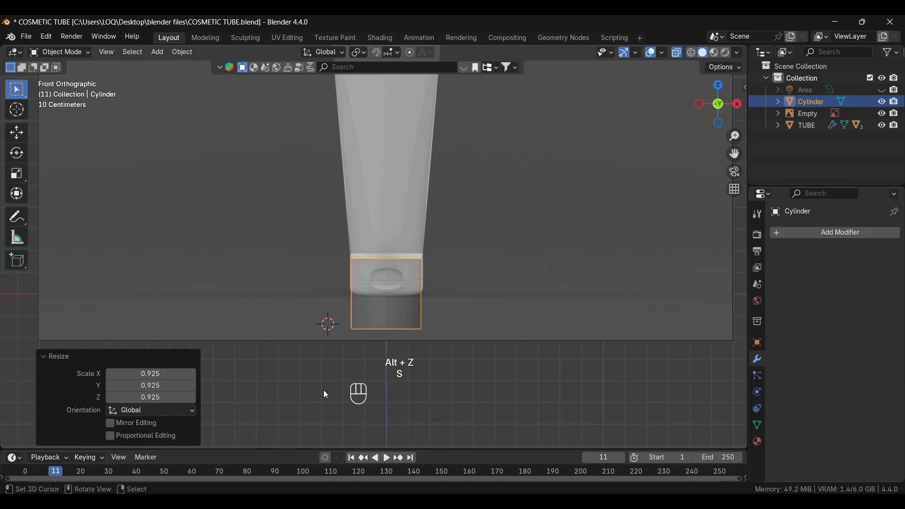
# - Raise the cap cylinder about 0.022 m along Z and flatten it along Z by a factor of about 0.389
pyautogui.press('g')
pyautogui.press('z')
pyautogui.click(322, 391)
pyautogui.press('s')
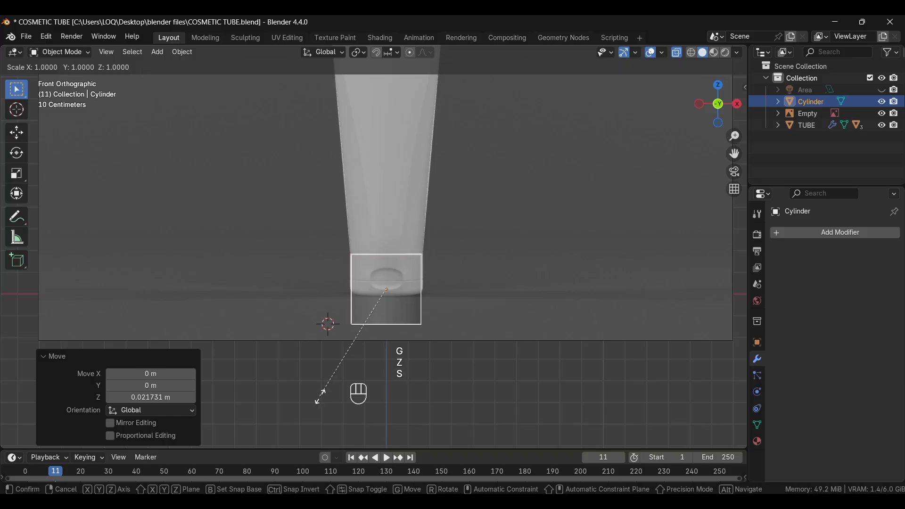
pyautogui.press('z')
pyautogui.click(345, 315)
# - Raise the flattened cylinder about 0.1 m along Z to the reference cap's upper edge and scale it uniformly by about 1.011
pyautogui.press('g')
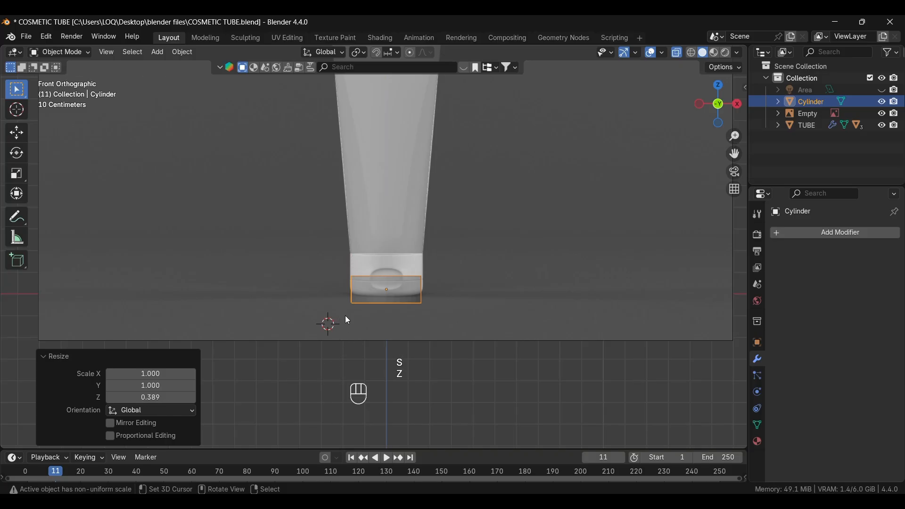
pyautogui.press('z')
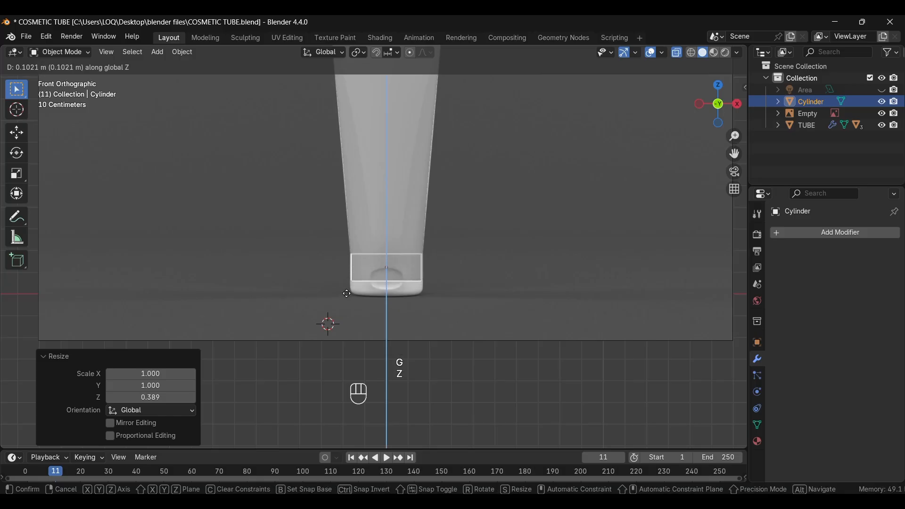
pyautogui.click(349, 298)
pyautogui.press('s')
pyautogui.click(346, 305)
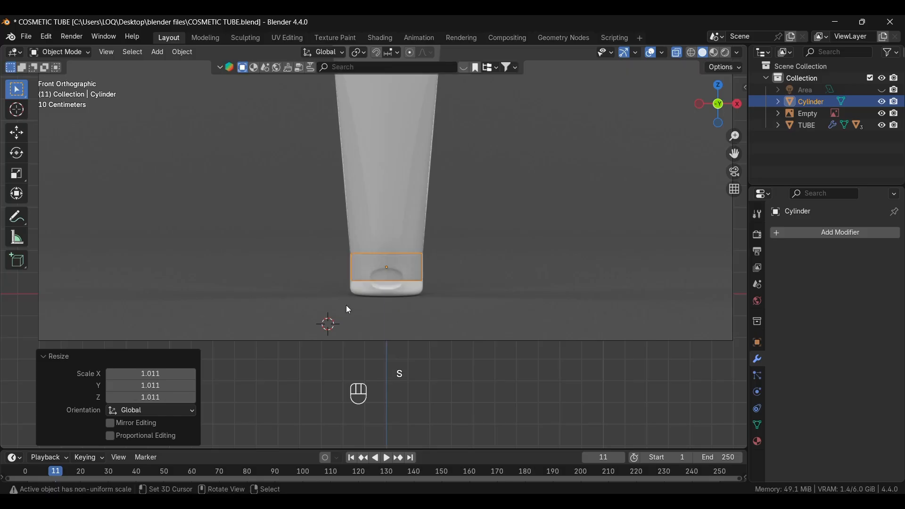
# - Lower the cylinder about 0.002 m along Z to align its upper edge with the reference cap
pyautogui.scroll(2, 358, 325)
pyautogui.scroll(2, 370, 342)
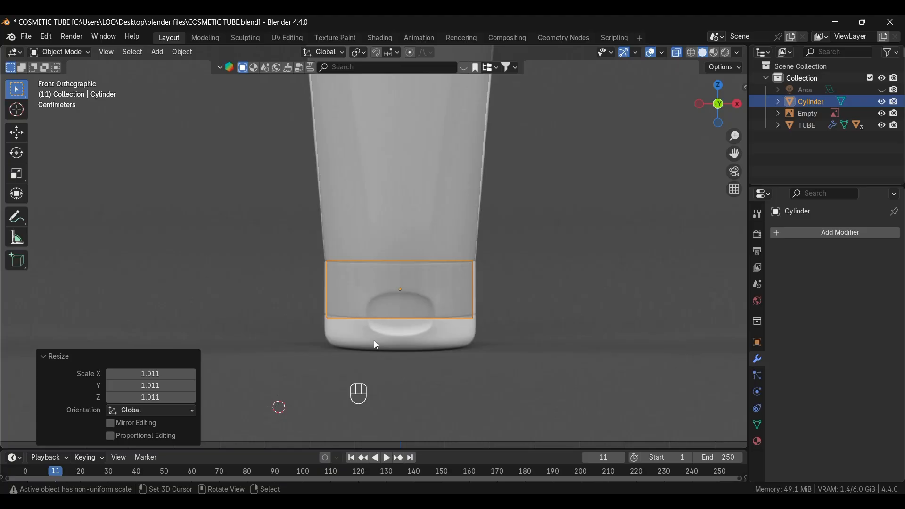
pyautogui.press('g')
pyautogui.press('z')
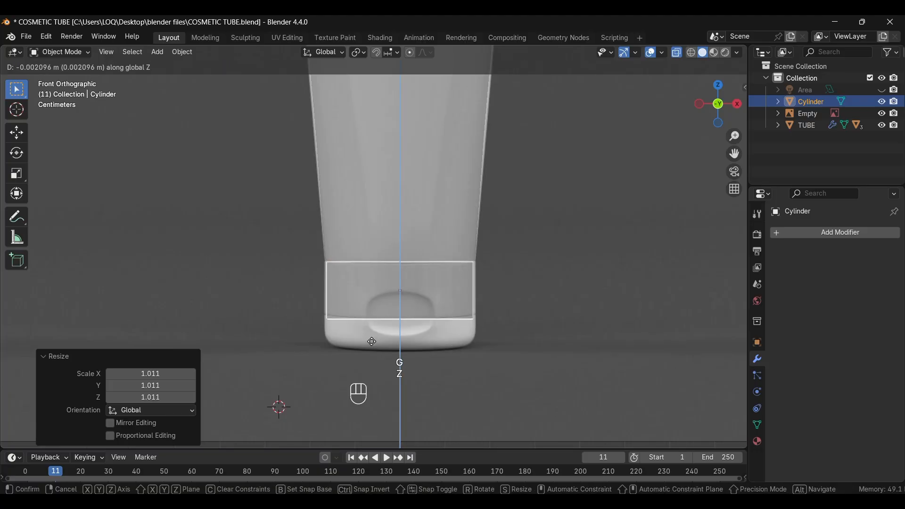
pyautogui.click(372, 341)
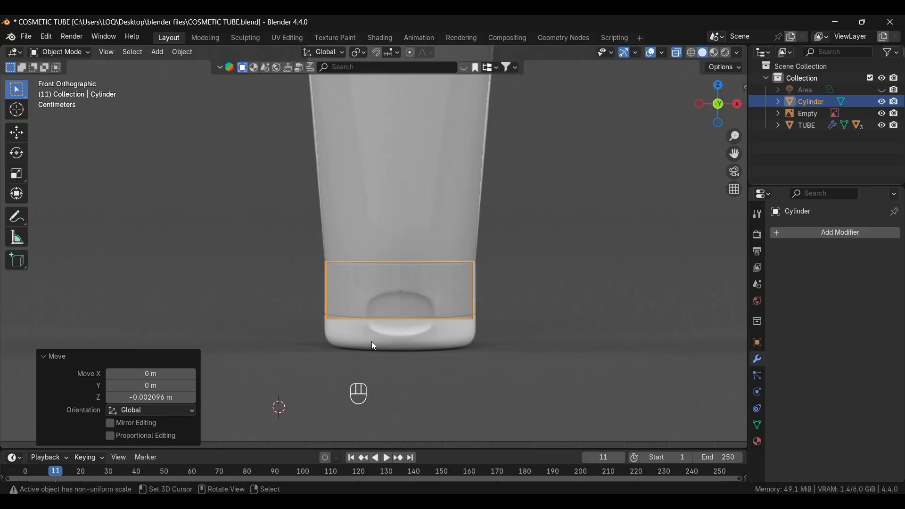
# - Scale the cylinder uniformly by about 1.018 and along Z by about 0.969 to fit the cap's upper section
pyautogui.press('s')
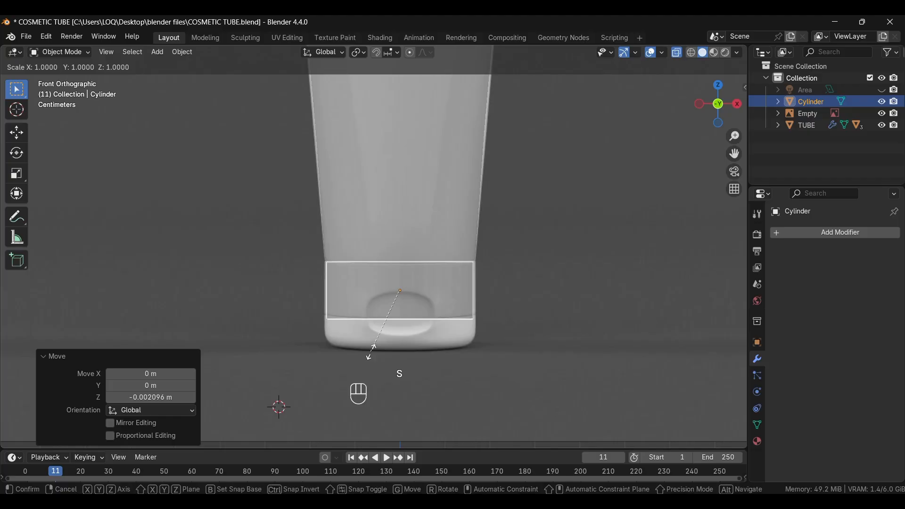
pyautogui.click(370, 354)
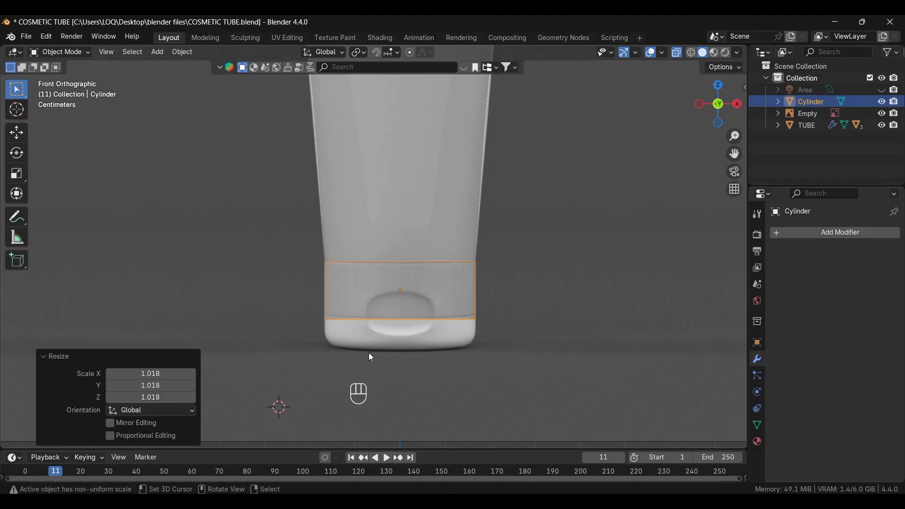
pyautogui.press('s')
pyautogui.press('z')
pyautogui.click(363, 358)
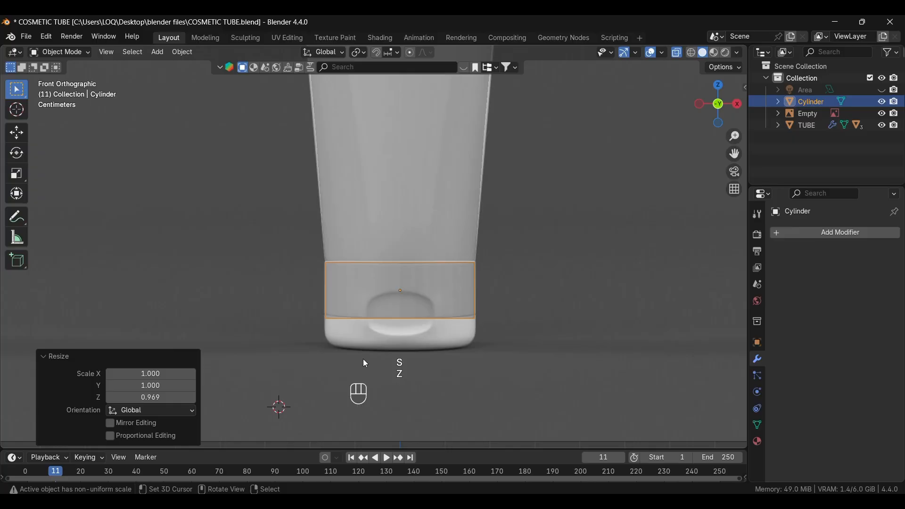
# - Turn off X-ray and check the cap cylinder's fit on the tube from the front and the right side
pyautogui.click(266, 334)
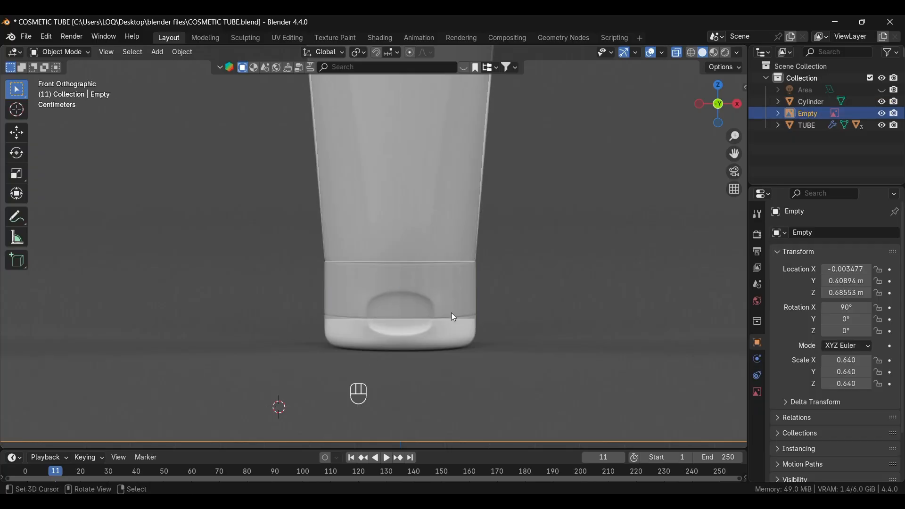
pyautogui.click(394, 295)
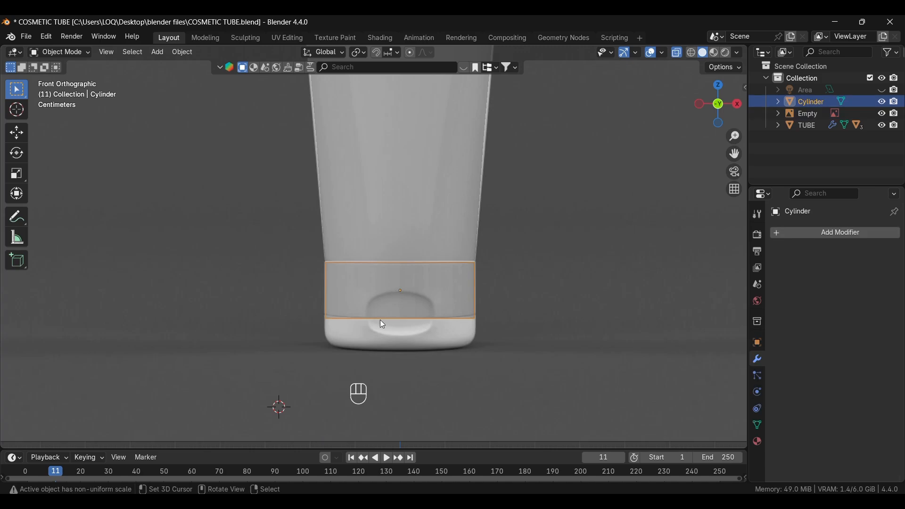
pyautogui.hotkey('alt', 'z')
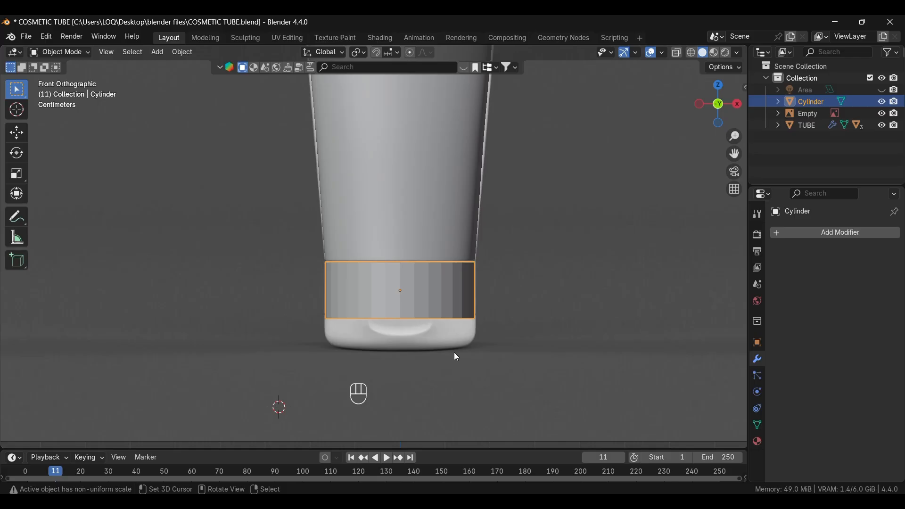
pyautogui.scroll(-4, 419, 343)
pyautogui.press('KP_3')
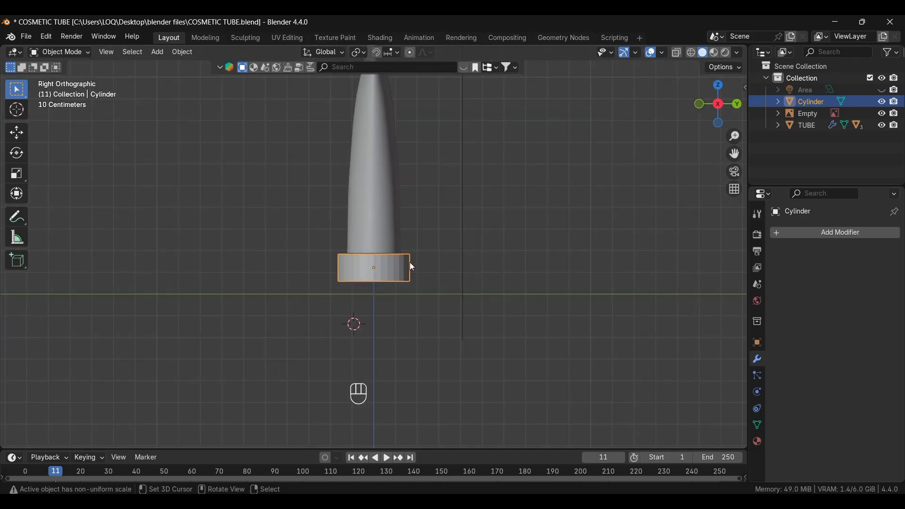
pyautogui.press('KP_1')
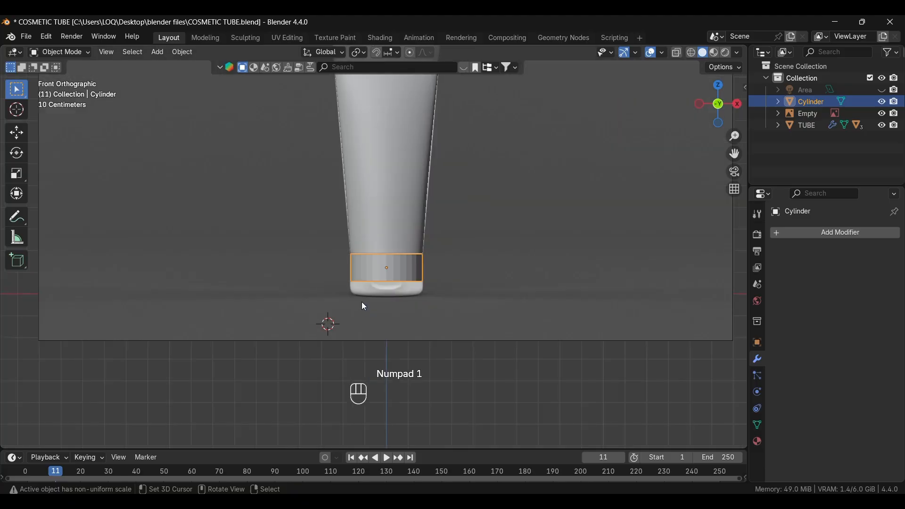
# - Add a horizontal loop cut around the middle of the cap cylinder with a slide factor of about 0.024, working in X-ray
pyautogui.press('Tab')
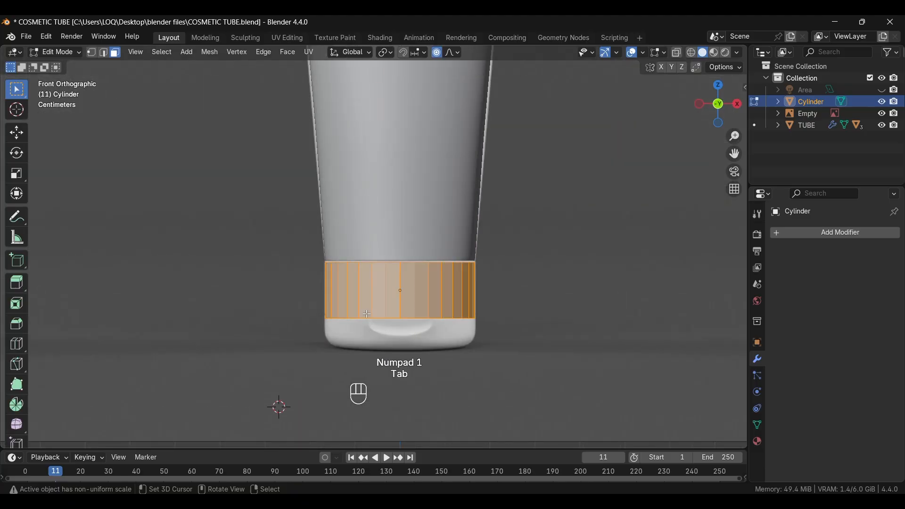
pyautogui.keyDown('shift'); pyautogui.moveTo(379, 335); pyautogui.dragTo(356, 325, button='middle'); pyautogui.keyUp('shift')
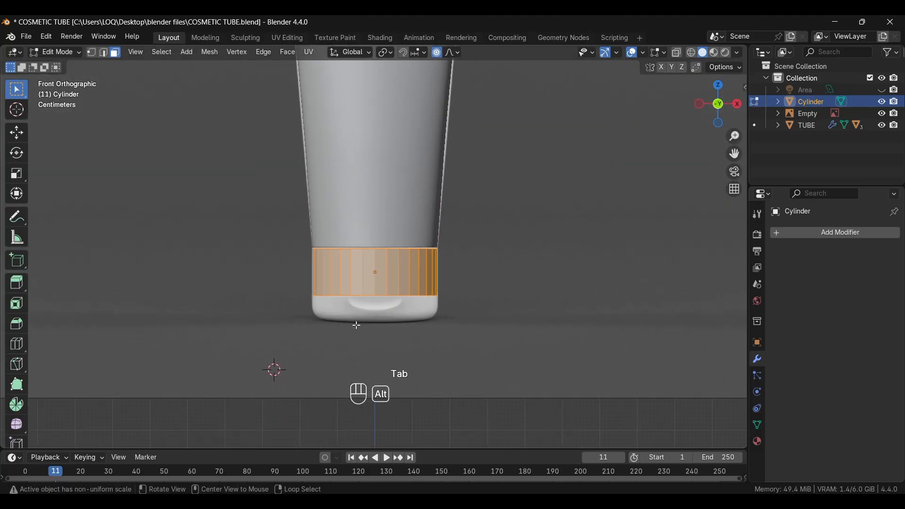
pyautogui.hotkey('alt', 'z')
pyautogui.scroll(3, 367, 335)
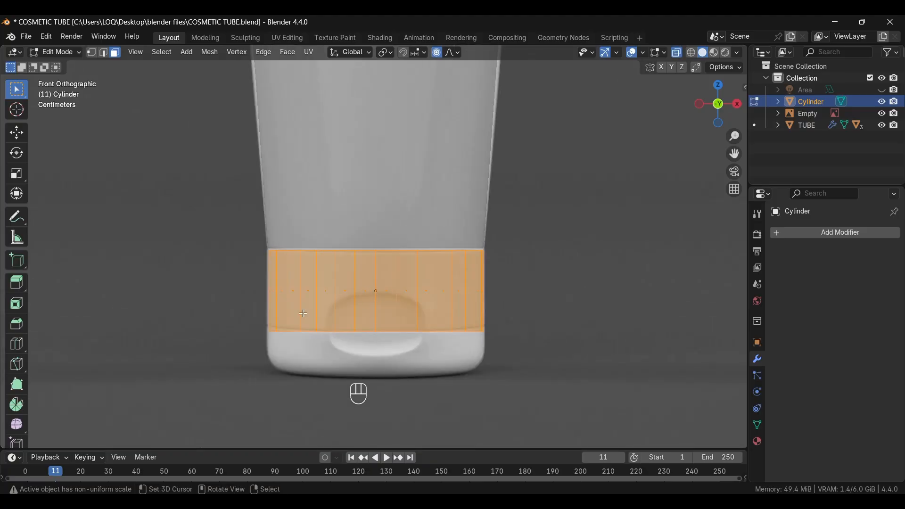
pyautogui.hotkey('ctrl', 'r')
pyautogui.click(272, 319)
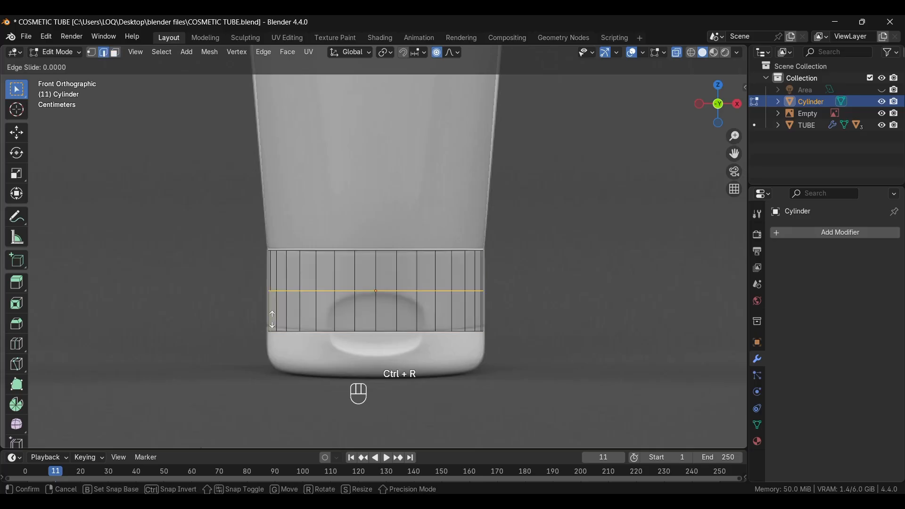
pyautogui.click(272, 321)
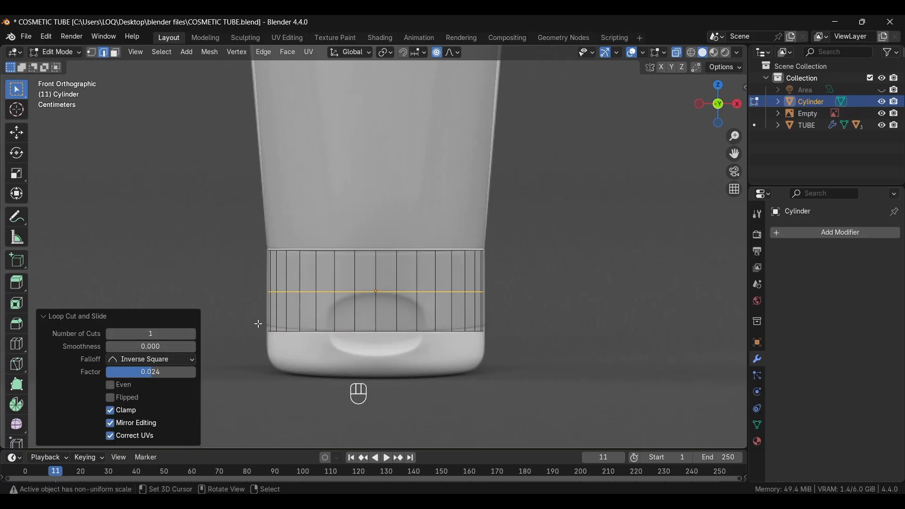
# - Add a second horizontal loop cut close to the cylinder's lower edge with a slide factor of about 0.878
pyautogui.hotkey('ctrl', 'r')
pyautogui.click(257, 320)
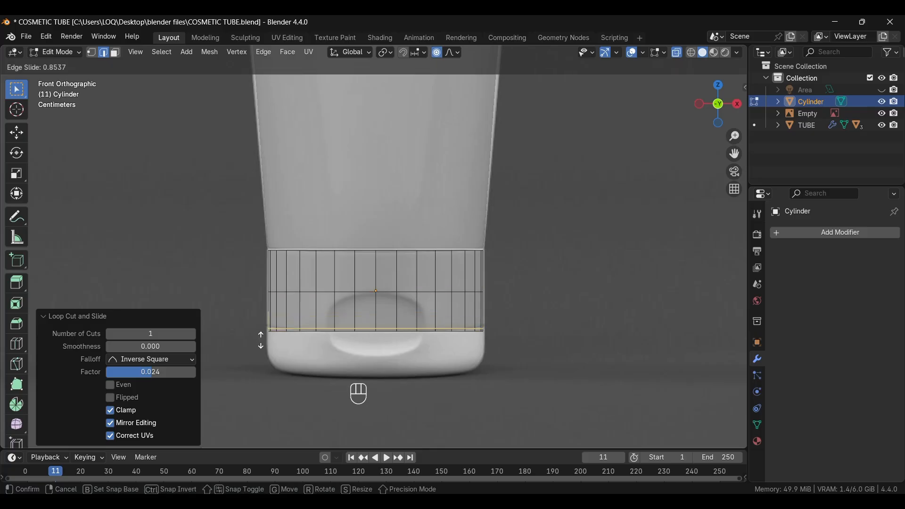
pyautogui.click(262, 340)
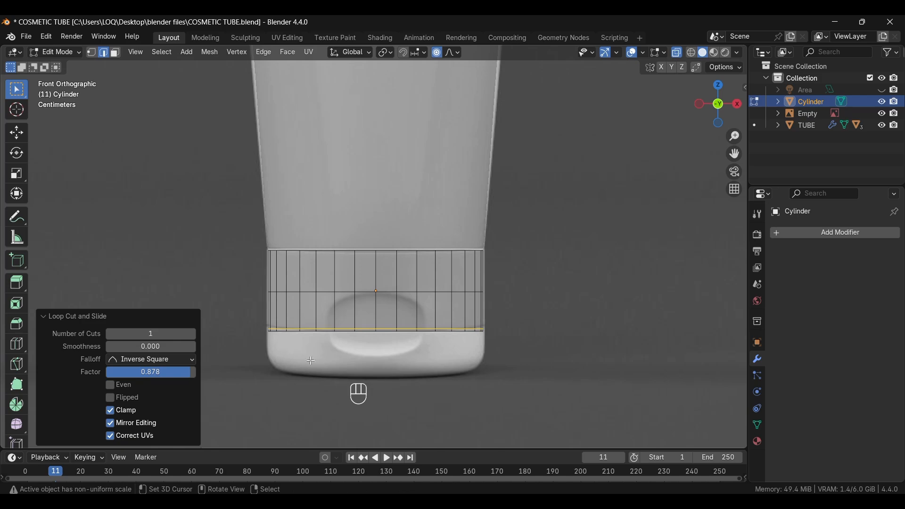
pyautogui.press('Tab')
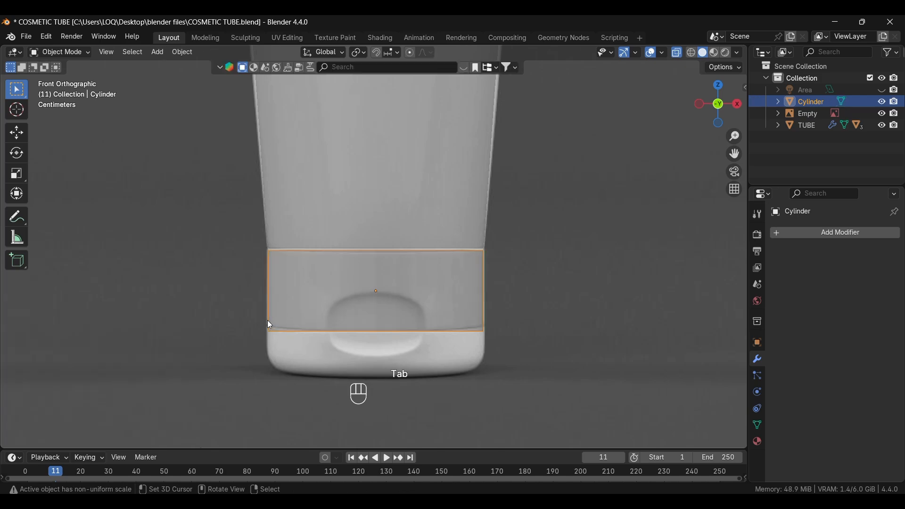
# - Duplicate the cap cylinder and move the copy down about 0.126 m along Z, just below the original
pyautogui.click(372, 291)
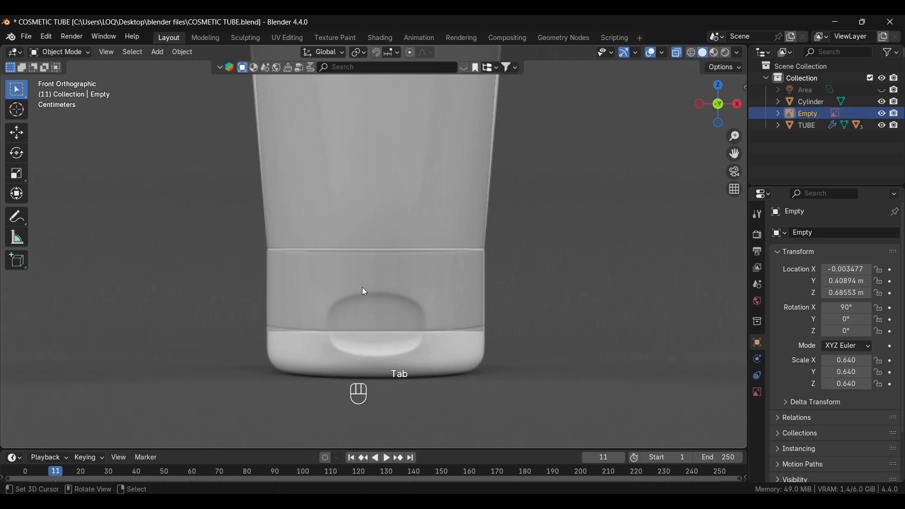
pyautogui.click(362, 288)
pyautogui.hotkey('shift', 'd')
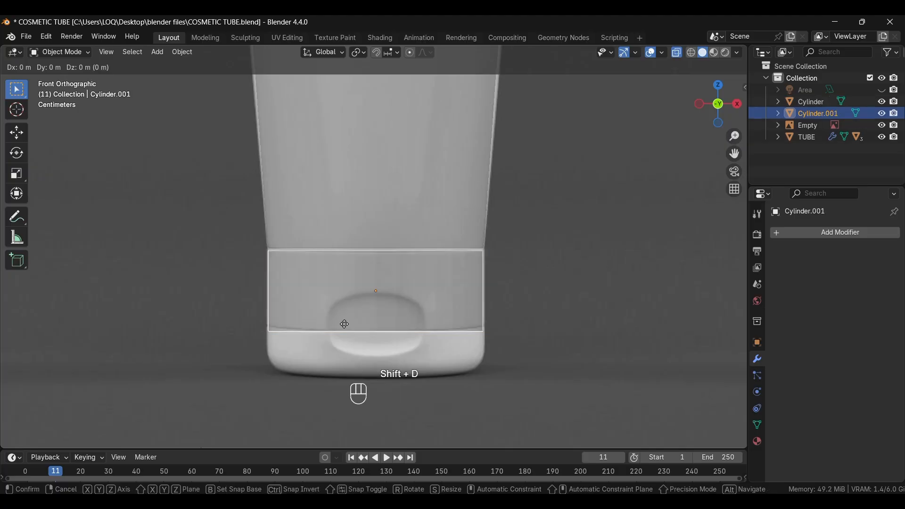
pyautogui.press('z')
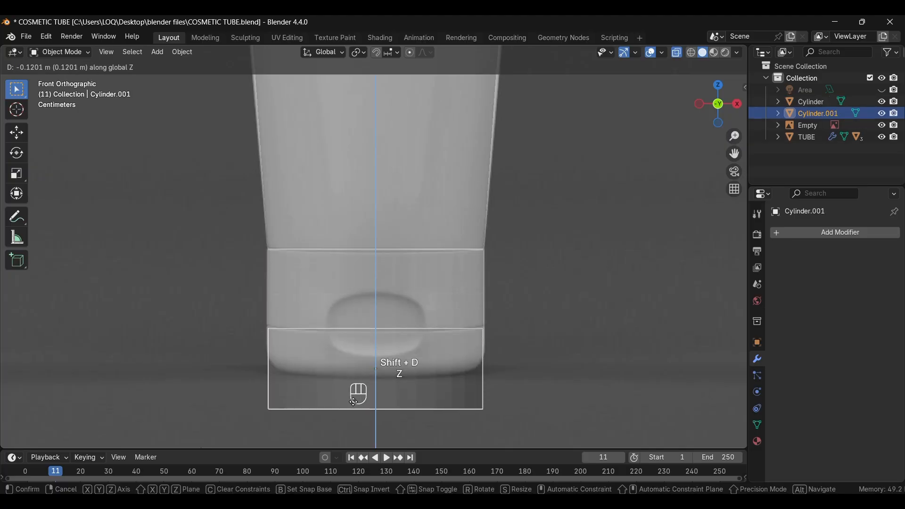
pyautogui.click(353, 405)
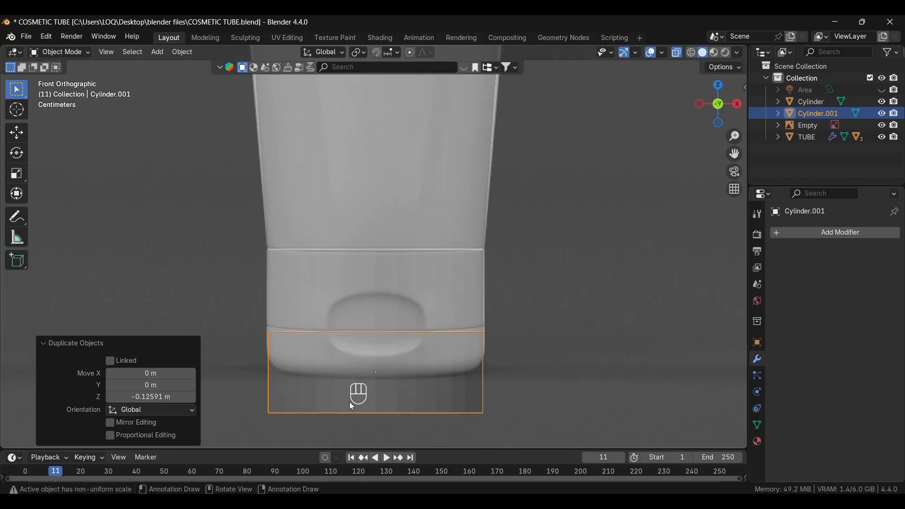
# - Rotate the duplicated cylinder 180° about the X axis so its supporting edge loop lies near the upper edge
pyautogui.press('Tab')
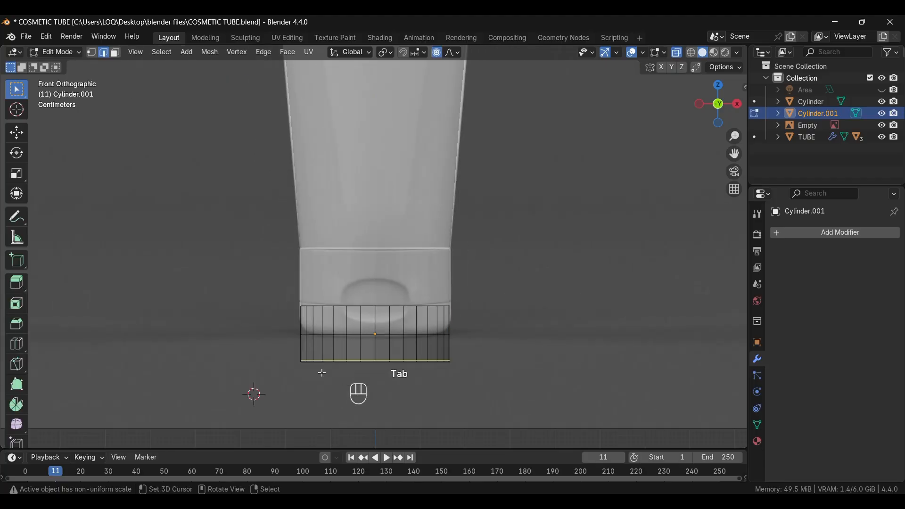
pyautogui.keyDown('shift'); pyautogui.moveTo(322, 371); pyautogui.dragTo(320, 247, button='middle'); pyautogui.keyUp('shift')
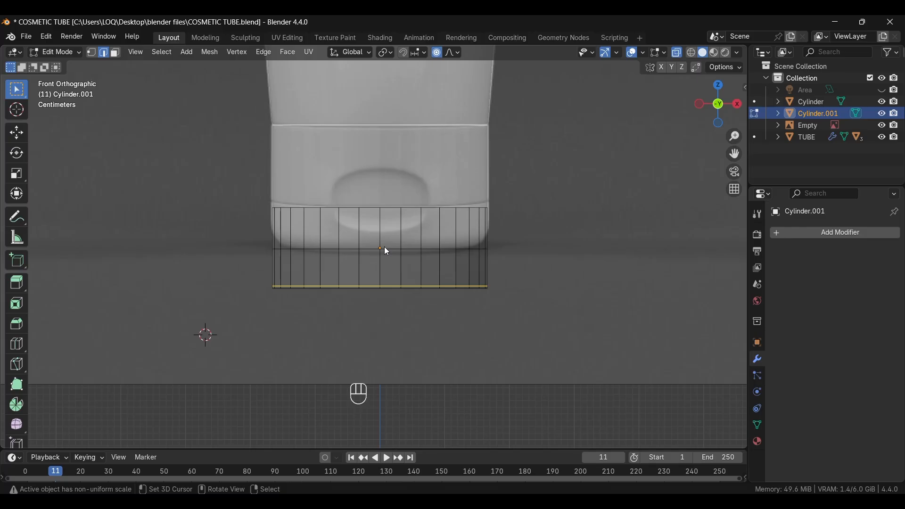
pyautogui.press('Tab')
pyautogui.press('r')
pyautogui.press('x')
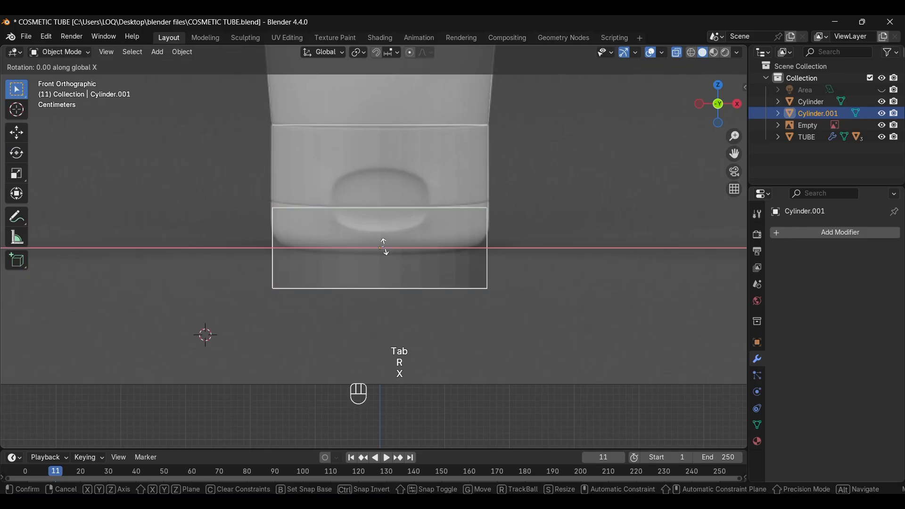
pyautogui.press('1')
pyautogui.press('8')
pyautogui.press('0')
pyautogui.click(383, 247)
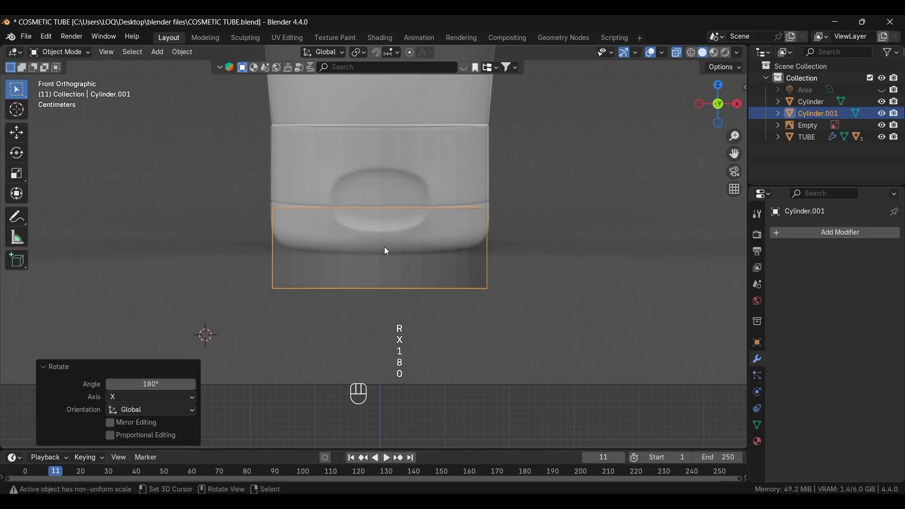
pyautogui.press('Tab')
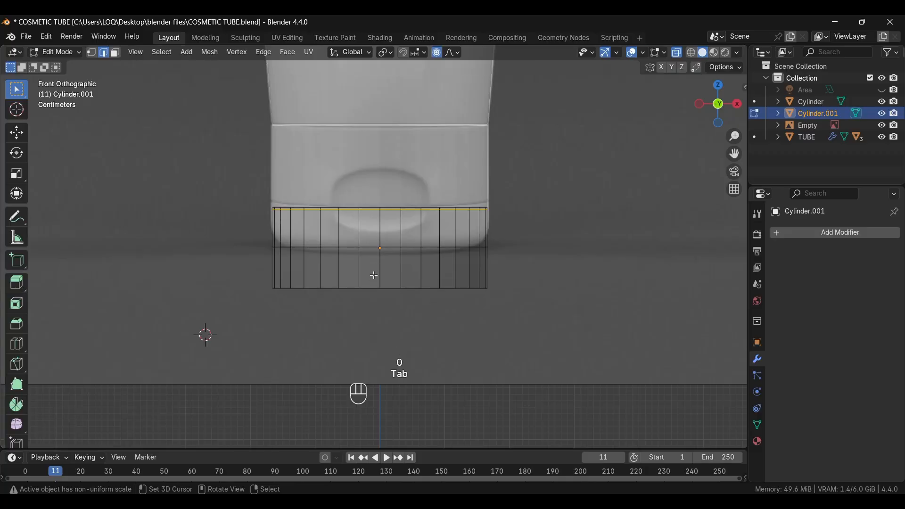
pyautogui.scroll(3, 375, 273)
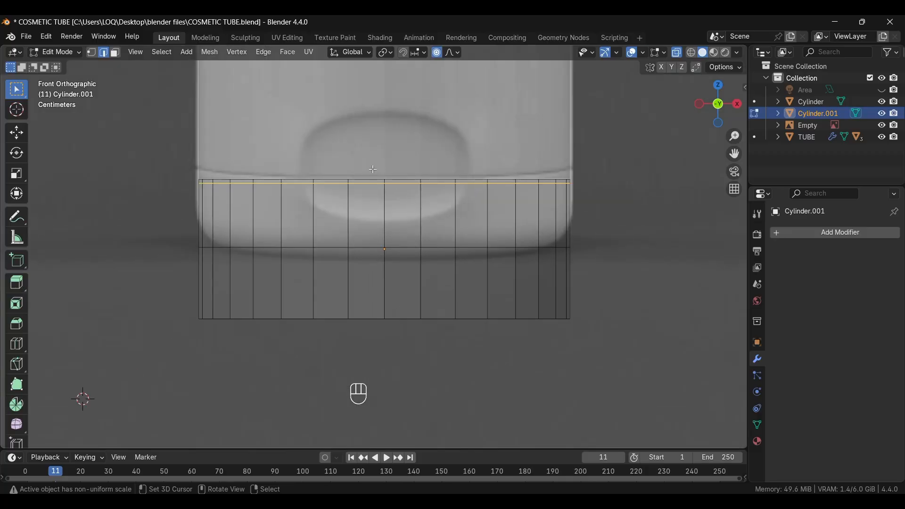
pyautogui.scroll(-4, 409, 224)
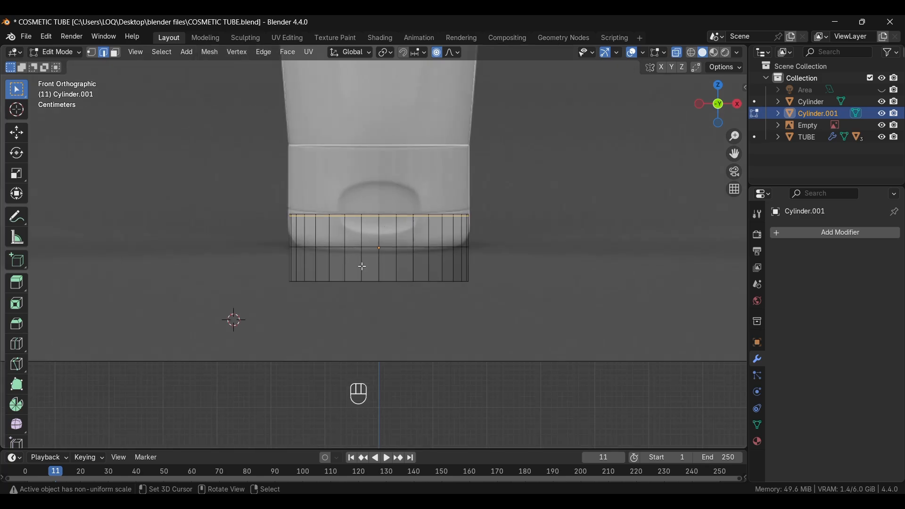
pyautogui.press('Tab')
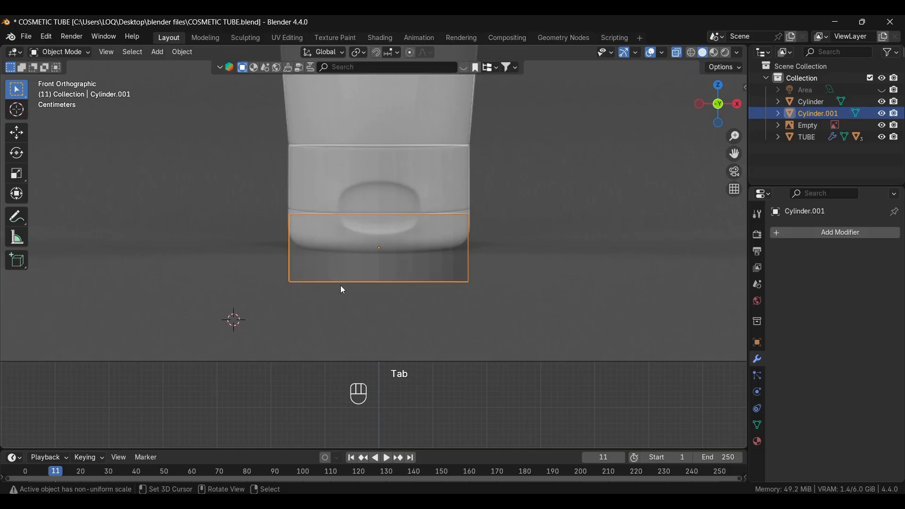
# - Scale the lower cap cylinder to about 0.61 along Z and move it up about 0.024 m to match the reference lid
pyautogui.press('s')
pyautogui.press('z')
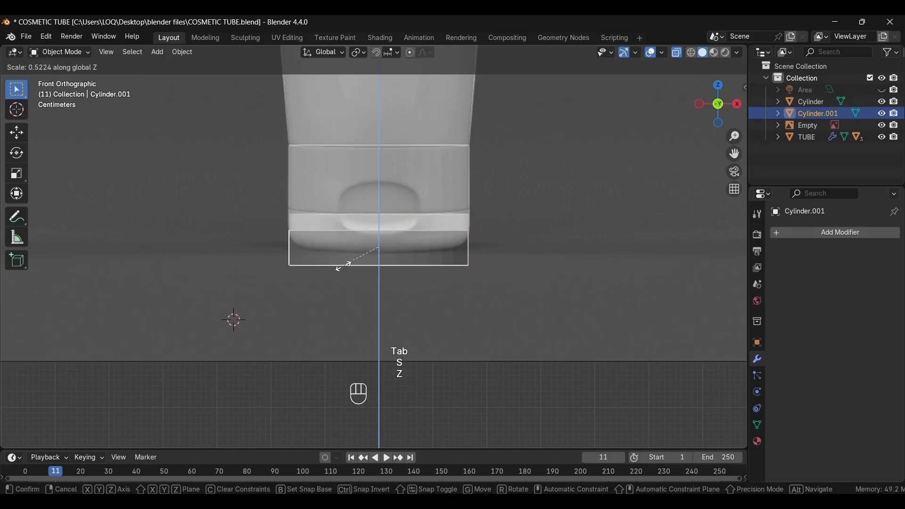
pyautogui.click(336, 268)
pyautogui.press('g')
pyautogui.press('z')
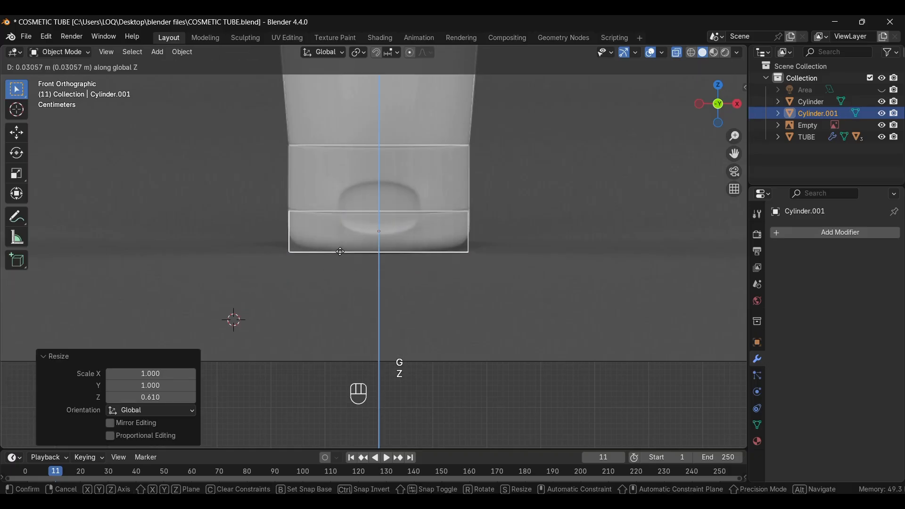
pyautogui.click(341, 256)
# - Fine-tune the lower cylinder's fit by scaling it to about 0.933 along Z and nudging it slightly upward along Z
pyautogui.press('s')
pyautogui.press('z')
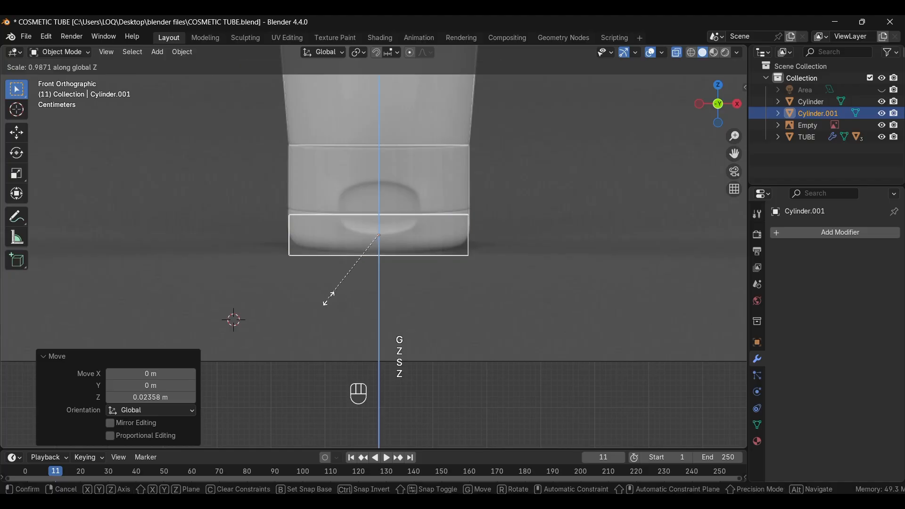
pyautogui.click(331, 297)
pyautogui.press('g')
pyautogui.press('z')
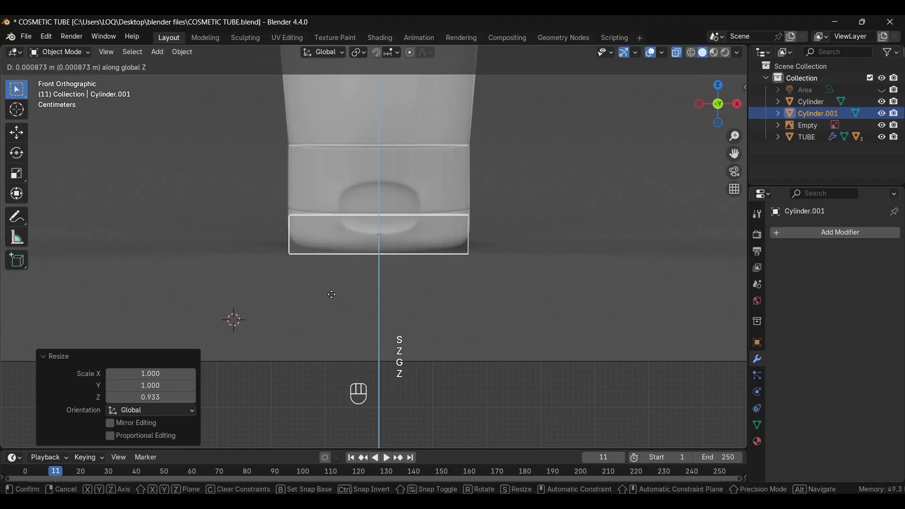
pyautogui.click(331, 293)
pyautogui.press('Tab')
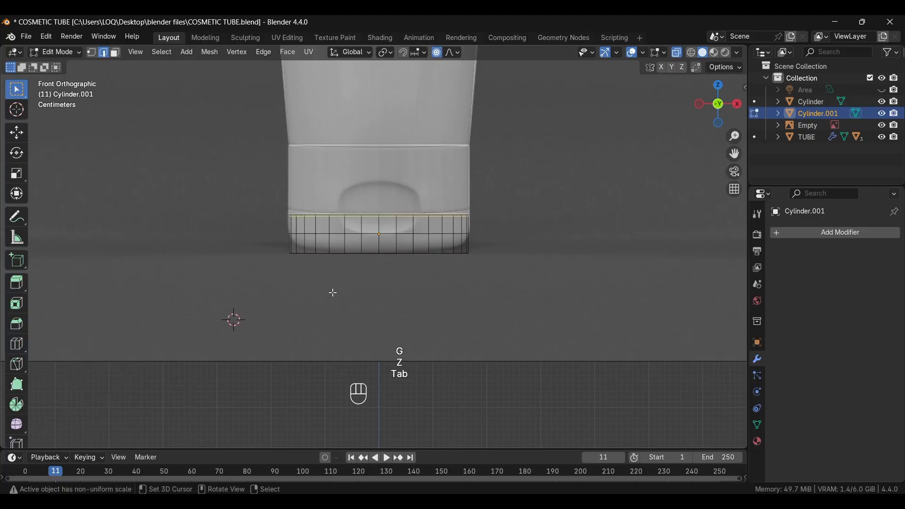
pyautogui.scroll(1, 369, 256)
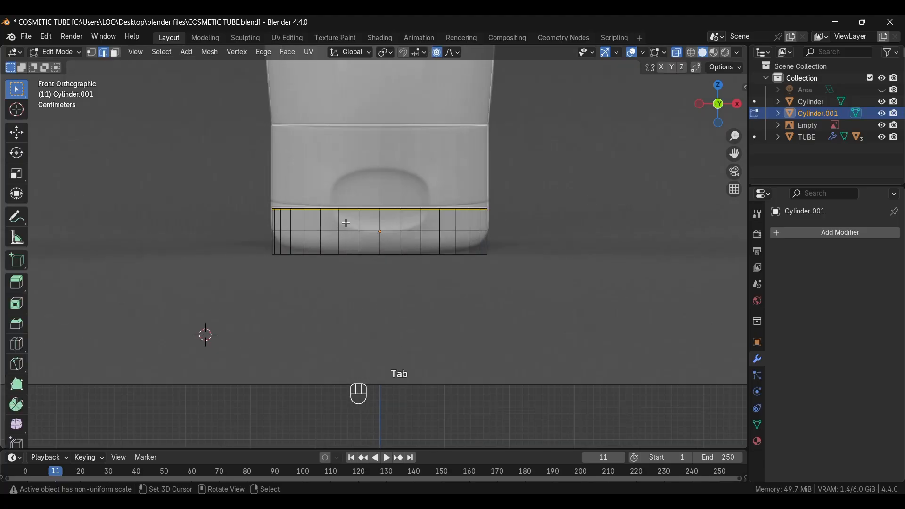
pyautogui.press('Tab')
# - Select both cap cylinders and, in right view without X-ray, scale them to about 0.738 along Y to fit the tube's depth
pyautogui.click(364, 170)
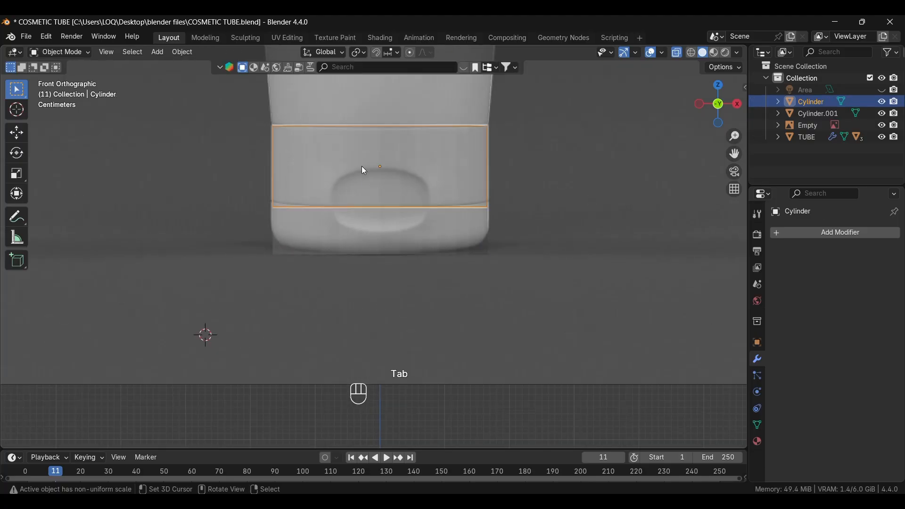
pyautogui.keyDown('shift'); pyautogui.click(349, 237); pyautogui.keyUp('shift')
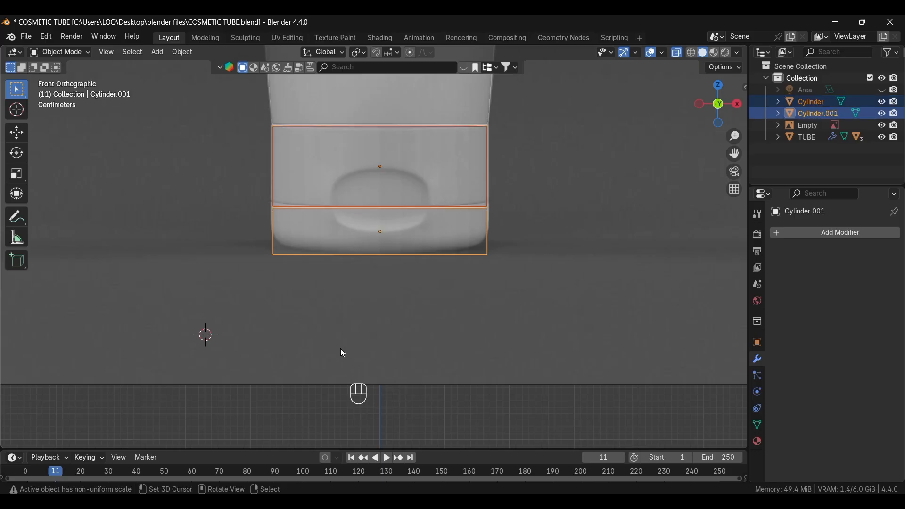
pyautogui.press('KP_3')
pyautogui.press('KP_5')
pyautogui.press('KP_3')
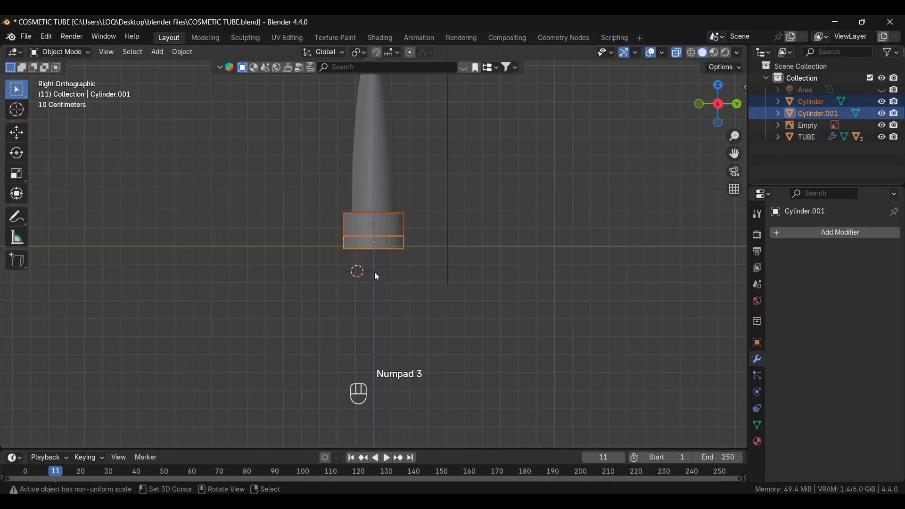
pyautogui.press('KP_5')
pyautogui.press('KP_3')
pyautogui.hotkey('alt', 'z')
pyautogui.press('s')
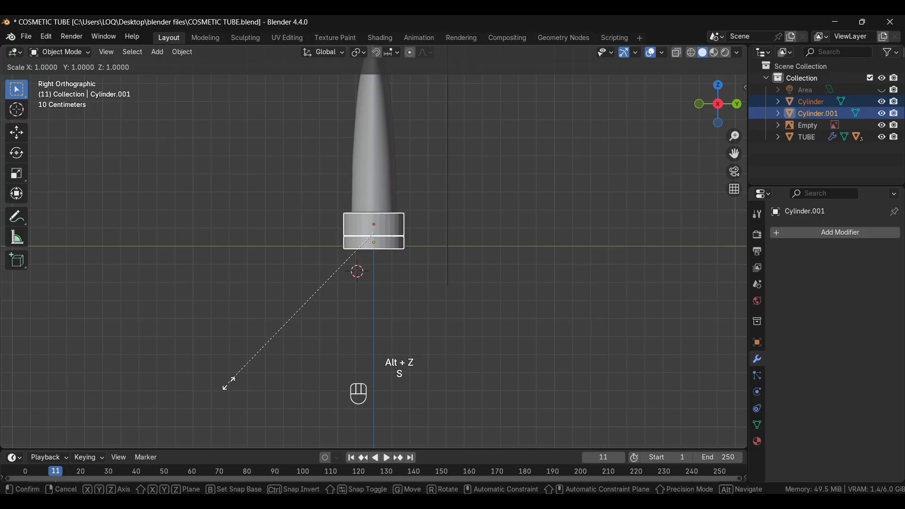
pyautogui.press('y')
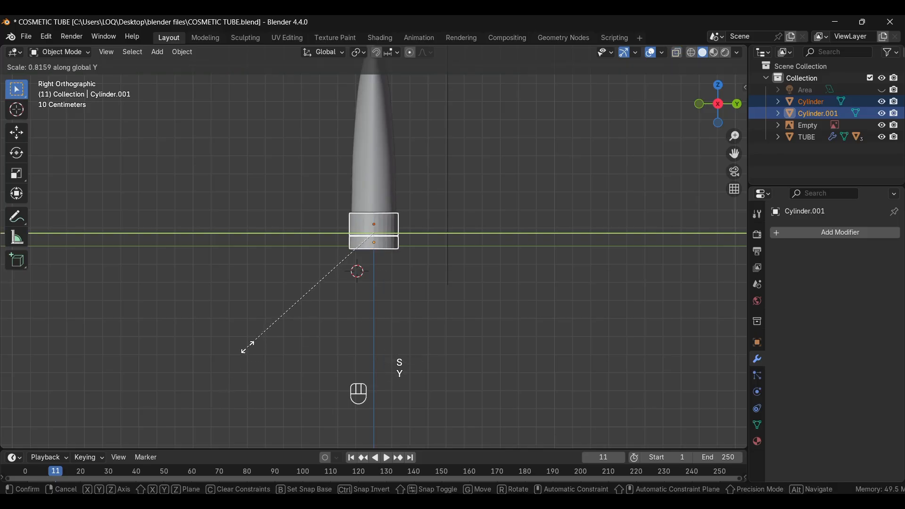
pyautogui.click(255, 330)
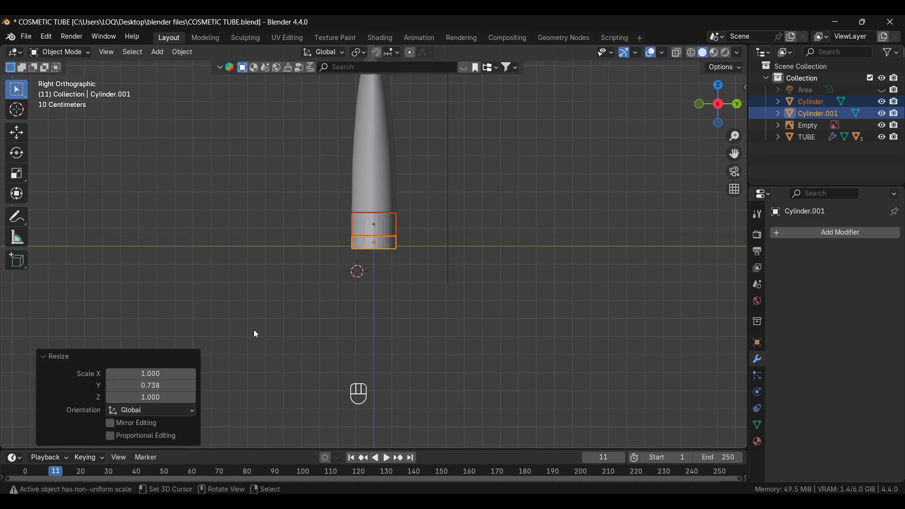
pyautogui.scroll(3, 322, 279)
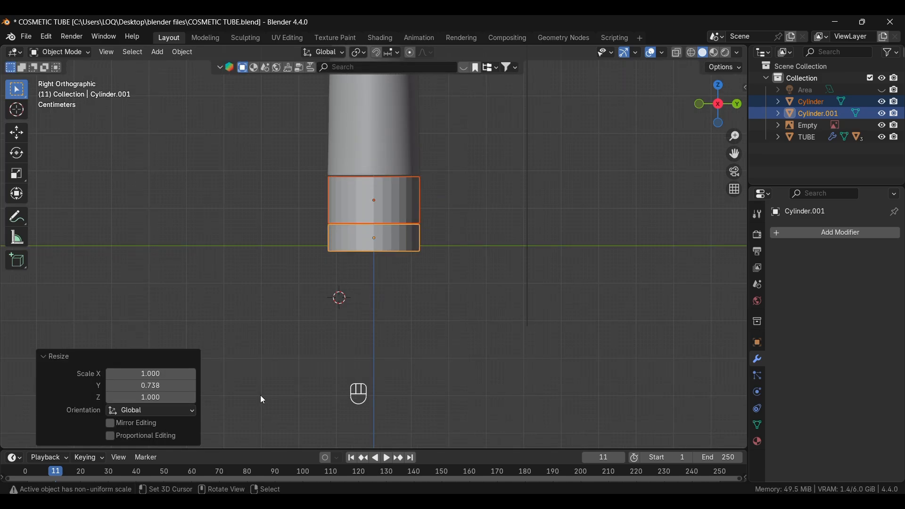
# - Edit both cylinders together in front view and select the thin face loops directly above and below the seam between them
pyautogui.press('KP_1')
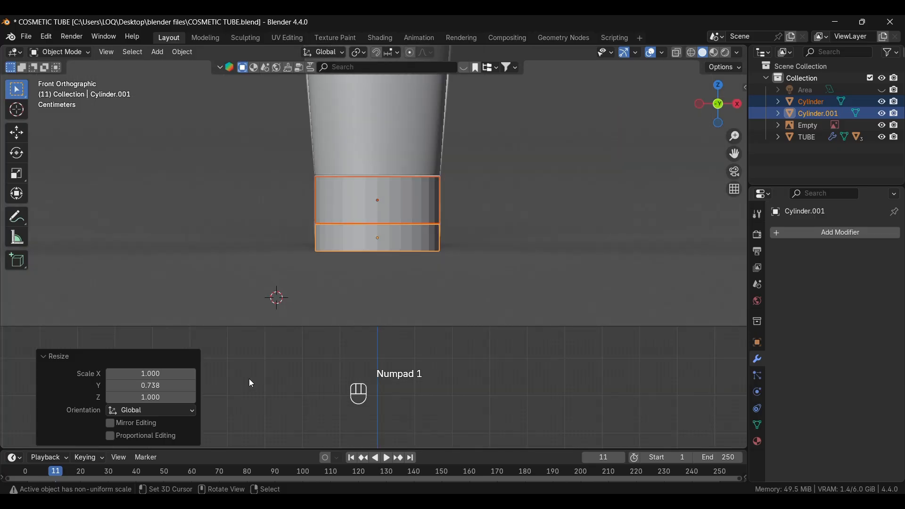
pyautogui.press('Tab')
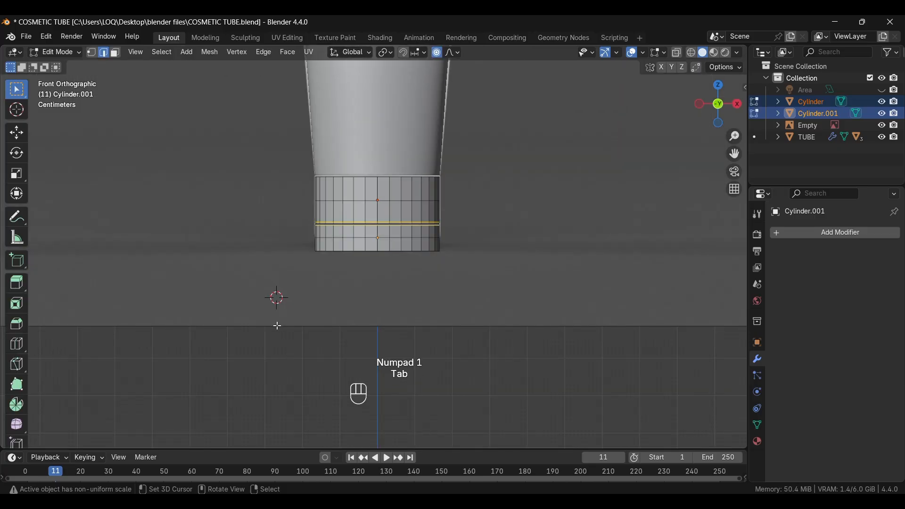
pyautogui.scroll(4, 398, 259)
pyautogui.keyDown('alt'); pyautogui.keyDown('shift'); pyautogui.moveTo(347, 264); pyautogui.dragTo(345, 337); pyautogui.keyUp('shift'); pyautogui.keyUp('alt')
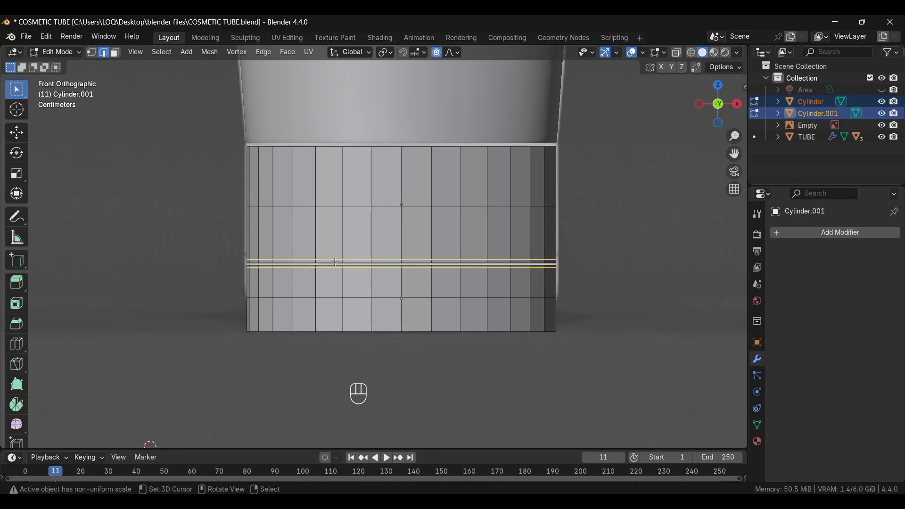
pyautogui.click(116, 54)
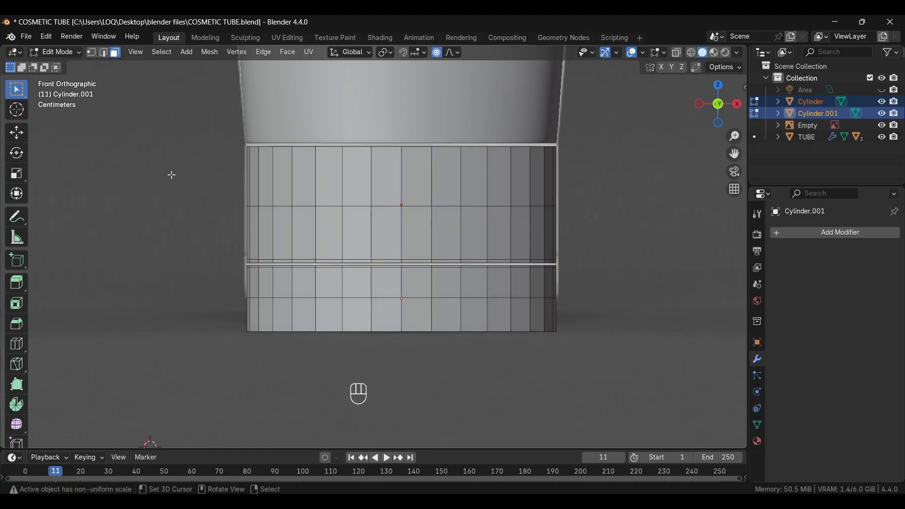
pyautogui.scroll(1, 377, 262)
pyautogui.click(380, 265)
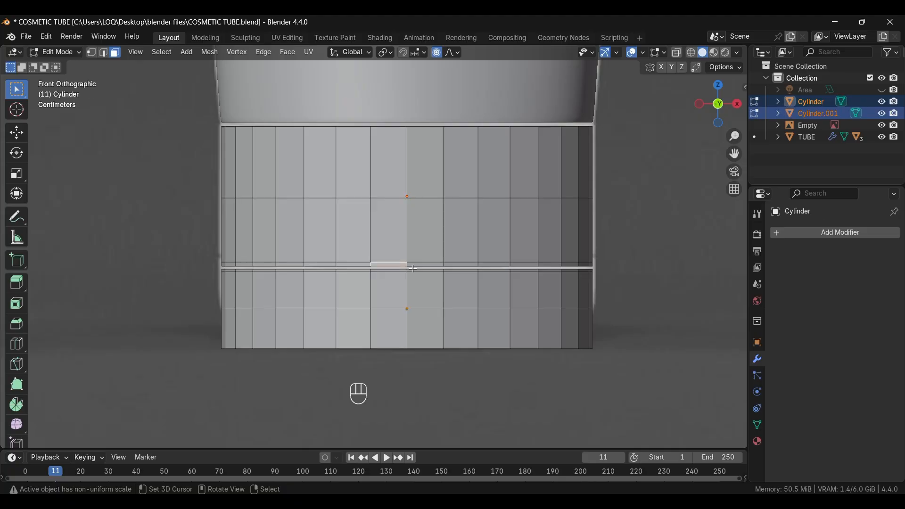
pyautogui.click(423, 270)
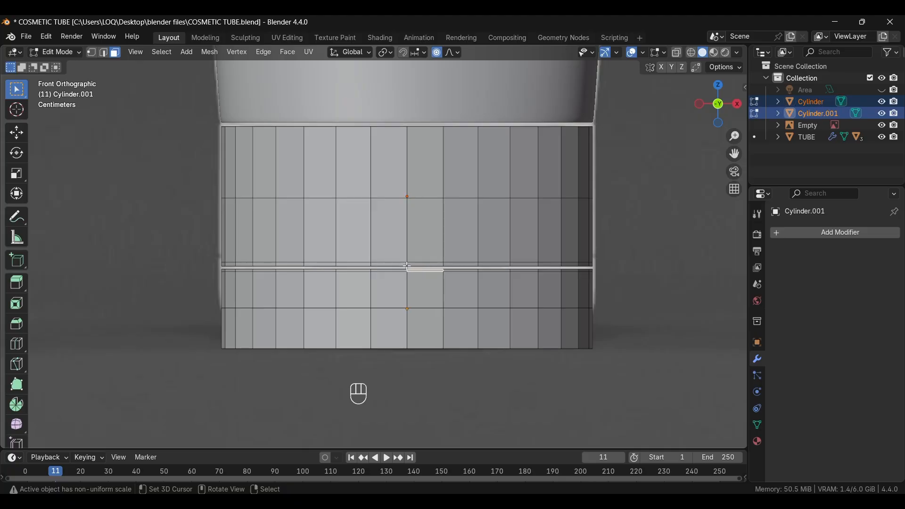
pyautogui.keyDown('alt'); pyautogui.click(406, 269); pyautogui.keyUp('alt')
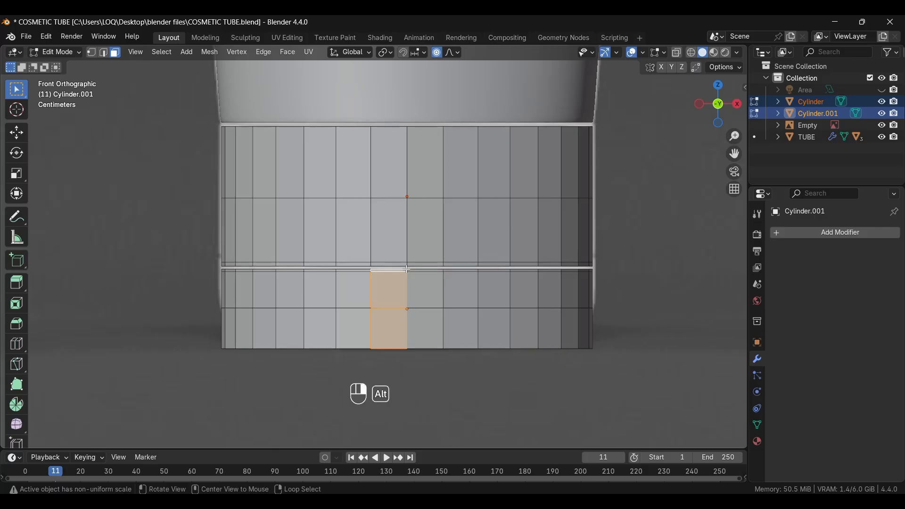
pyautogui.keyDown('alt'); pyautogui.click(387, 272); pyautogui.keyUp('alt')
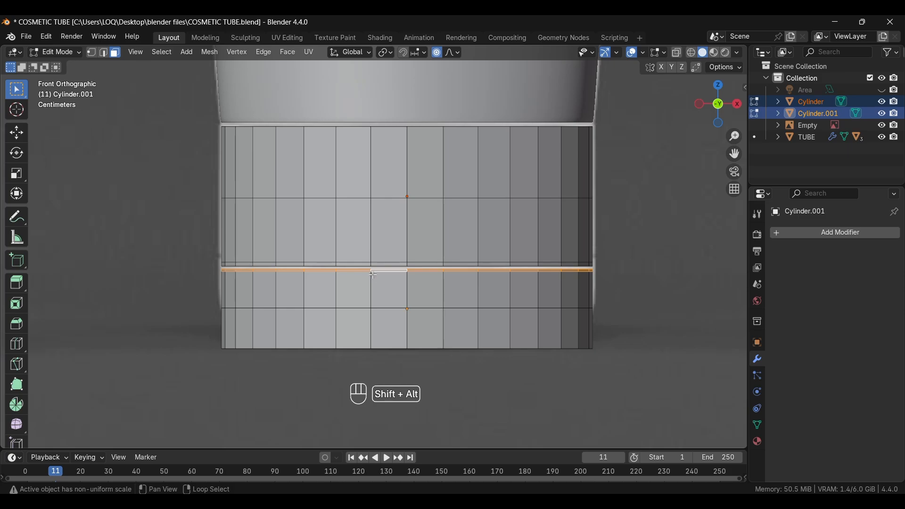
pyautogui.keyDown('alt'); pyautogui.keyDown('shift'); pyautogui.click(369, 263); pyautogui.keyUp('shift'); pyautogui.keyUp('alt')
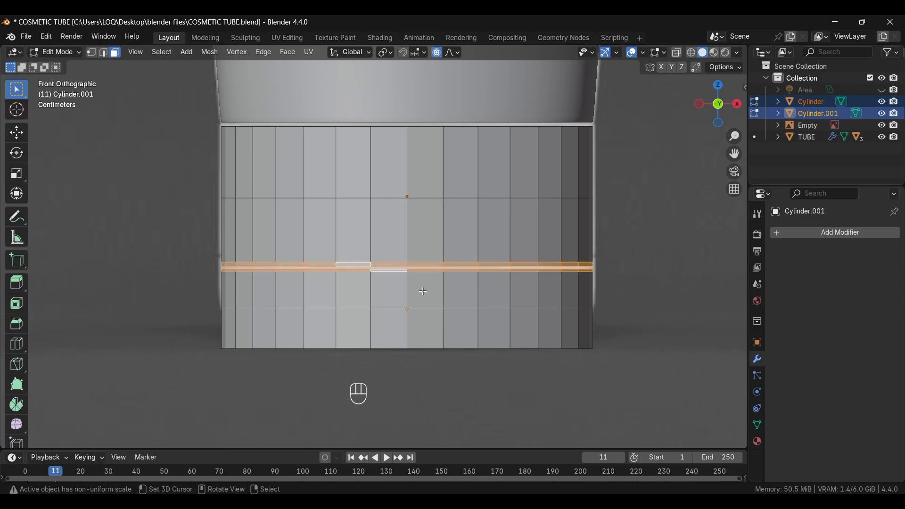
# - Add the four central front faces above the seam and the four below it to the selection, following the reference thumb recess
pyautogui.hotkey('alt', 'z')
pyautogui.scroll(-2, 424, 270)
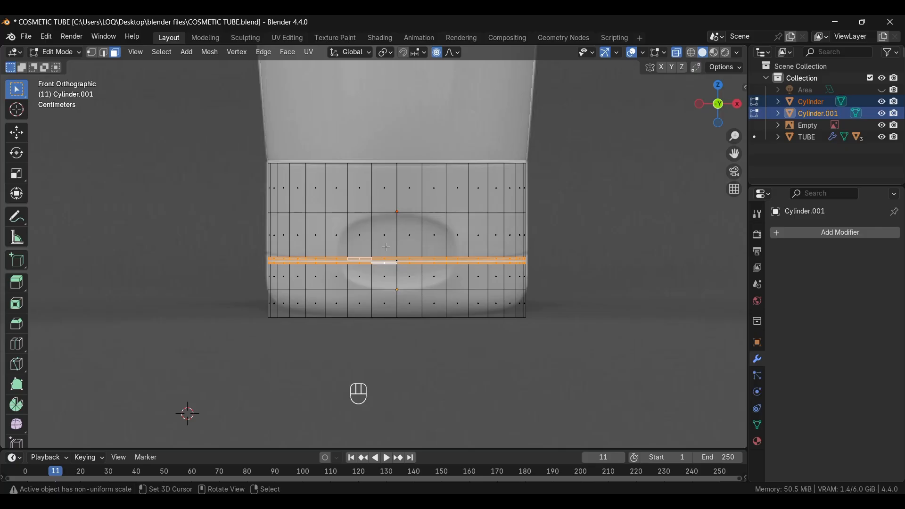
pyautogui.hotkey('alt', 'z')
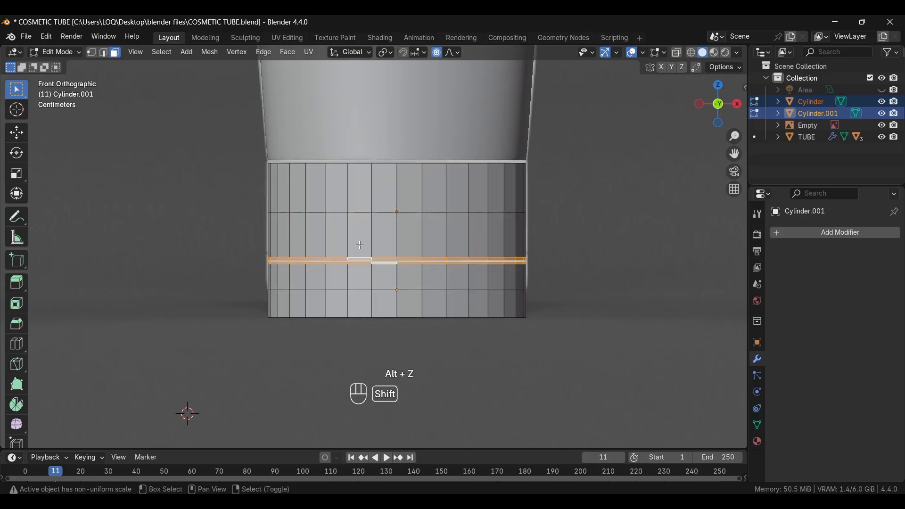
pyautogui.keyDown('shift'); pyautogui.click(360, 245); pyautogui.keyUp('shift')
pyautogui.keyDown('shift'); pyautogui.click(391, 249); pyautogui.keyUp('shift')
pyautogui.keyDown('shift'); pyautogui.click(408, 248); pyautogui.keyUp('shift')
pyautogui.keyDown('shift'); pyautogui.click(434, 244); pyautogui.keyUp('shift')
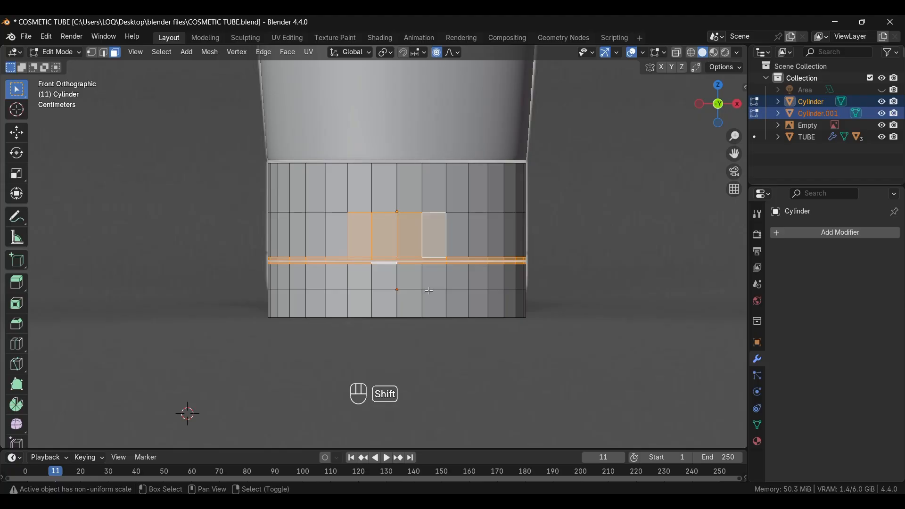
pyautogui.keyDown('shift'); pyautogui.click(434, 277); pyautogui.keyUp('shift')
pyautogui.keyDown('shift'); pyautogui.click(408, 277); pyautogui.keyUp('shift')
pyautogui.keyDown('shift'); pyautogui.click(384, 277); pyautogui.keyUp('shift')
pyautogui.keyDown('shift'); pyautogui.click(357, 278); pyautogui.keyUp('shift')
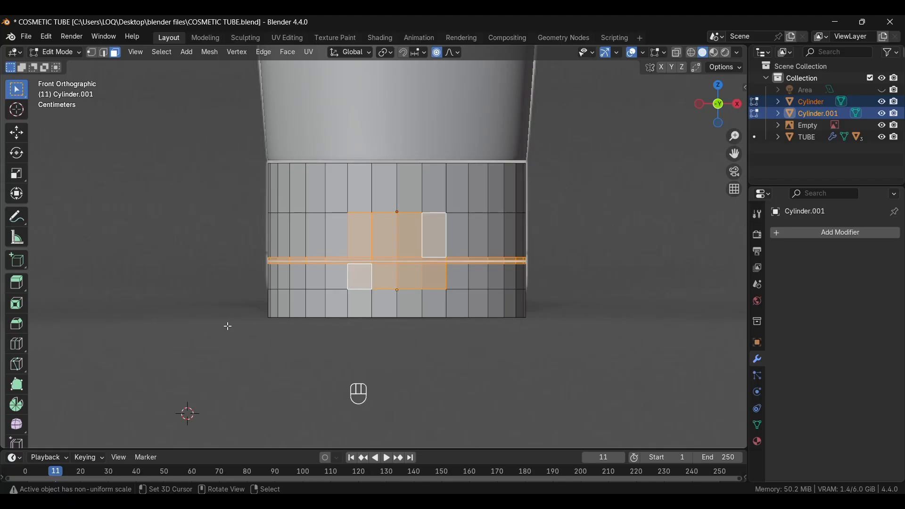
# - Extrude the selected faces inward by scaling them with Z locked, to 0.95 in X and about 0.94 in Y
pyautogui.press('e')
pyautogui.press('s')
pyautogui.hotkey('shift', 'z')
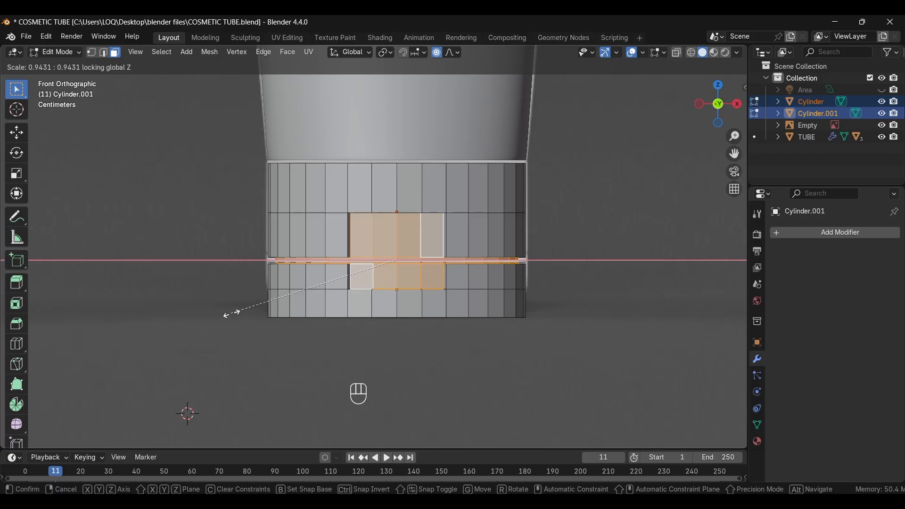
pyautogui.click(230, 313)
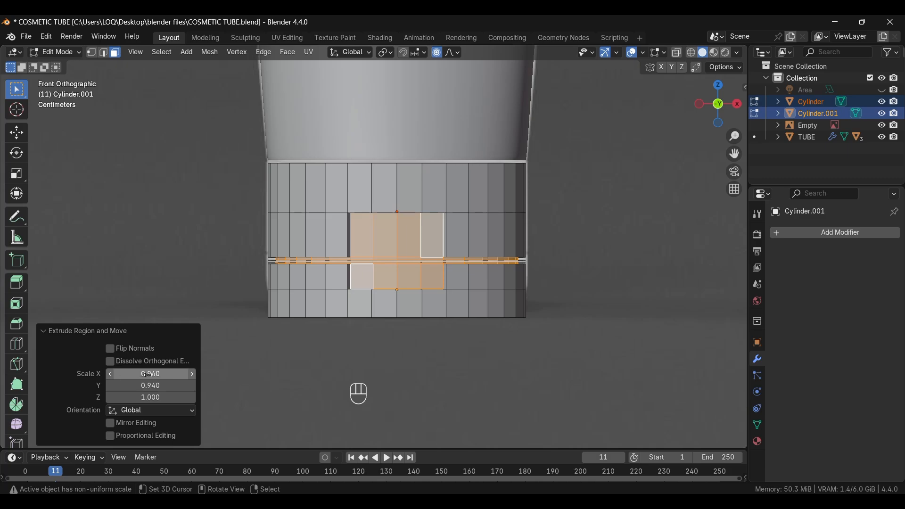
pyautogui.moveTo(149, 374)
pyautogui.mouseDown()
pyautogui.moveTo(166, 373)
pyautogui.moveTo(151, 374)
pyautogui.mouseUp()
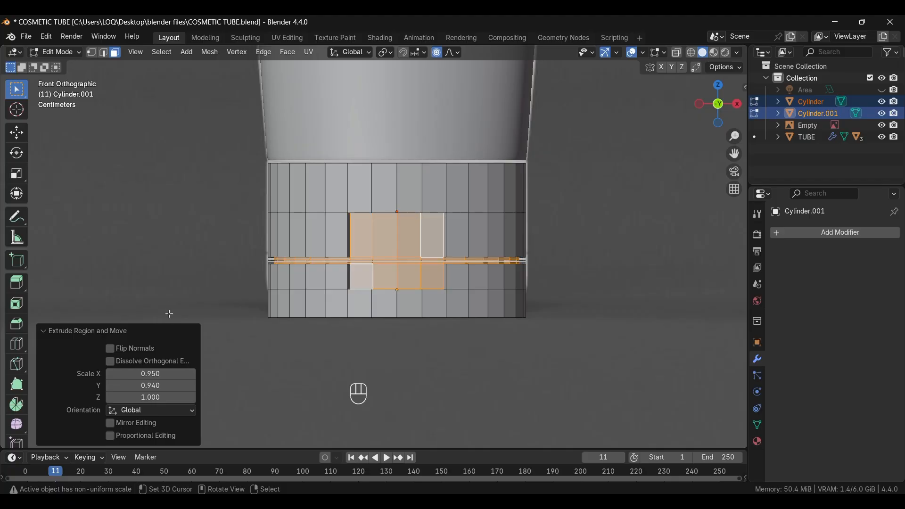
pyautogui.click(53, 330)
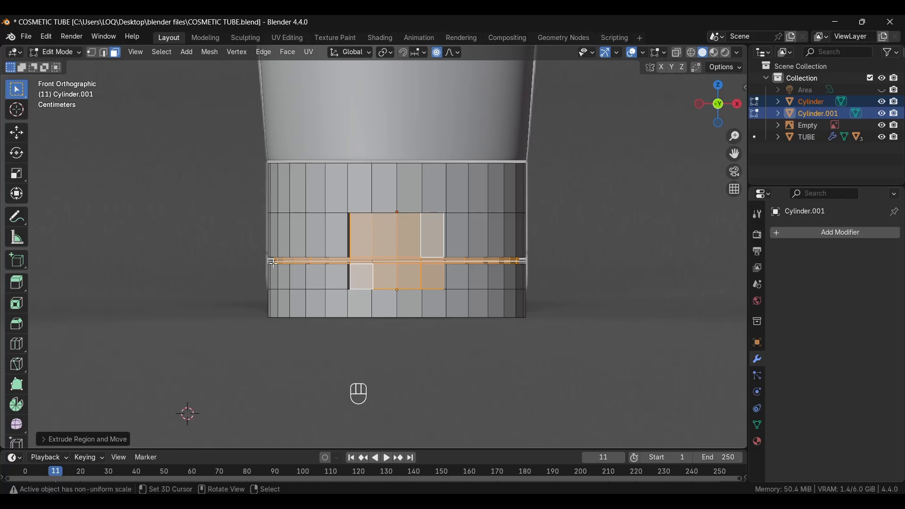
pyautogui.press('Tab')
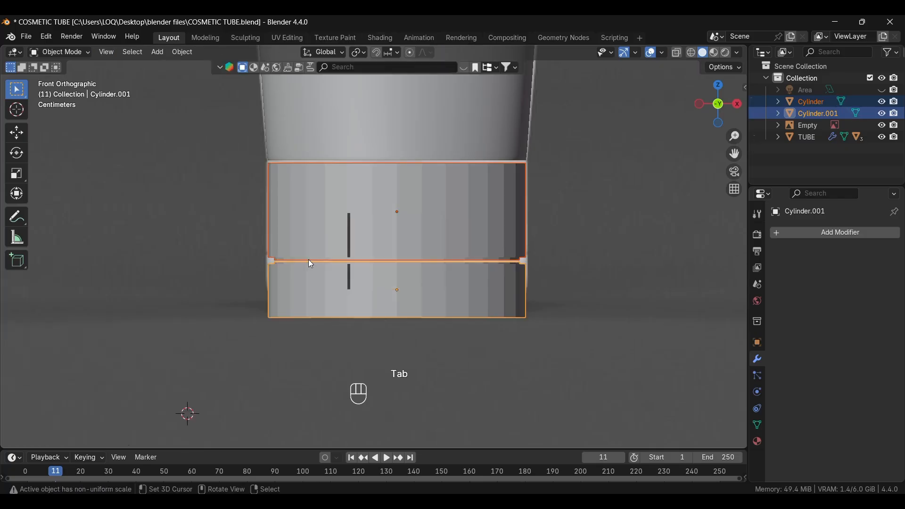
# - Inspect the recessed seam, return to front view, and add a Subdivision Surface modifier to the upper cap cylinder
pyautogui.scroll(1, 411, 289)
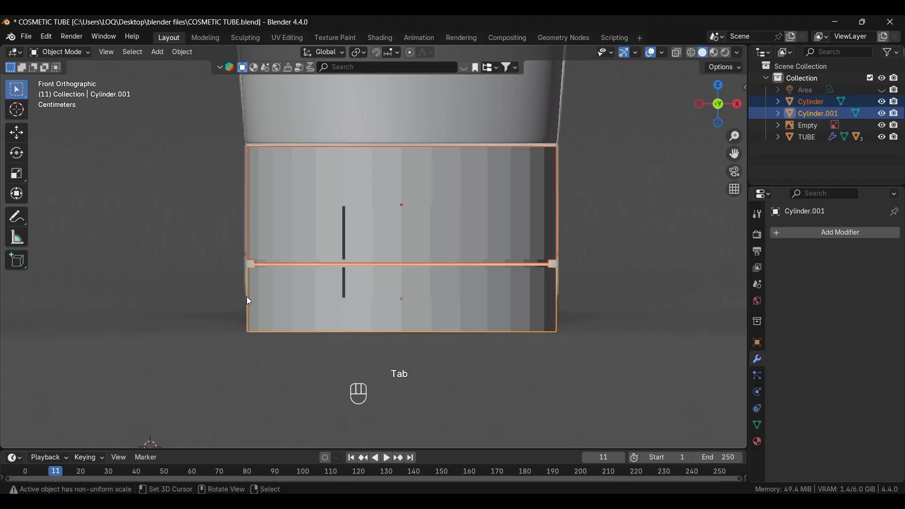
pyautogui.moveTo(249, 301); pyautogui.dragTo(202, 288, button='middle')
pyautogui.press('KP_1')
pyautogui.click(294, 259)
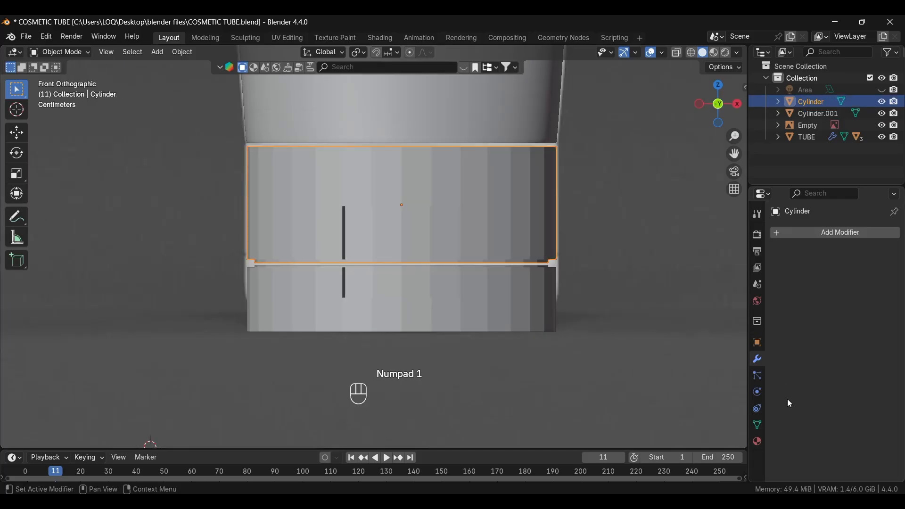
pyautogui.click(810, 233)
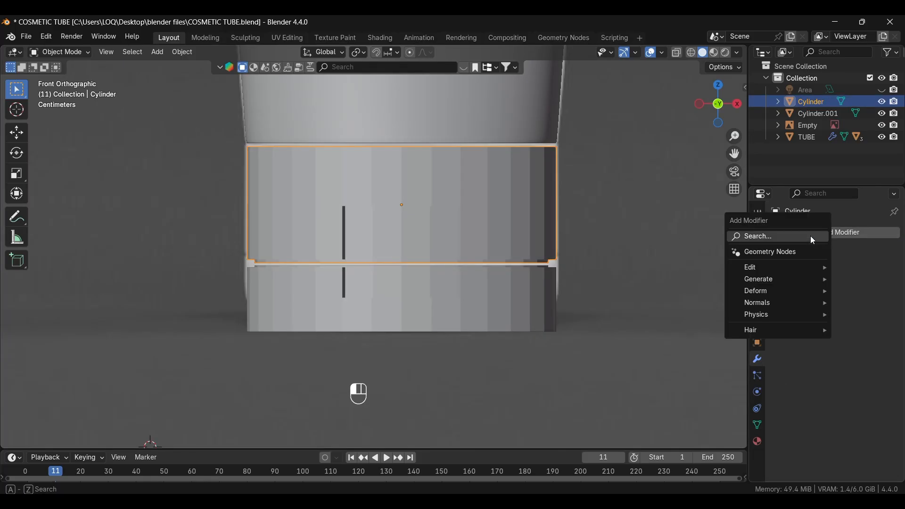
pyautogui.click(755, 236)
pyautogui.click(712, 257)
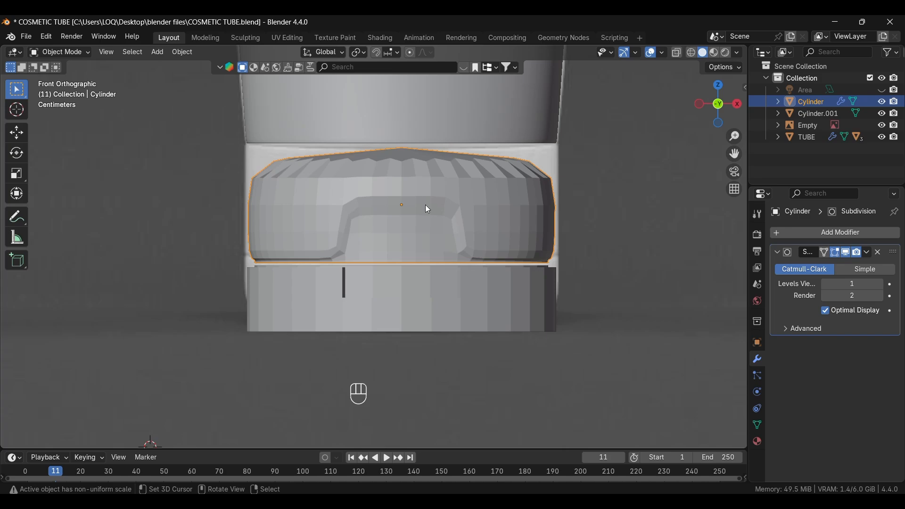
# - Isolate the upper cap cylinder in local view and set its Subdivision viewport level to 2
pyautogui.press('KP_Divide')
pyautogui.moveTo(376, 263)
pyautogui.mouseDown(button='middle')
pyautogui.moveTo(404, 350)
pyautogui.moveTo(337, 240)
pyautogui.moveTo(334, 217)
pyautogui.moveTo(349, 315)
pyautogui.moveTo(362, 271)
pyautogui.mouseUp(button='middle')
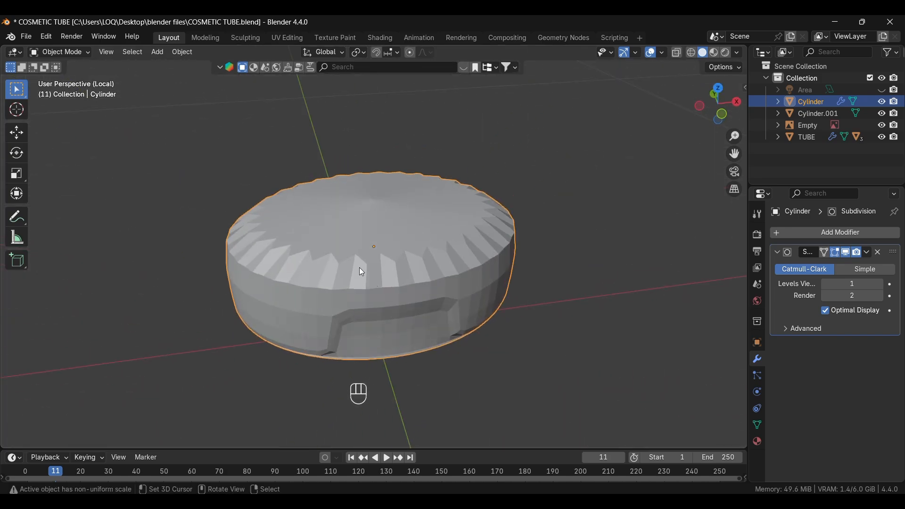
pyautogui.click(878, 285)
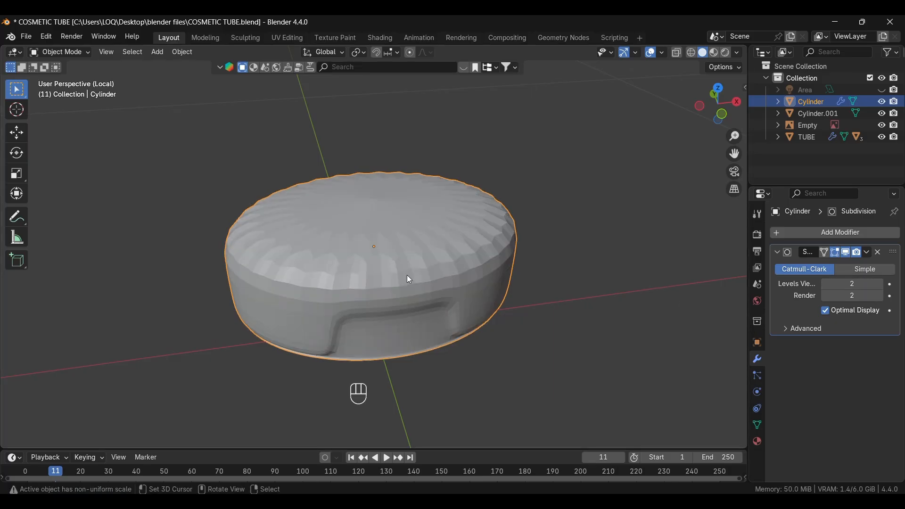
# - Edit the upper cap cylinder, select its top face, and turn off the Subdivision modifier's display in Edit Mode
pyautogui.press('Tab')
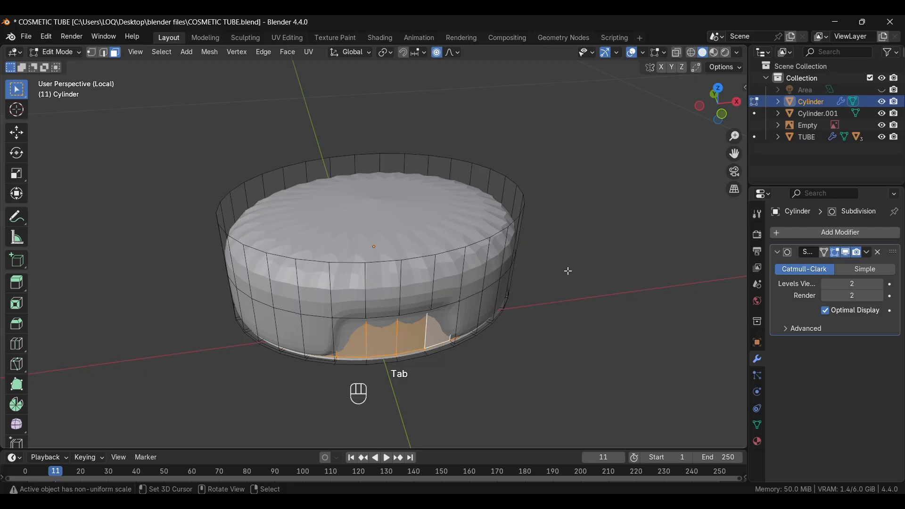
pyautogui.moveTo(397, 311); pyautogui.dragTo(365, 245, button='middle')
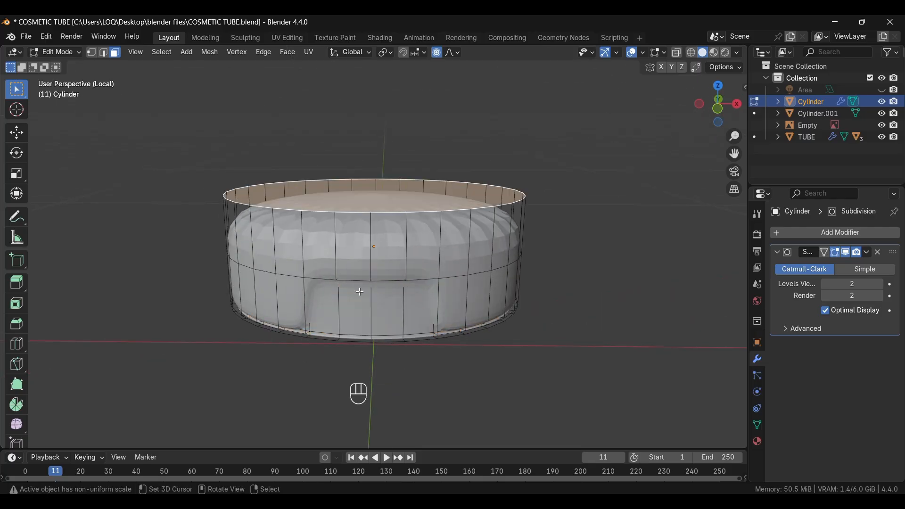
pyautogui.click(835, 253)
pyautogui.scroll(2, 398, 258)
pyautogui.scroll(-2, 399, 259)
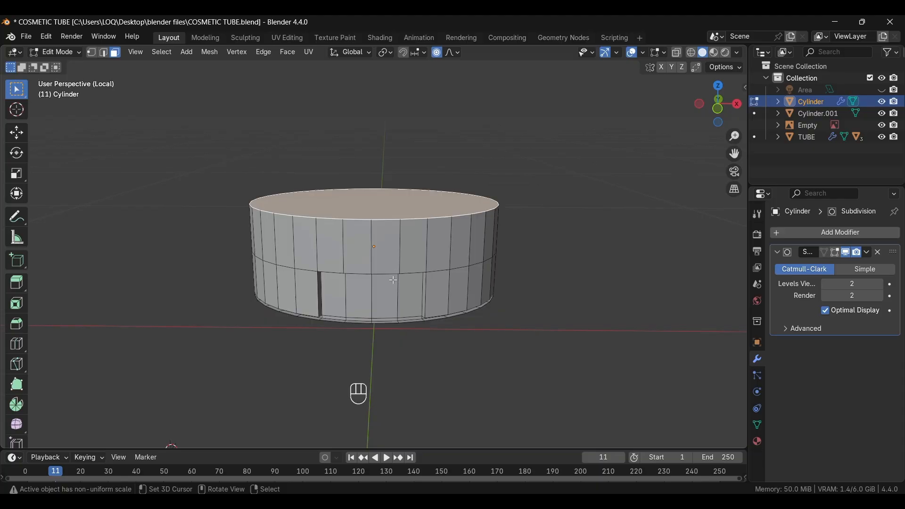
# - Inset the top face repeatedly into concentric rings, starting with a thin rim of about 0.028 m, and inspect the smoothed cap
pyautogui.moveTo(382, 301); pyautogui.dragTo(325, 273, button='middle')
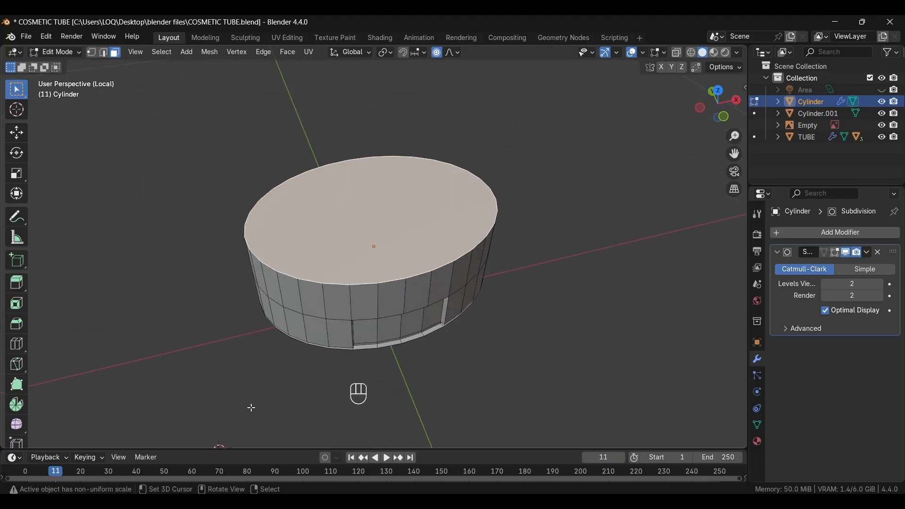
pyautogui.press('i')
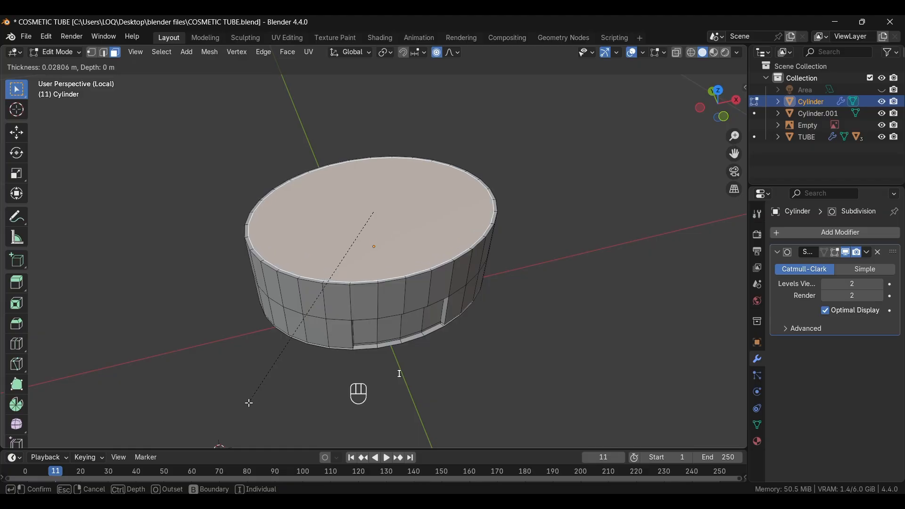
pyautogui.click(249, 403)
pyautogui.press('i')
pyautogui.press('i')
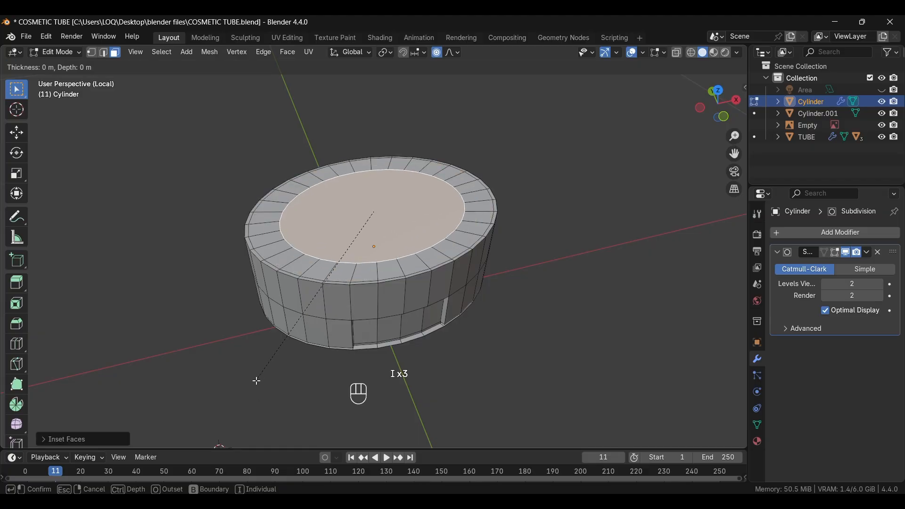
pyautogui.press('i')
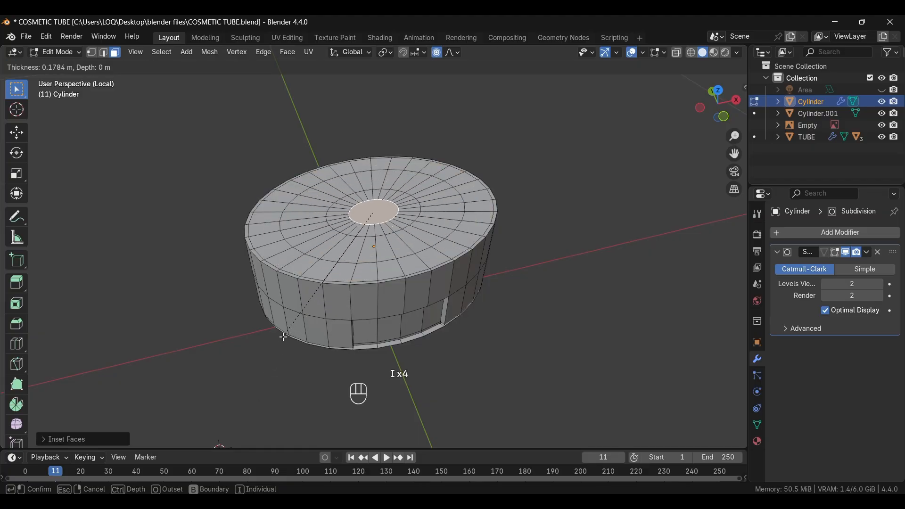
pyautogui.click(284, 341)
pyautogui.press('Tab')
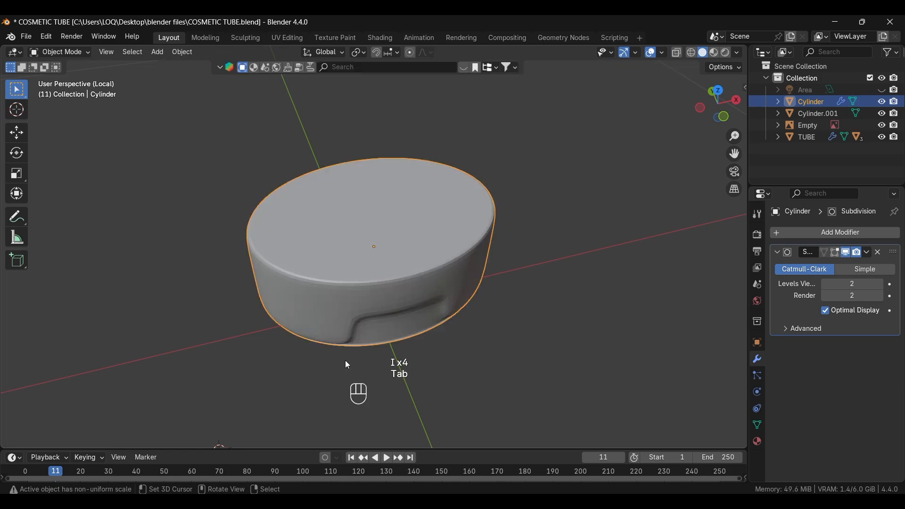
pyautogui.keyDown('alt'); pyautogui.moveTo(352, 375); pyautogui.dragTo(335, 295, button='middle'); pyautogui.keyUp('alt')
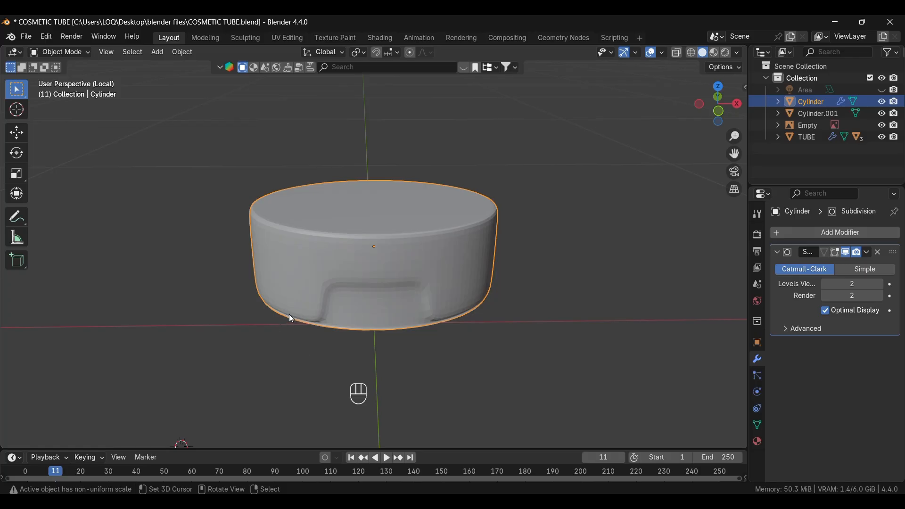
# - Add a loop cut around the upper cap cylinder's side wall and slide it close to the top edge
pyautogui.press('Tab')
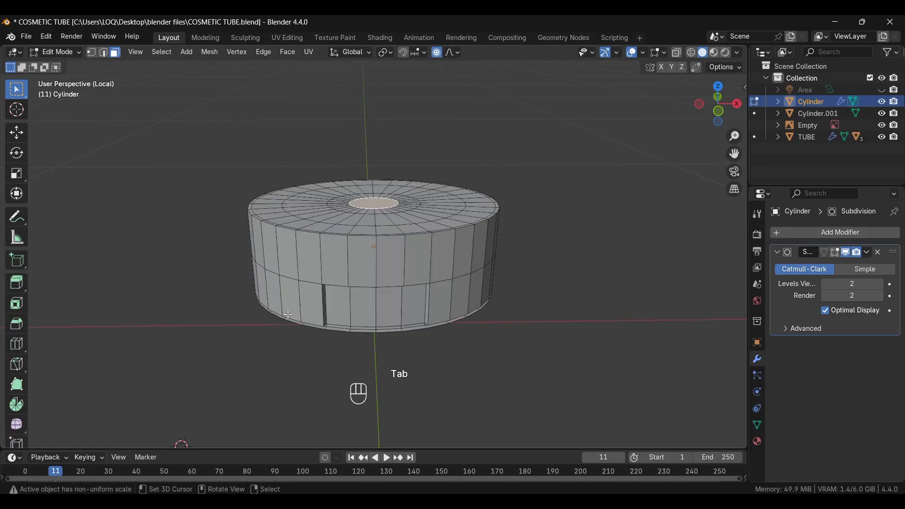
pyautogui.hotkey('ctrl', 'r')
pyautogui.click(285, 250)
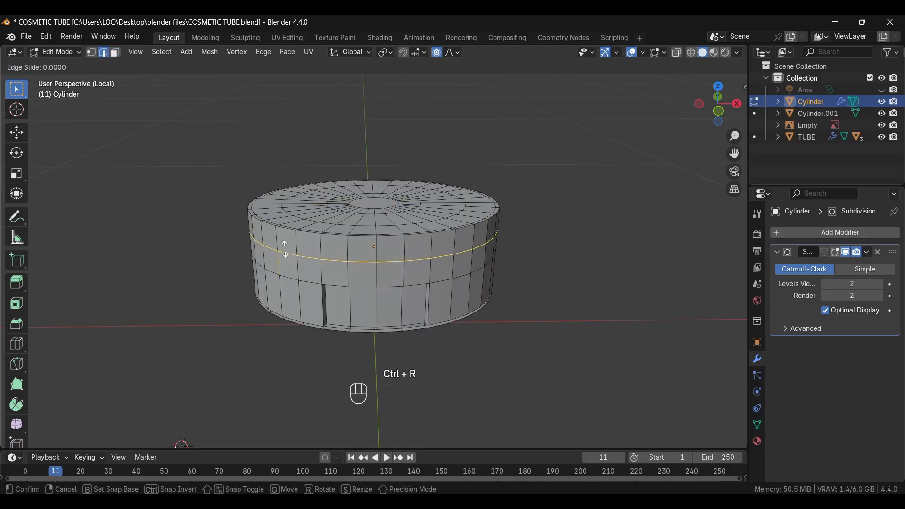
pyautogui.moveTo(285, 249); pyautogui.dragTo(286, 228)
# - In front view, add a loop cut close to the upper cap cylinder's lower rim and inspect the sharpened shape in Object Mode
pyautogui.press('KP_1')
pyautogui.press('KP_1')
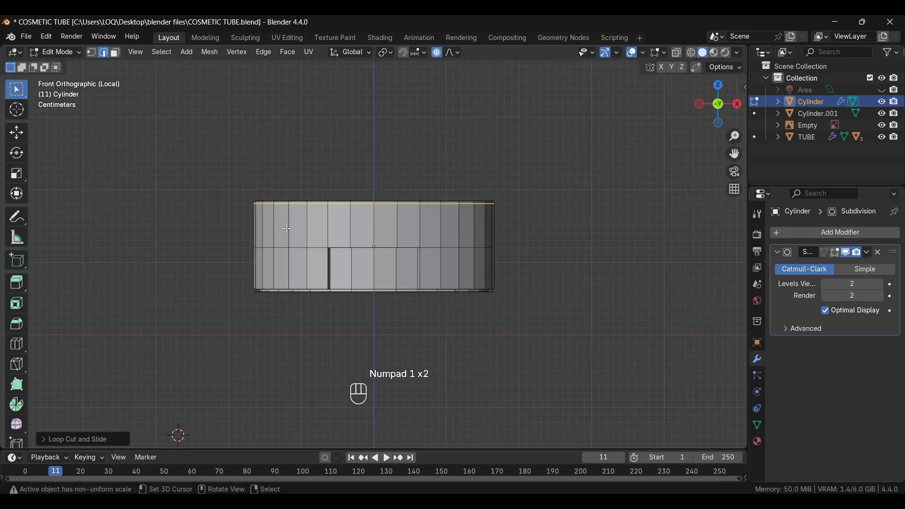
pyautogui.hotkey('ctrl', 'r')
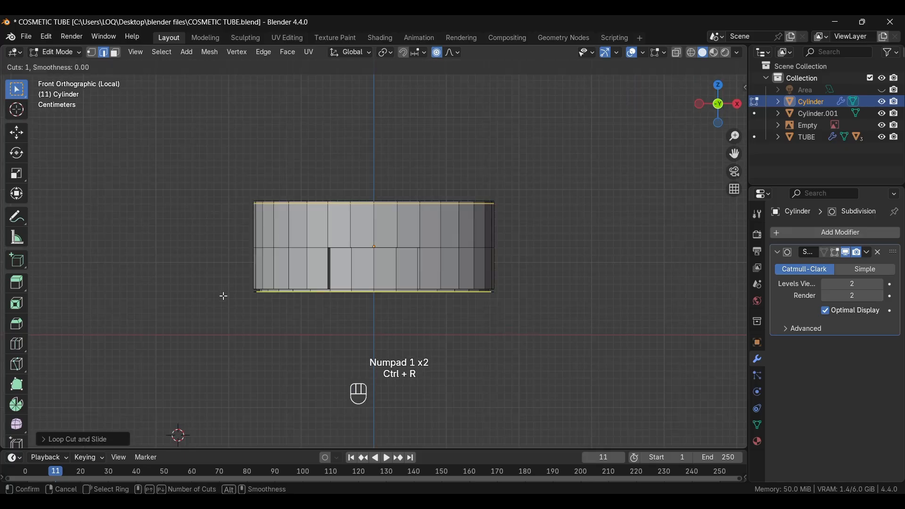
pyautogui.moveTo(248, 274); pyautogui.dragTo(251, 294)
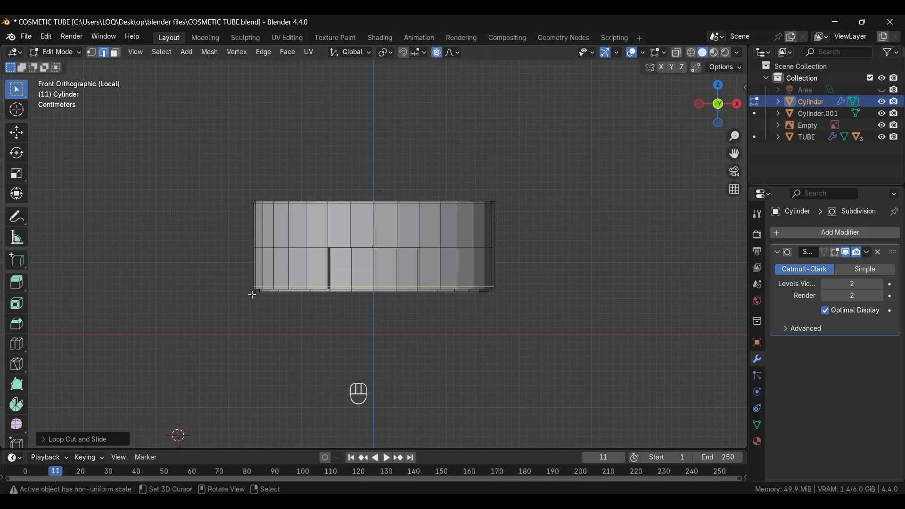
pyautogui.press('Tab')
pyautogui.keyDown('alt'); pyautogui.moveTo(333, 313); pyautogui.dragTo(307, 267); pyautogui.keyUp('alt')
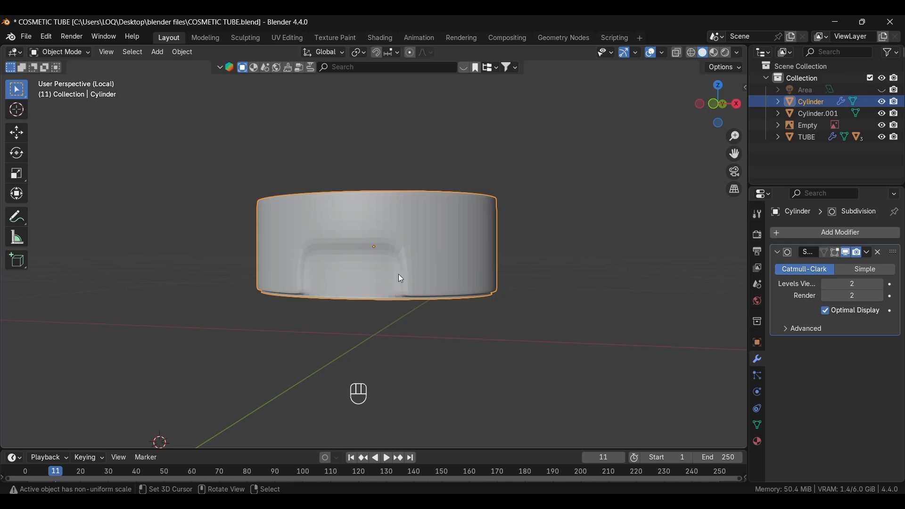
# - Leave local view and add a Subdivision Surface modifier with viewport level 2 to the lower cap cylinder
pyautogui.press('KP_Divide')
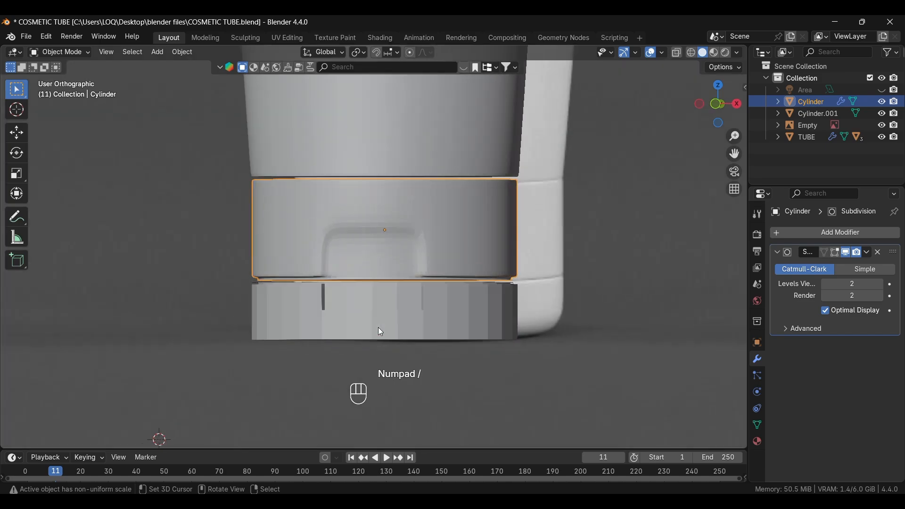
pyautogui.click(352, 306)
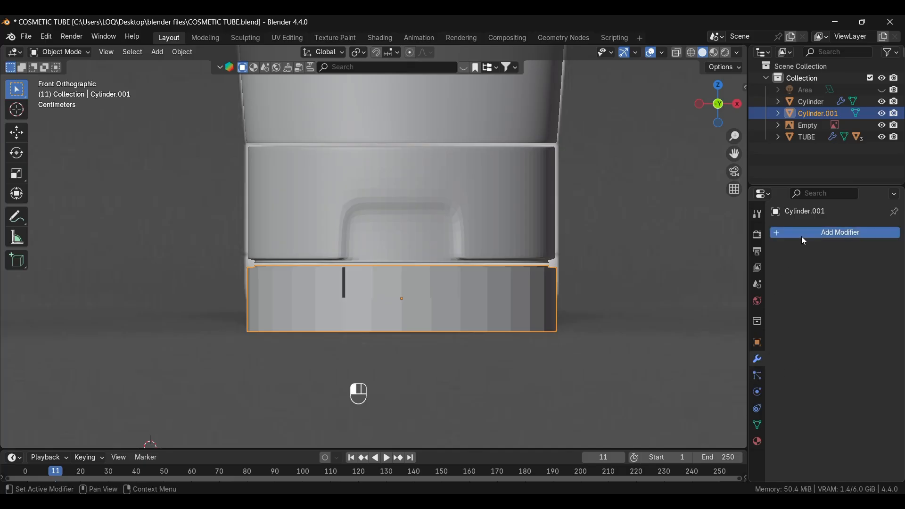
pyautogui.click(786, 236)
pyautogui.click(743, 233)
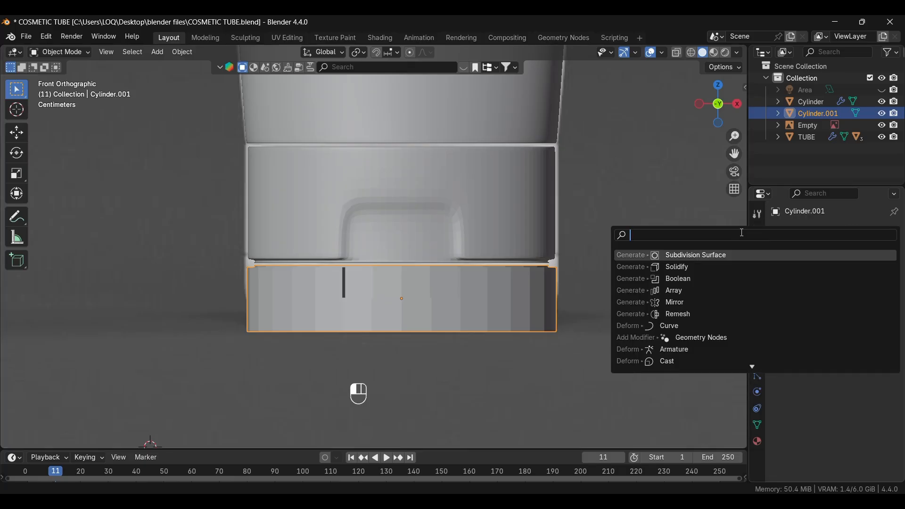
pyautogui.press('Return')
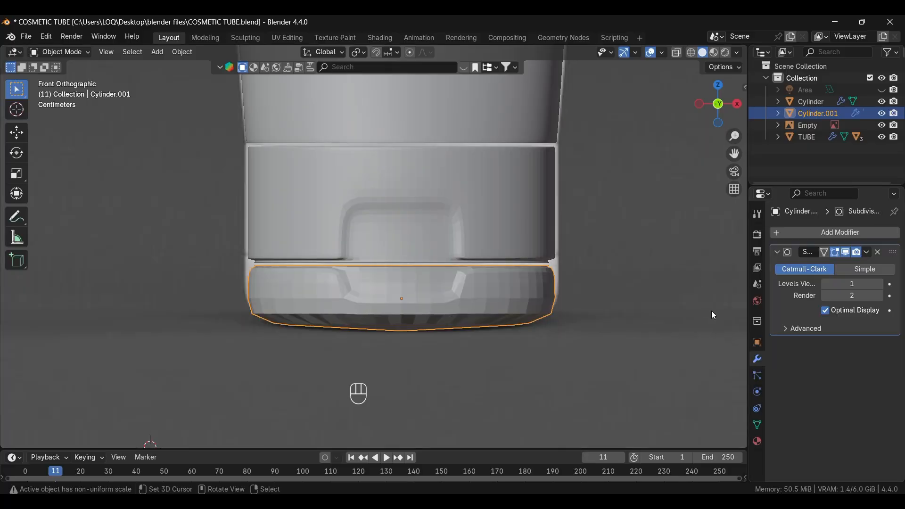
pyautogui.click(880, 285)
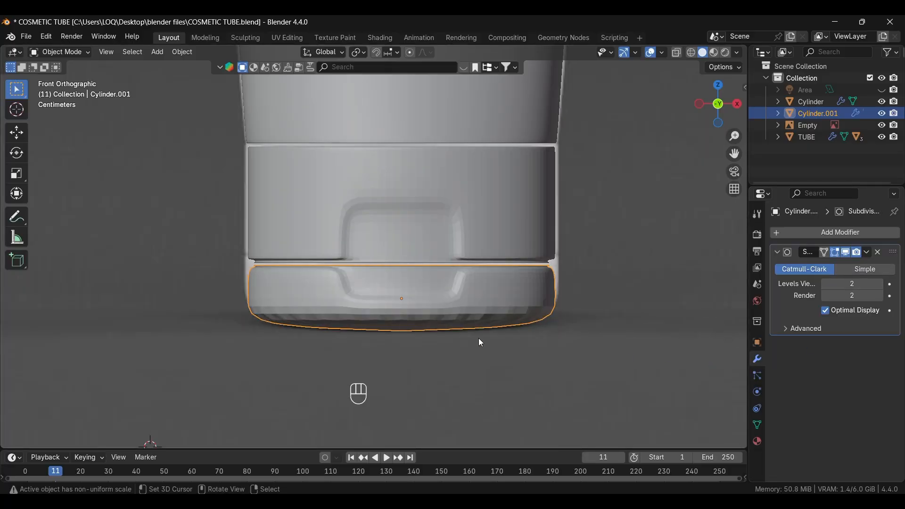
# - Isolate the lower cap cylinder for editing and turn off its Subdivision display in Edit Mode
pyautogui.press('KP_Divide')
pyautogui.moveTo(408, 414); pyautogui.dragTo(353, 330, button='middle')
pyautogui.press('Tab')
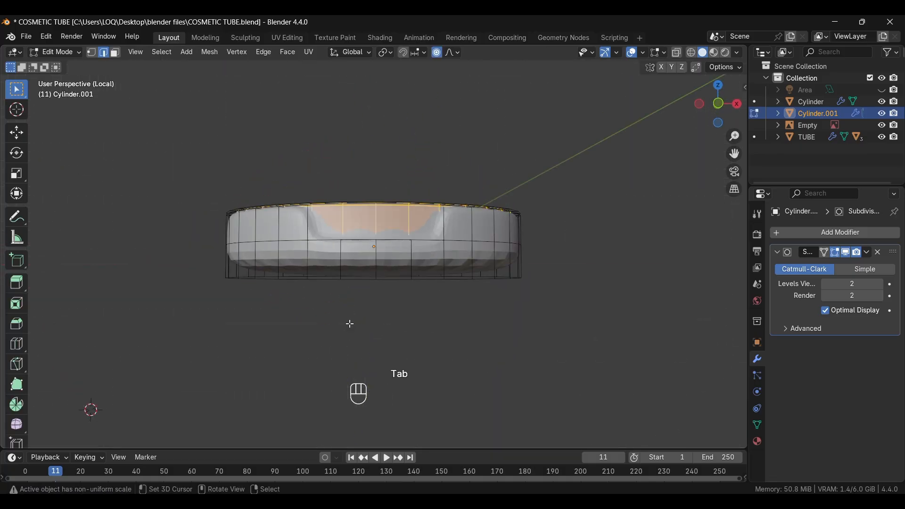
pyautogui.click(834, 253)
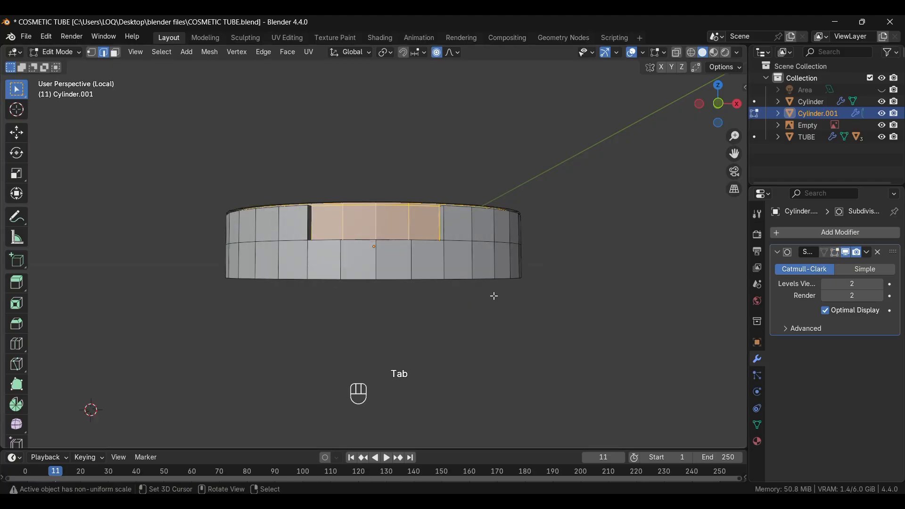
# - Inset the lower cap cylinder's bottom face into concentric rings, starting with a thin rim of about 0.033 m, and inspect the smoothed result
pyautogui.keyDown('alt'); pyautogui.moveTo(446, 338); pyautogui.dragTo(426, 247, button='middle'); pyautogui.keyUp('alt')
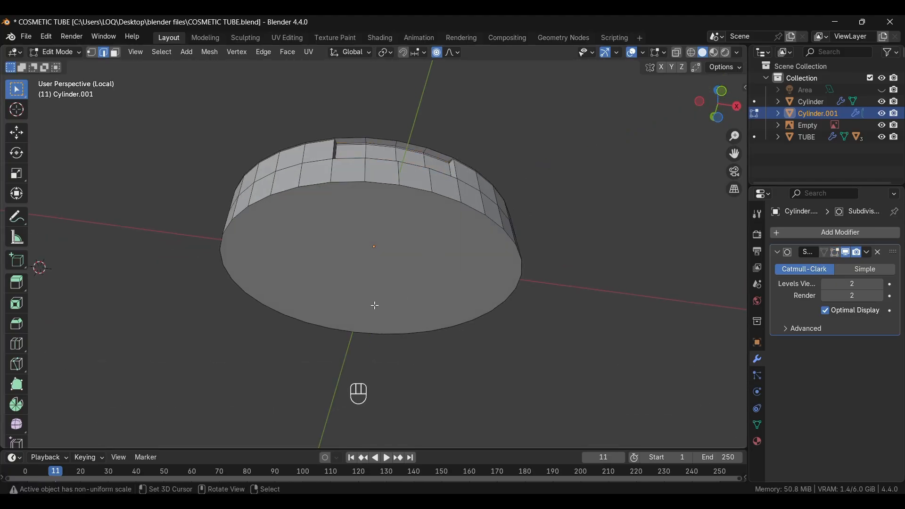
pyautogui.press('3')
pyautogui.press('i')
pyautogui.click(317, 302)
pyautogui.press('i')
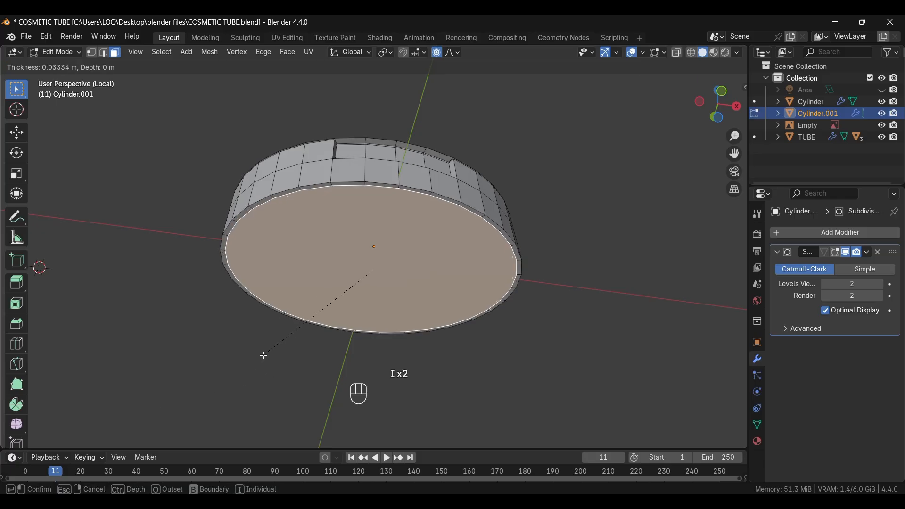
pyautogui.click(263, 356)
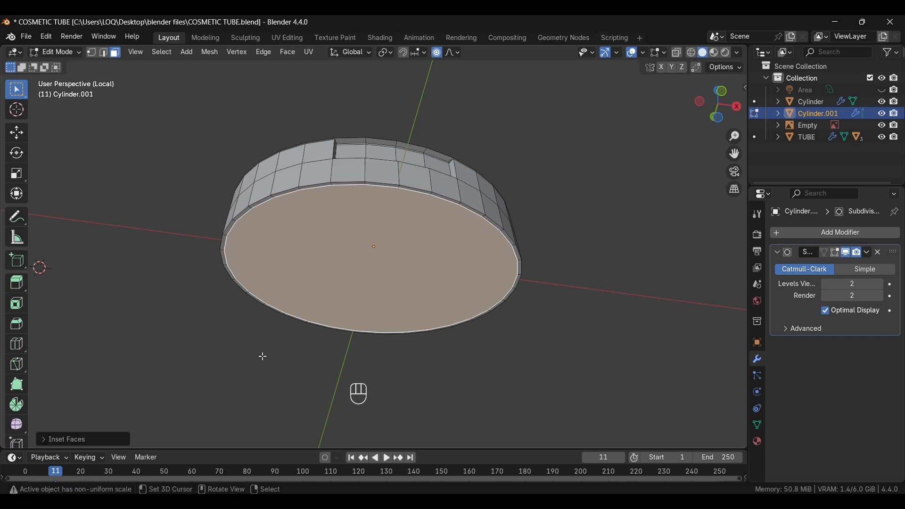
pyautogui.press('i')
pyautogui.press('i')
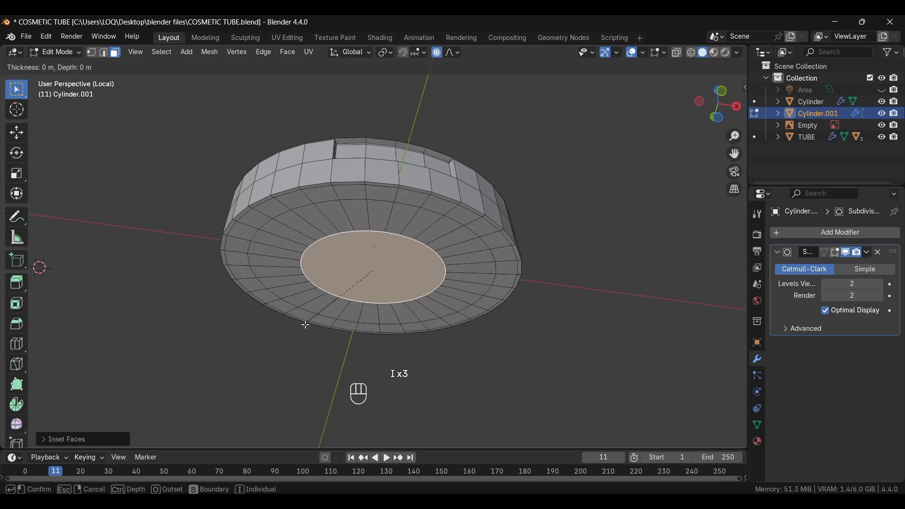
pyautogui.click(329, 309)
pyautogui.scroll(2, 366, 247)
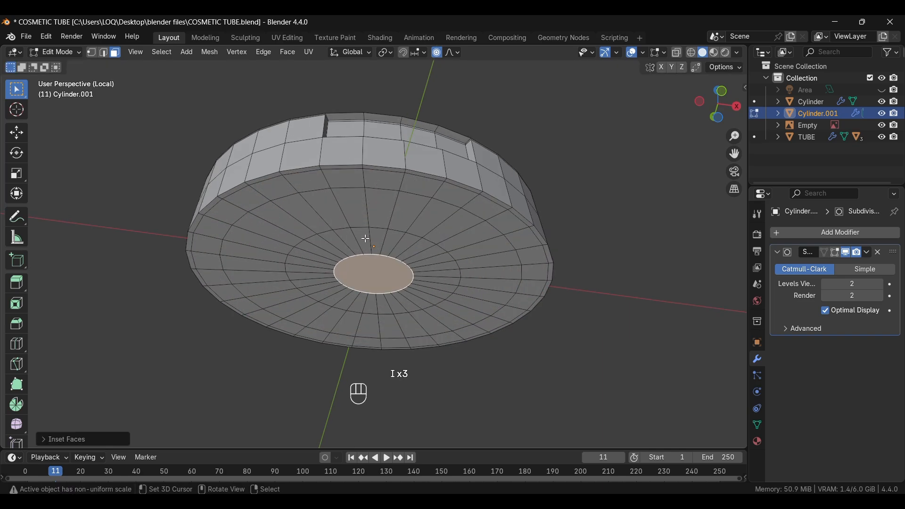
pyautogui.moveTo(365, 239); pyautogui.dragTo(343, 298, button='middle')
pyautogui.press('Tab')
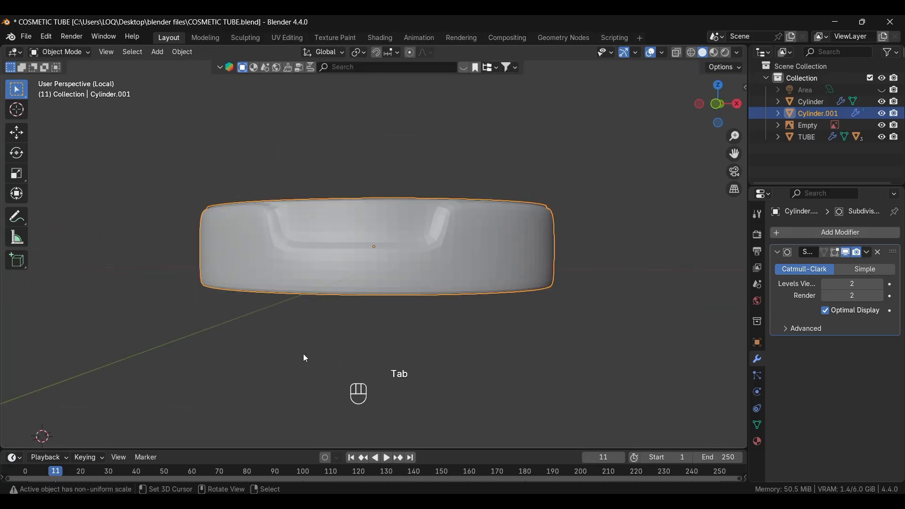
pyautogui.moveTo(304, 356); pyautogui.dragTo(274, 277, button='middle')
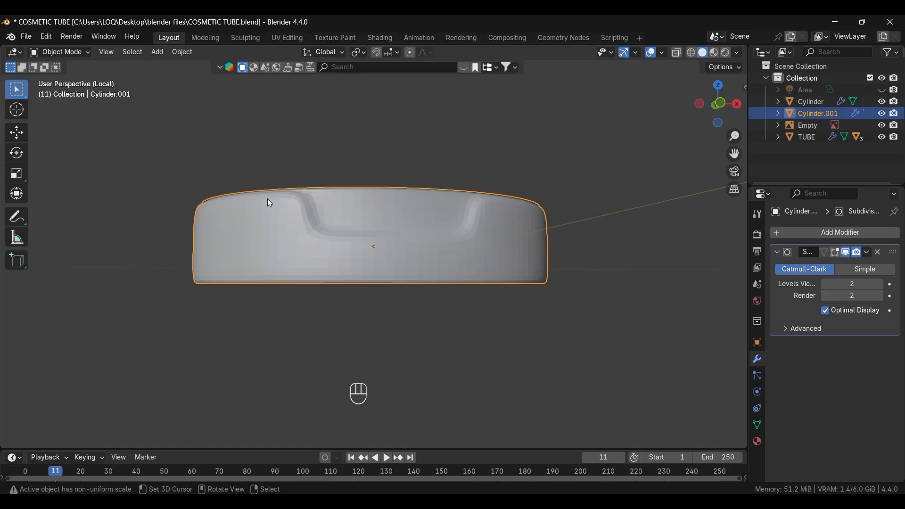
# - In front view, add loop cuts close to the lower cap cylinder's bottom and top rims and inspect the smoothed shape
pyautogui.press('Tab')
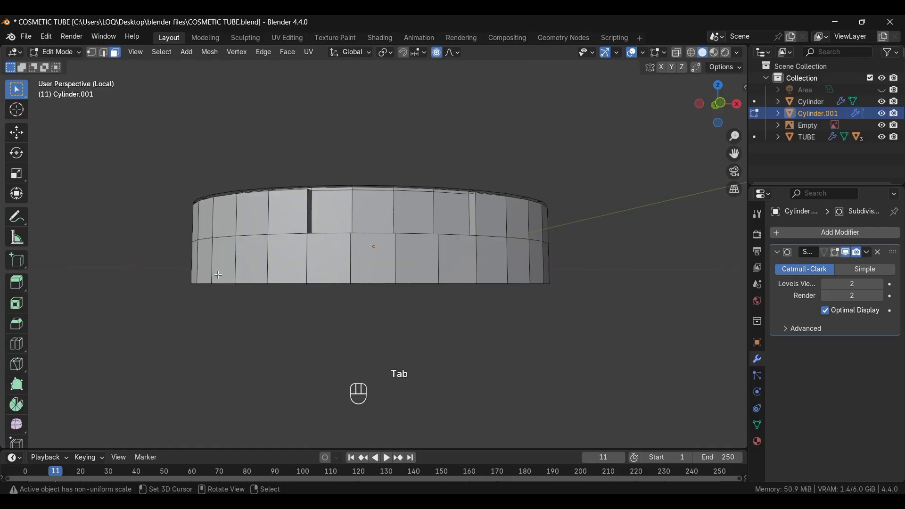
pyautogui.press('KP_1')
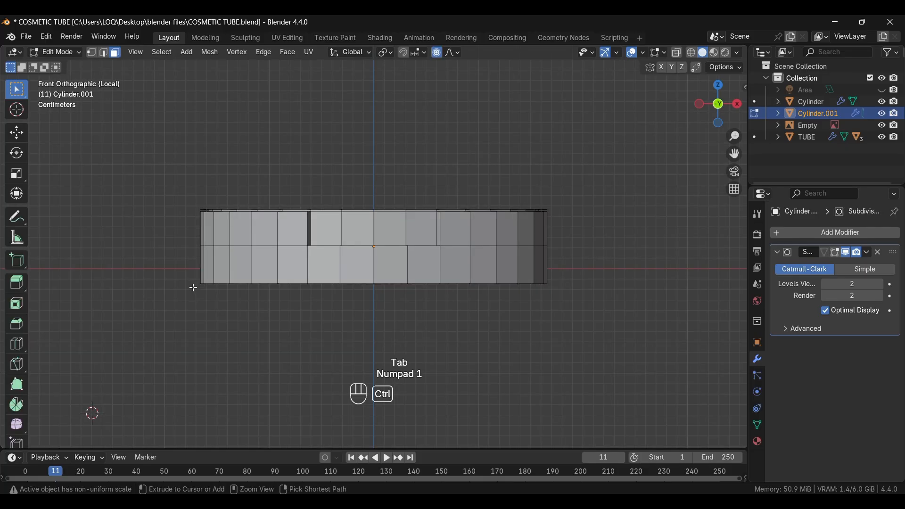
pyautogui.hotkey('ctrl', 'r')
pyautogui.click(199, 271)
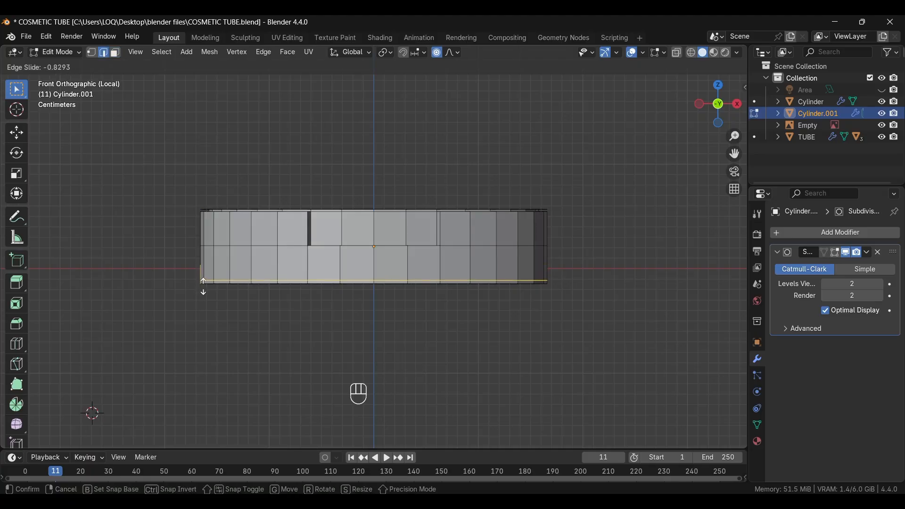
pyautogui.click(203, 282)
pyautogui.hotkey('ctrl', 'r')
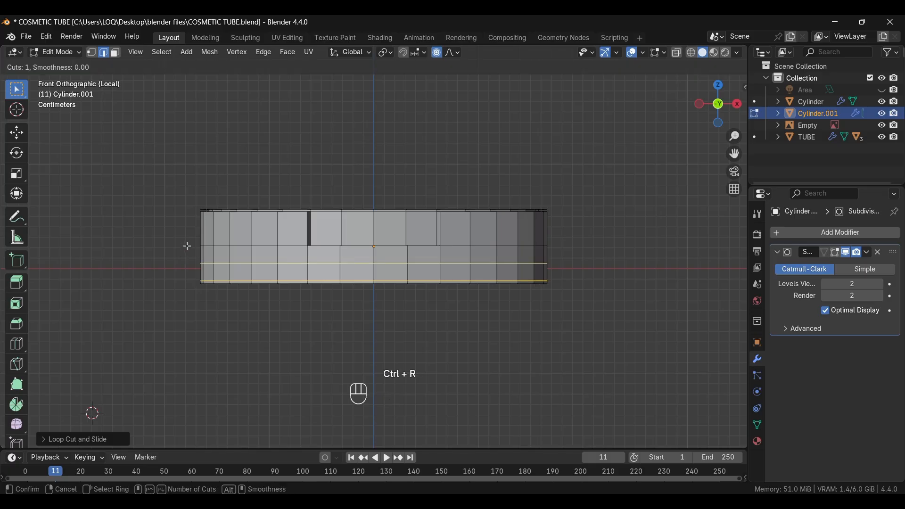
pyautogui.click(197, 230)
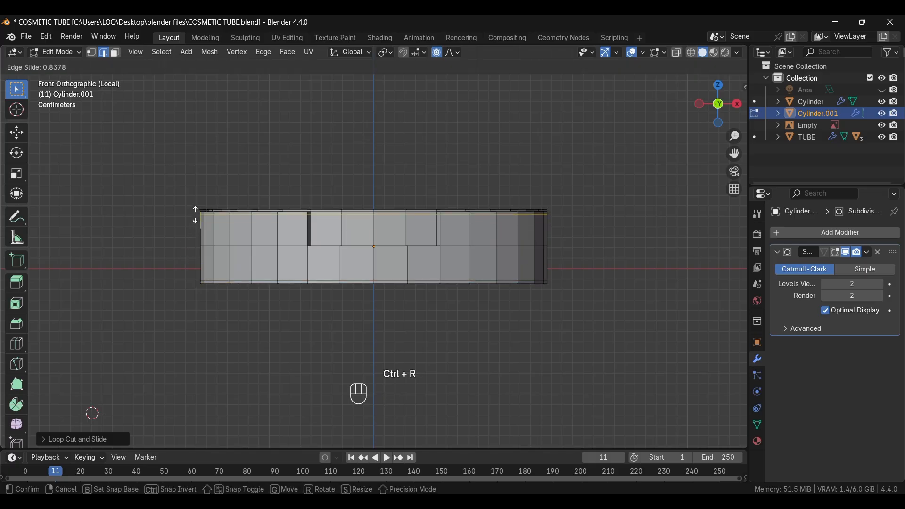
pyautogui.click(195, 215)
pyautogui.press('Tab')
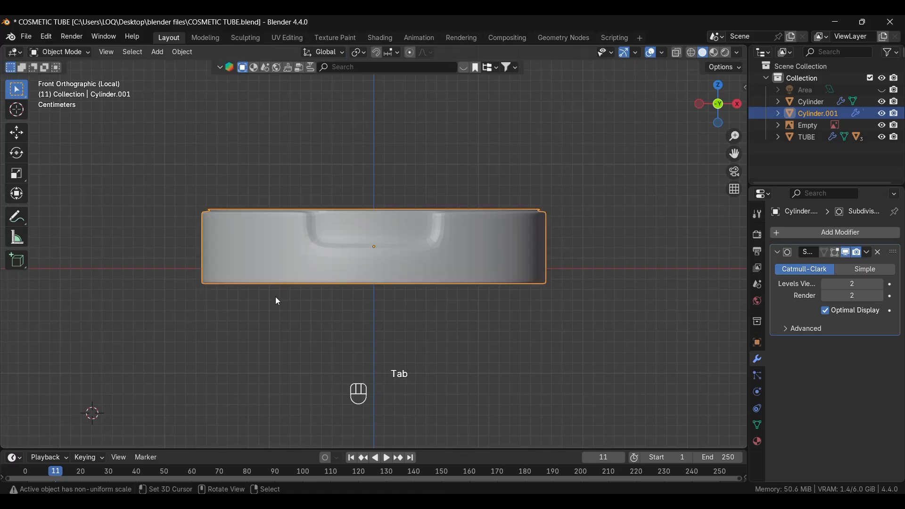
pyautogui.moveTo(296, 345); pyautogui.dragTo(319, 224, button='middle')
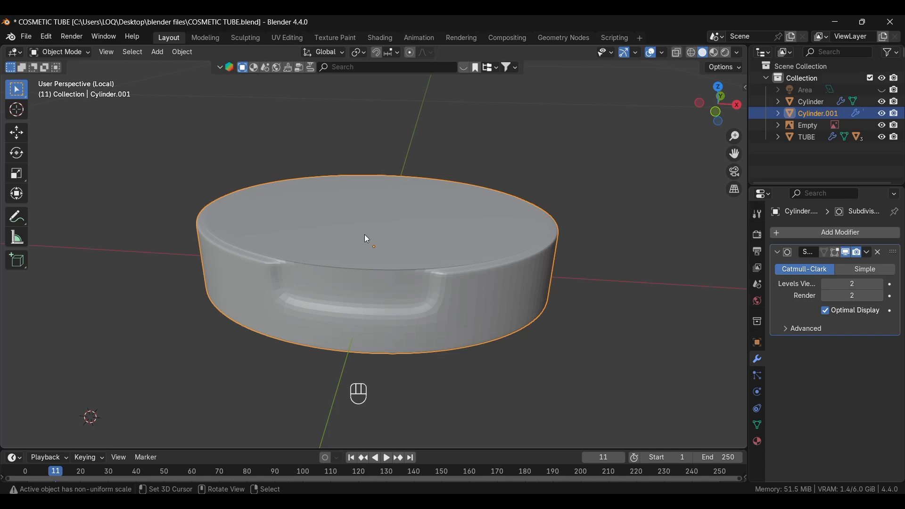
# - Leave local view and raise the lower cap cylinder about 0.007 m along Z toward the upper cap cylinder
pyautogui.press('KP_Divide')
pyautogui.click(276, 349)
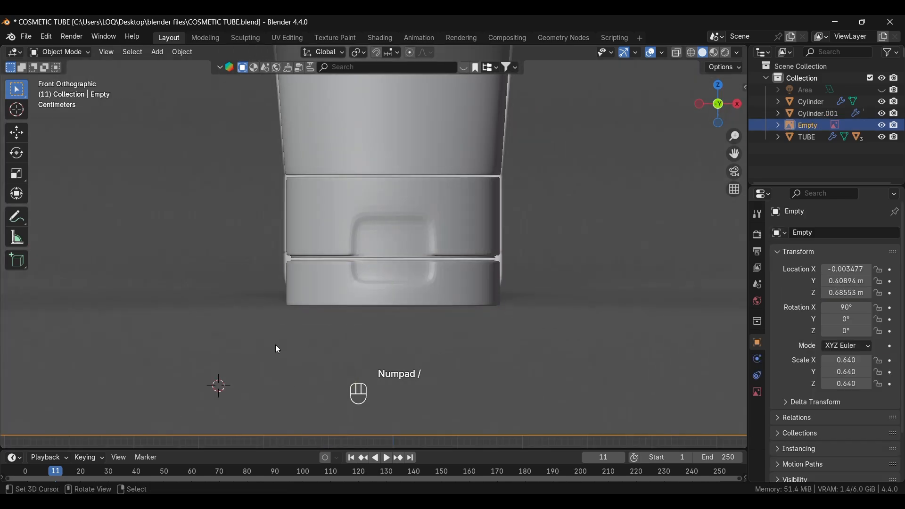
pyautogui.click(345, 304)
pyautogui.press('g')
pyautogui.press('z')
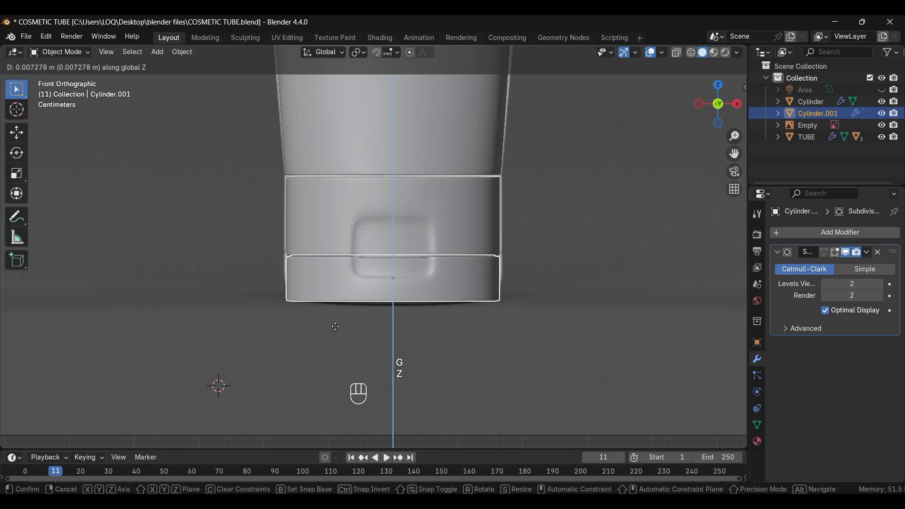
pyautogui.click(335, 326)
pyautogui.click(270, 340)
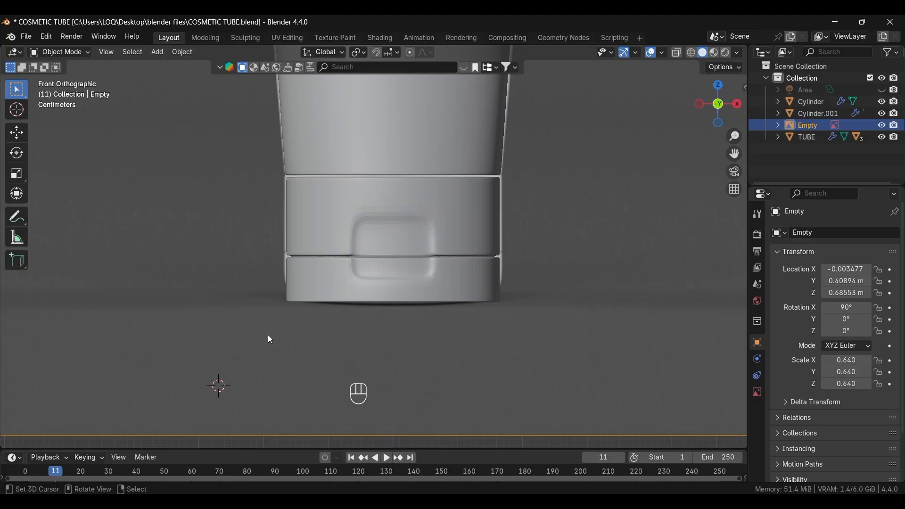
# - Check the upper cap cylinder in isolation, and raise both cap cylinders together about 0.0024 m along Z toward the tube
pyautogui.scroll(1, 345, 314)
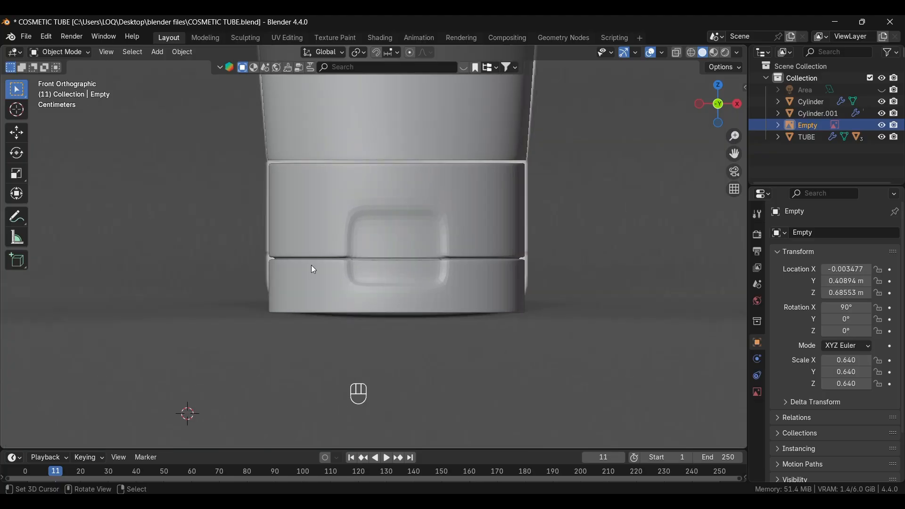
pyautogui.click(373, 245)
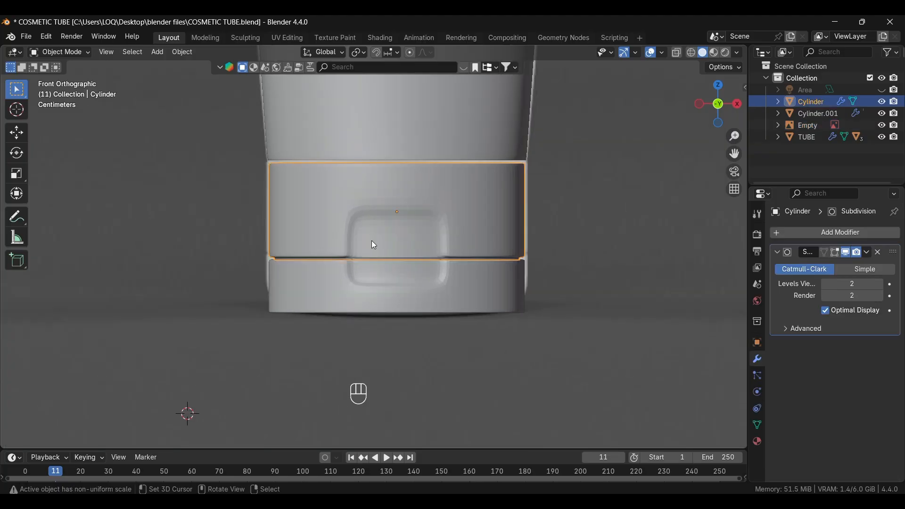
pyautogui.press('KP_Divide')
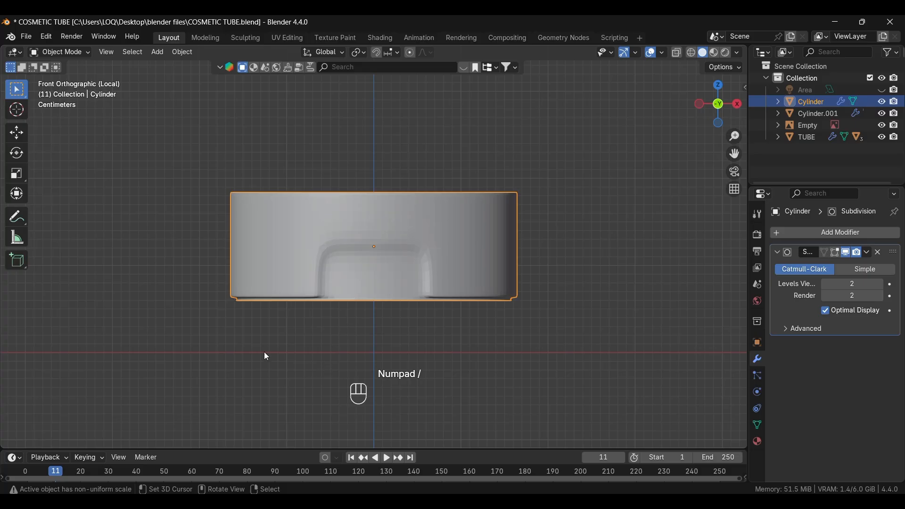
pyautogui.moveTo(266, 356)
pyautogui.mouseDown(button='middle')
pyautogui.moveTo(268, 371)
pyautogui.moveTo(262, 341)
pyautogui.mouseUp(button='middle')
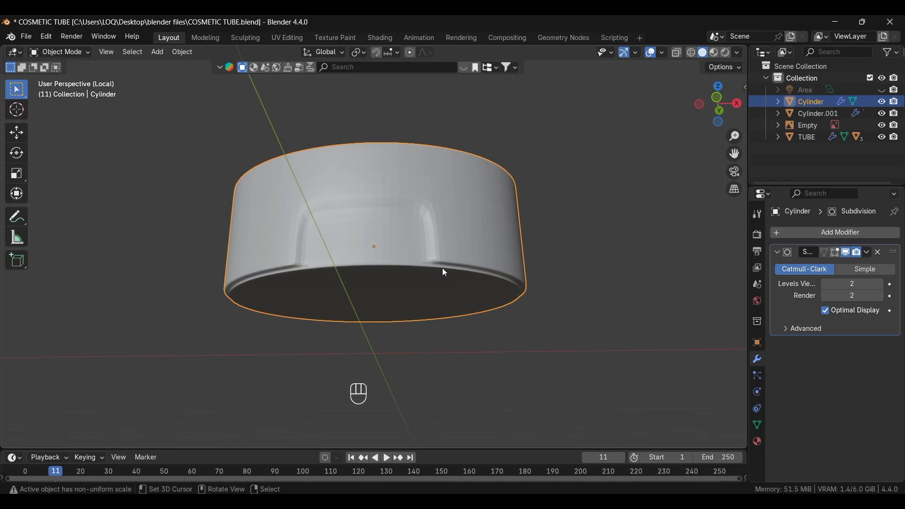
pyautogui.press('KP_Divide')
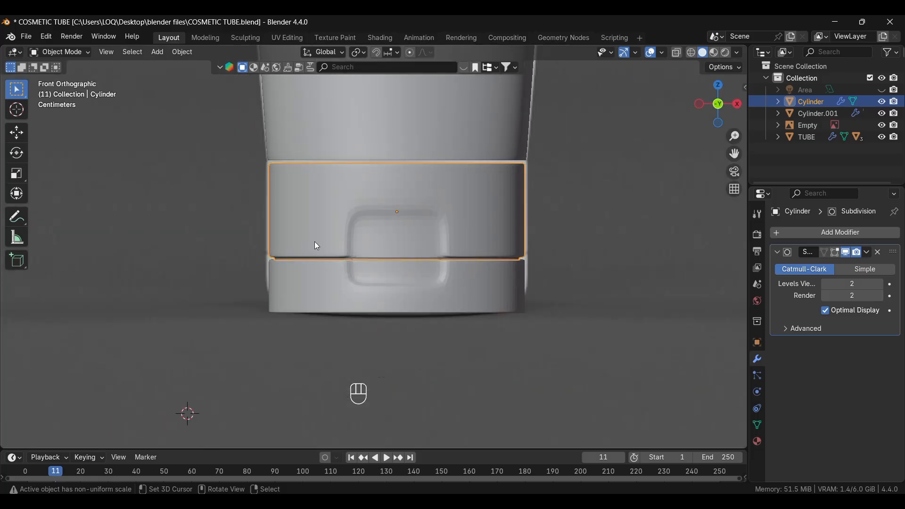
pyautogui.keyDown('shift'); pyautogui.click(304, 282); pyautogui.keyUp('shift')
pyautogui.press('g')
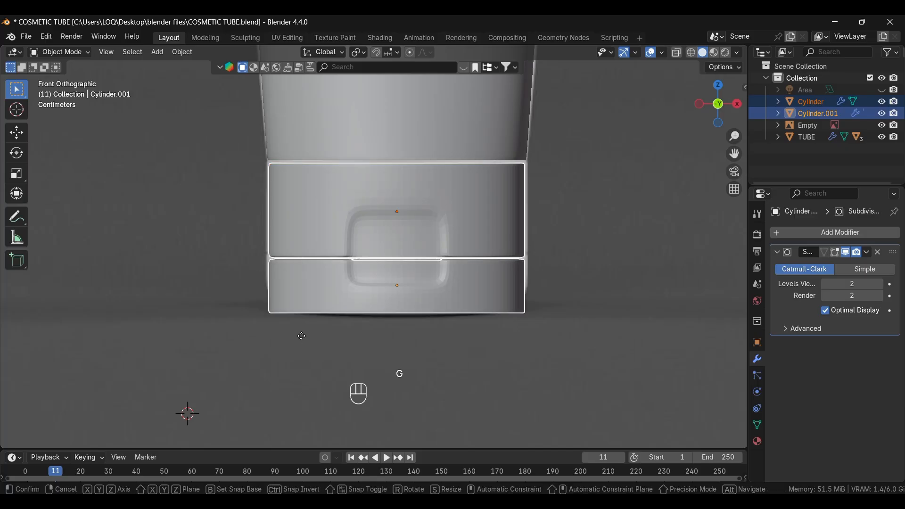
pyautogui.press('z')
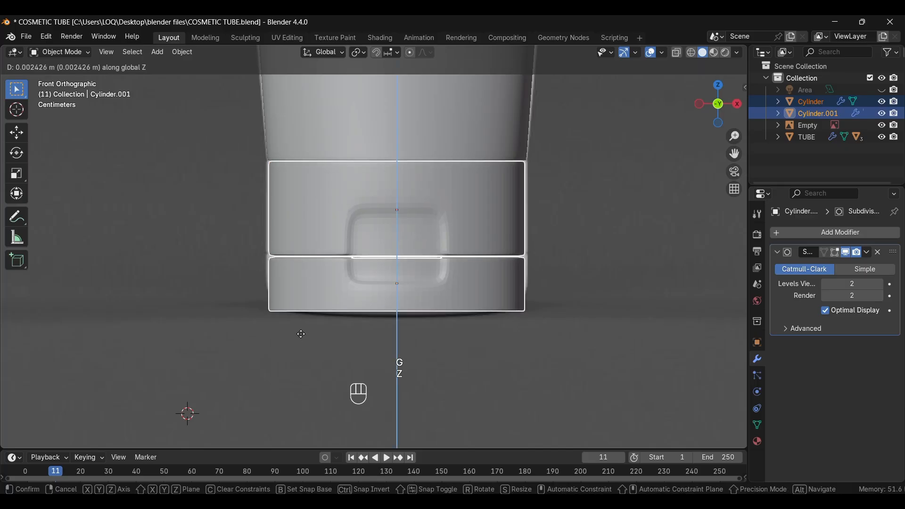
pyautogui.click(301, 334)
# - Hide the reference image and inspect the assembled tube and cap in perspective
pyautogui.click(212, 321)
pyautogui.press('KP_1')
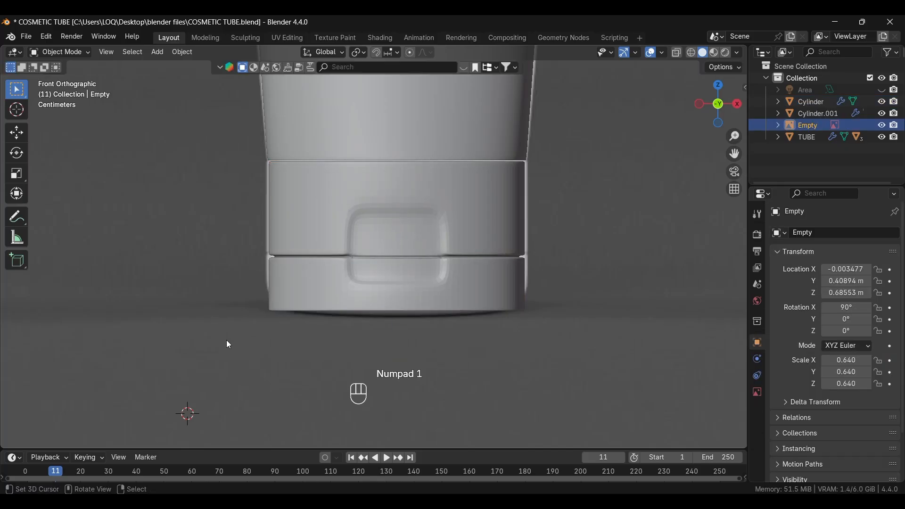
pyautogui.scroll(-8, 228, 340)
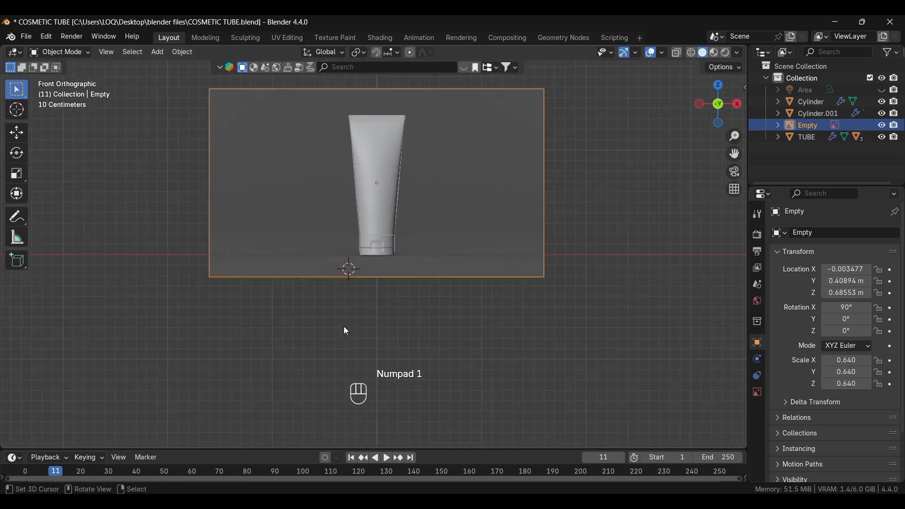
pyautogui.press('h')
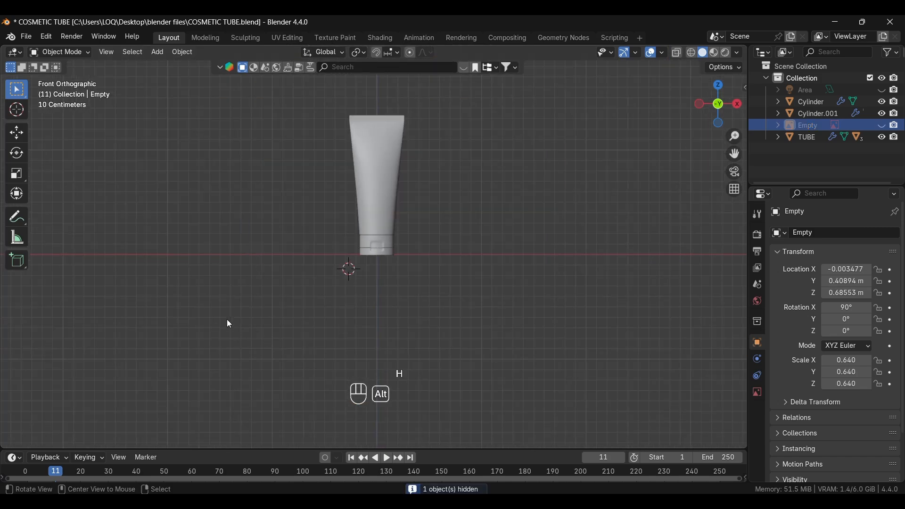
pyautogui.moveTo(229, 324); pyautogui.dragTo(377, 299, button='middle')
pyautogui.scroll(2, 376, 305)
pyautogui.scroll(-5, 389, 251)
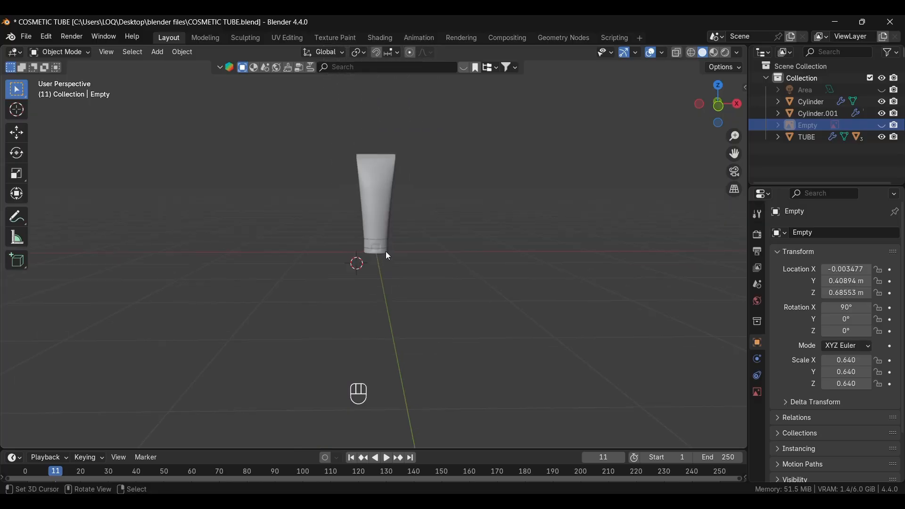
pyautogui.scroll(5, 363, 281)
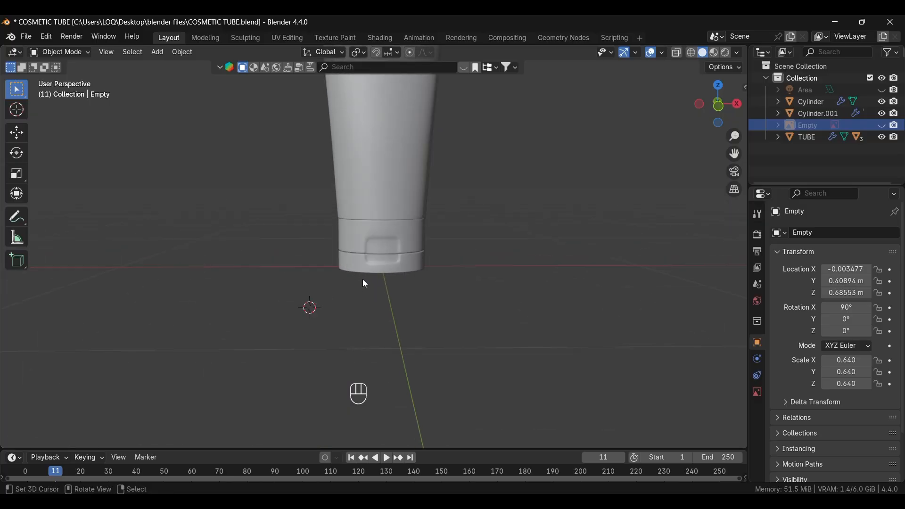
pyautogui.keyDown('alt'); pyautogui.keyDown('shift'); pyautogui.moveTo(344, 281); pyautogui.dragTo(378, 347, button='middle'); pyautogui.keyUp('shift'); pyautogui.keyUp('alt')
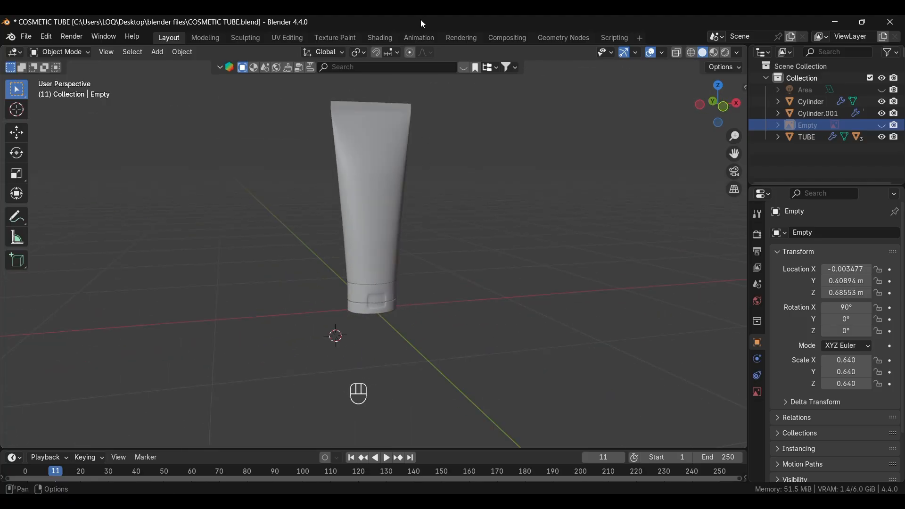